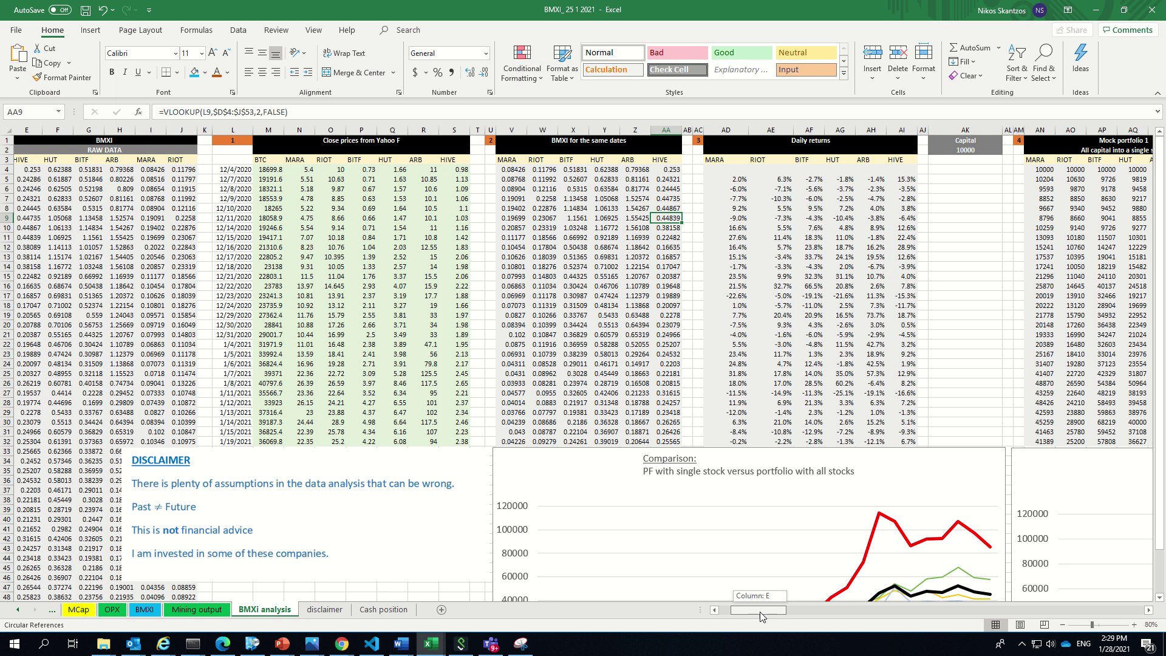
Select the close prices table and step across its ticker headers to HIVE.
left_click_drag(760, 611, 755, 611)
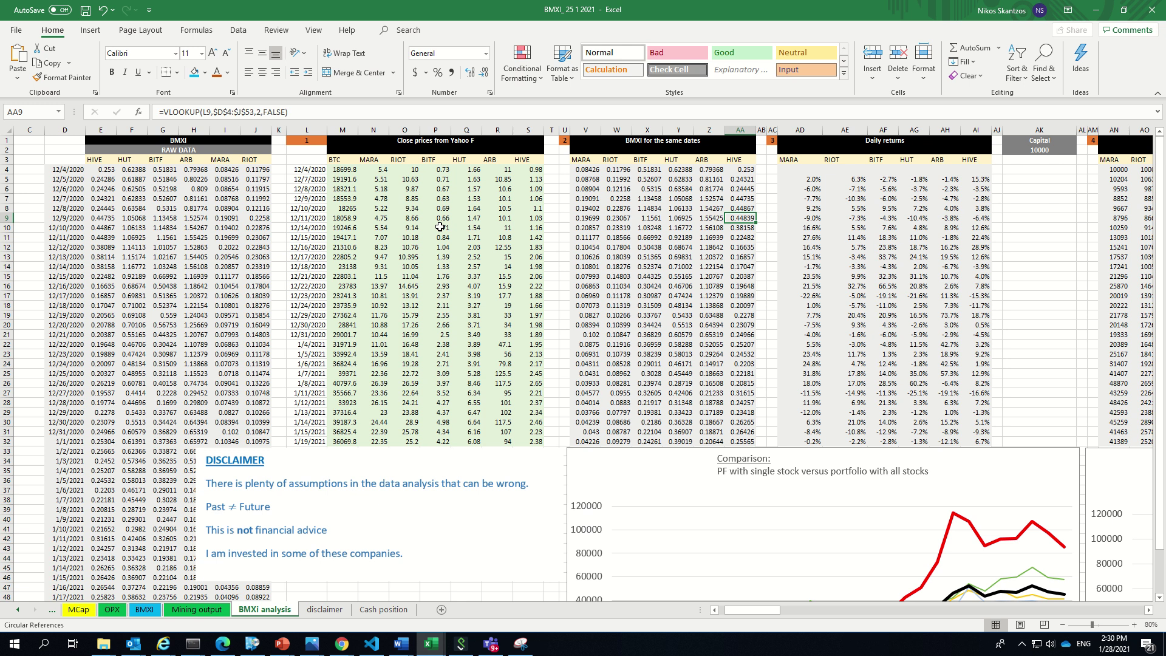
left_click_drag(307, 140, 496, 445)
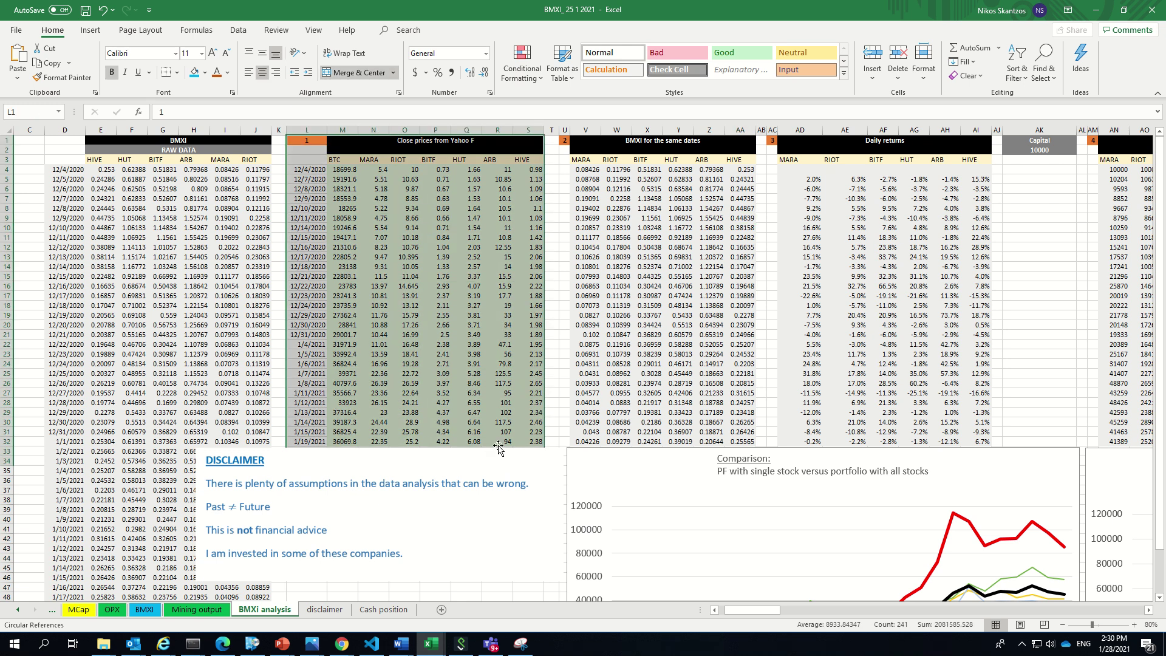
left_click(561, 354)
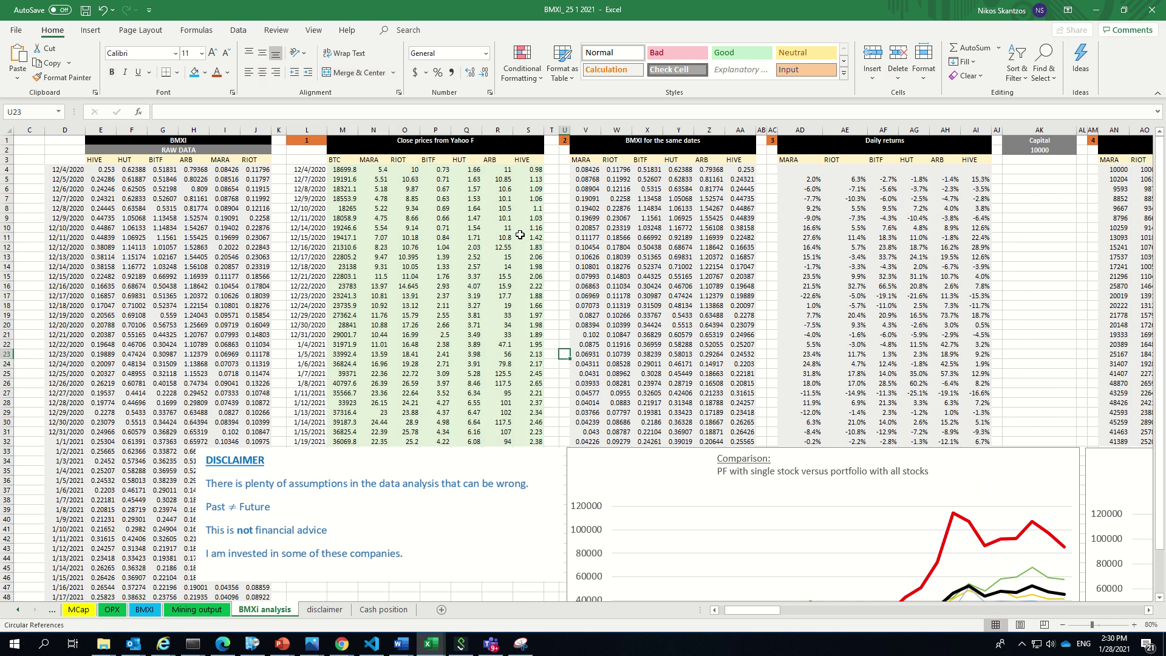
left_click(379, 161)
left_click(404, 160)
left_click(435, 161)
left_click(466, 160)
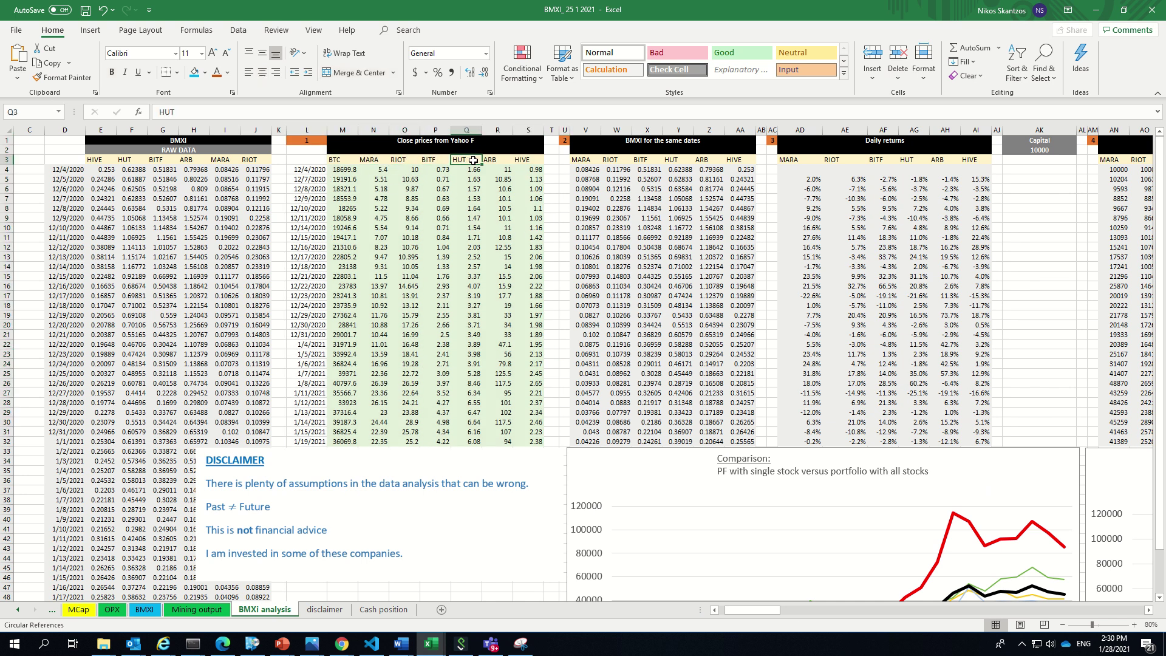
left_click(529, 160)
Highlight the six tickers MARA to HIVE and the BTC close column, dated 12/4/2020 to 1/19/2021.
left_click_drag(368, 156, 527, 161)
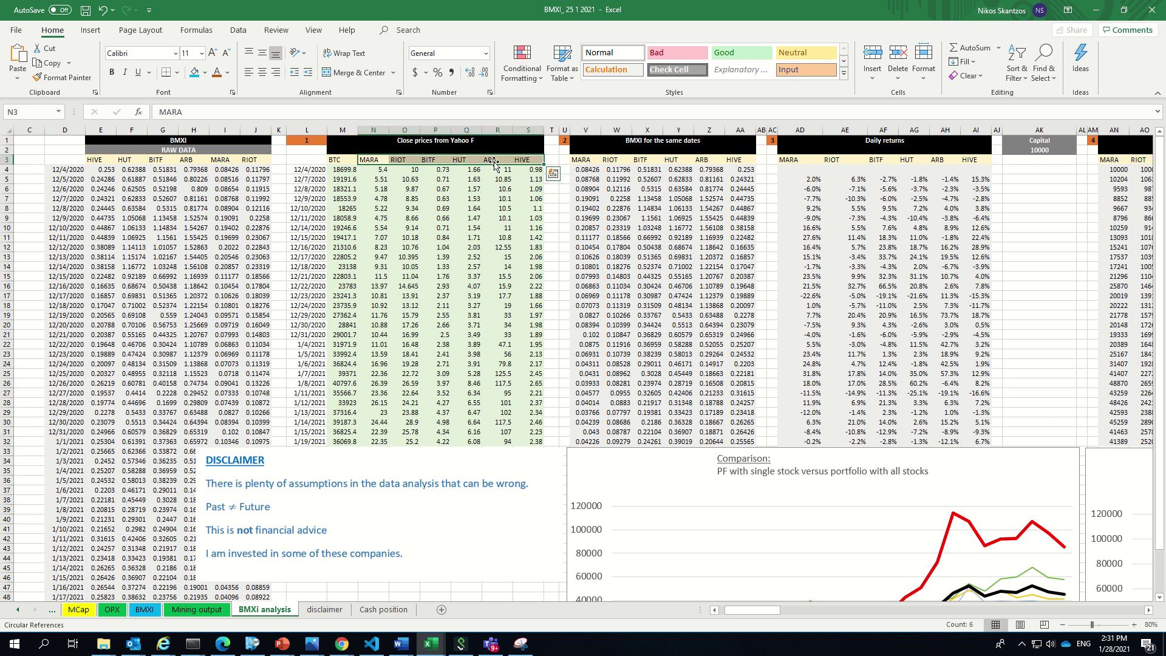
left_click_drag(342, 161, 328, 434)
left_click(308, 170)
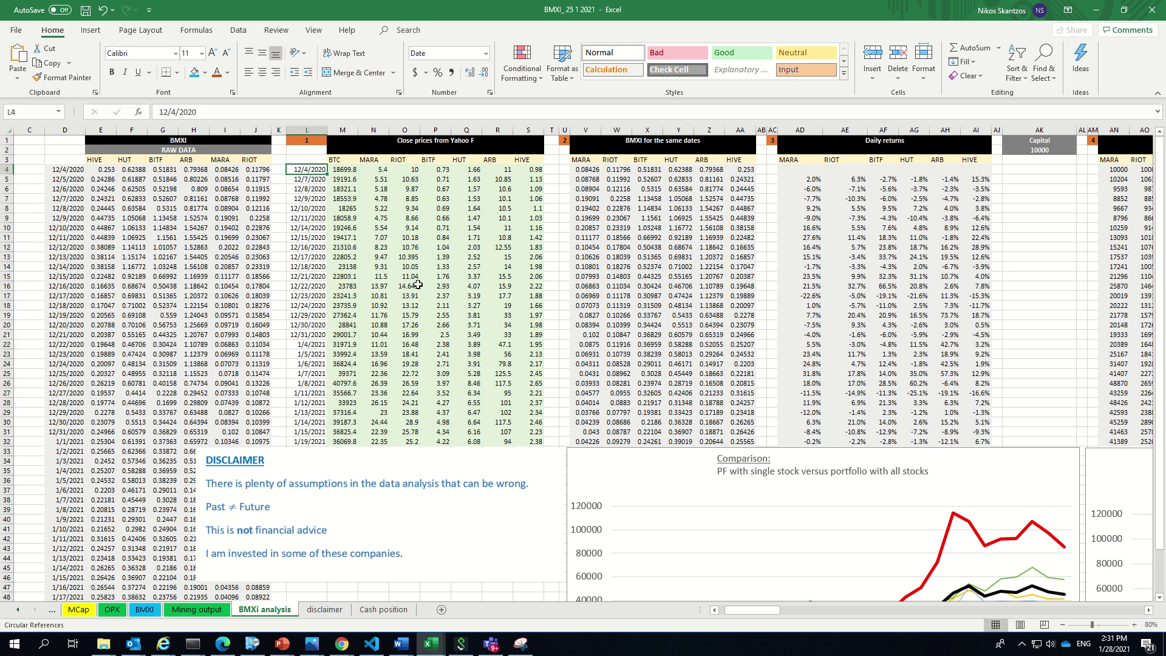
left_click(317, 441)
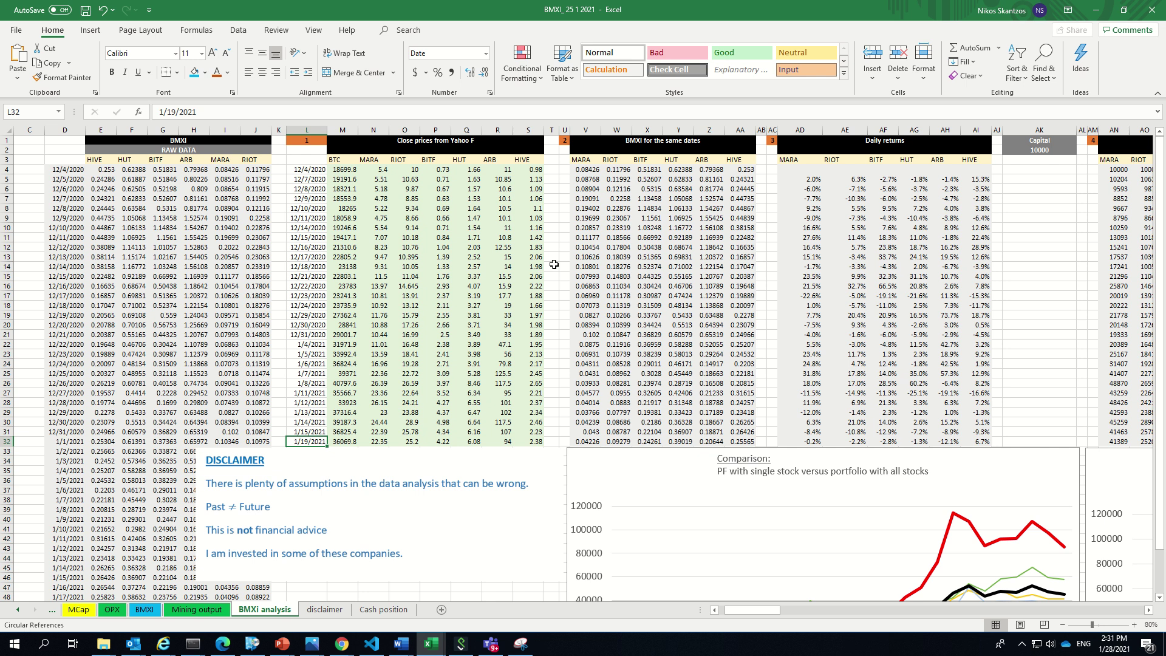
Select the BMXi table for the same dates, checking the dates down to 1/19/2021.
left_click_drag(568, 141, 748, 443)
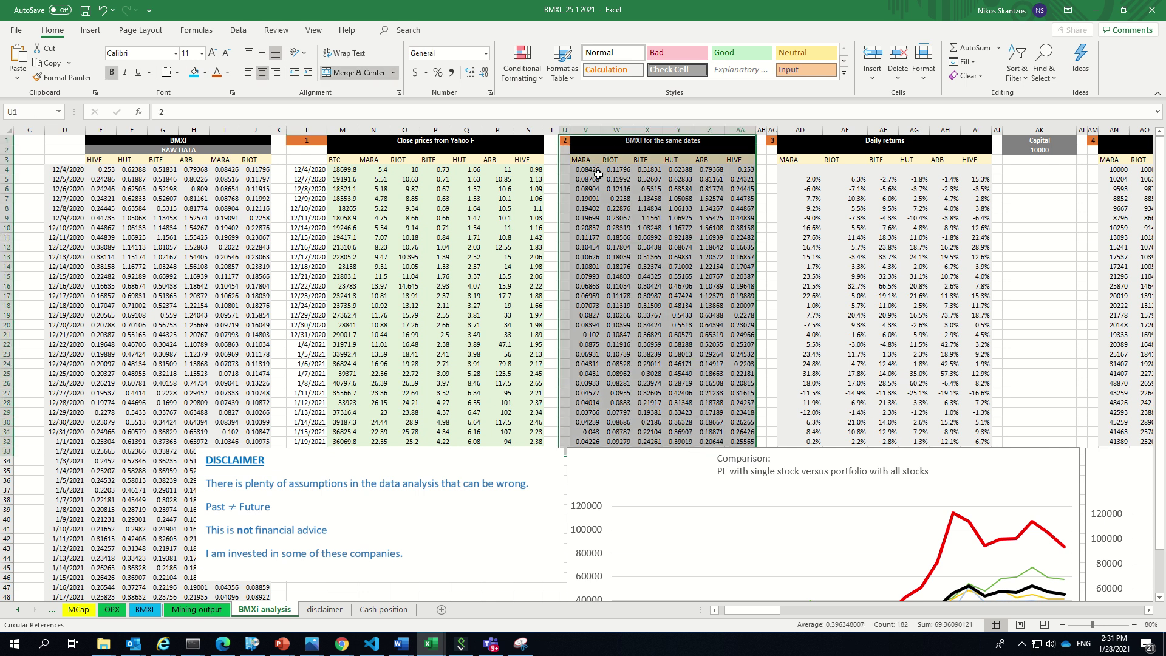
left_click(308, 188)
left_click(316, 331)
left_click(311, 440)
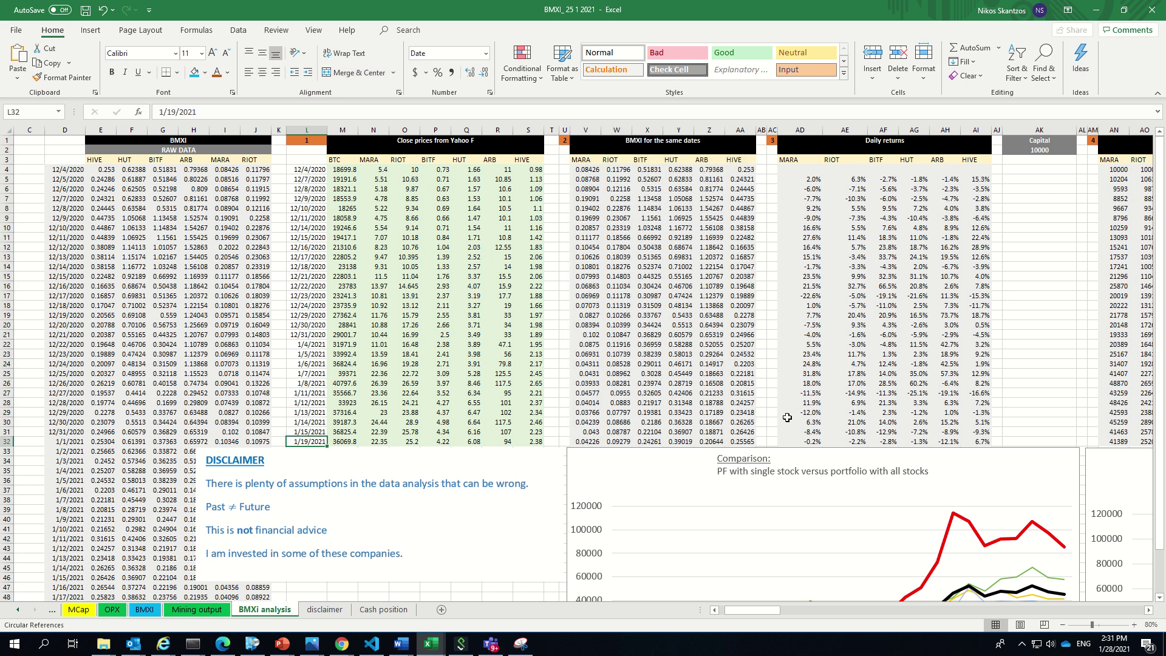
Inspect the MARA daily return formulas in AD5 to AD7, leaving AD7's -7.7% unchanged.
left_click(807, 179)
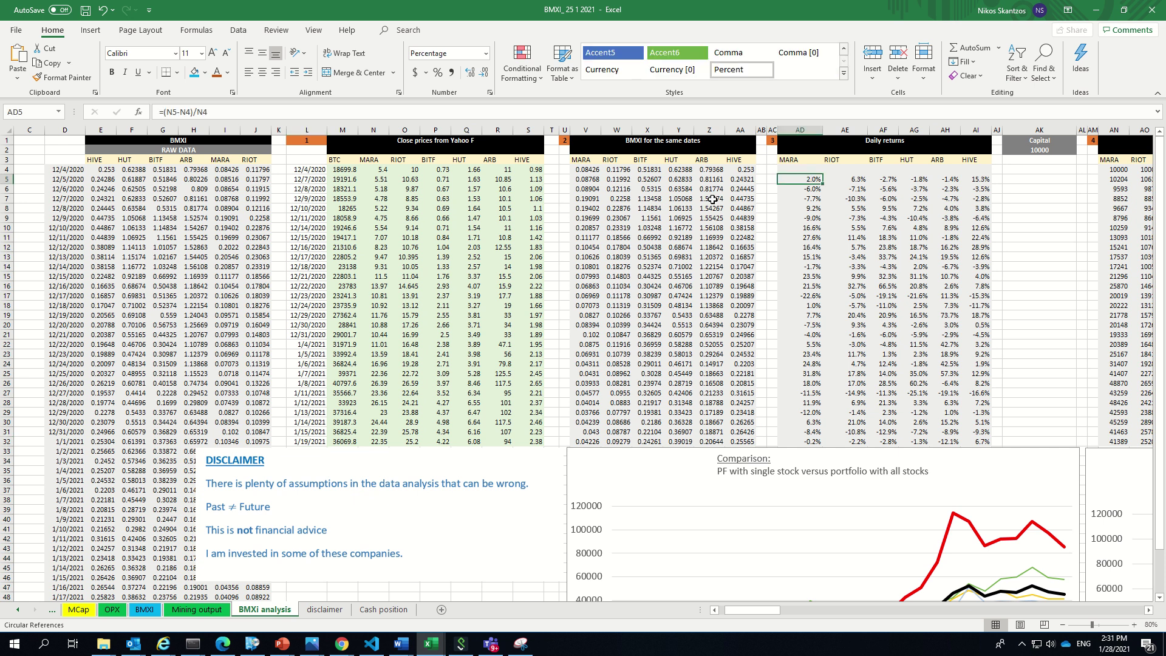
left_click(802, 192)
left_click(804, 200)
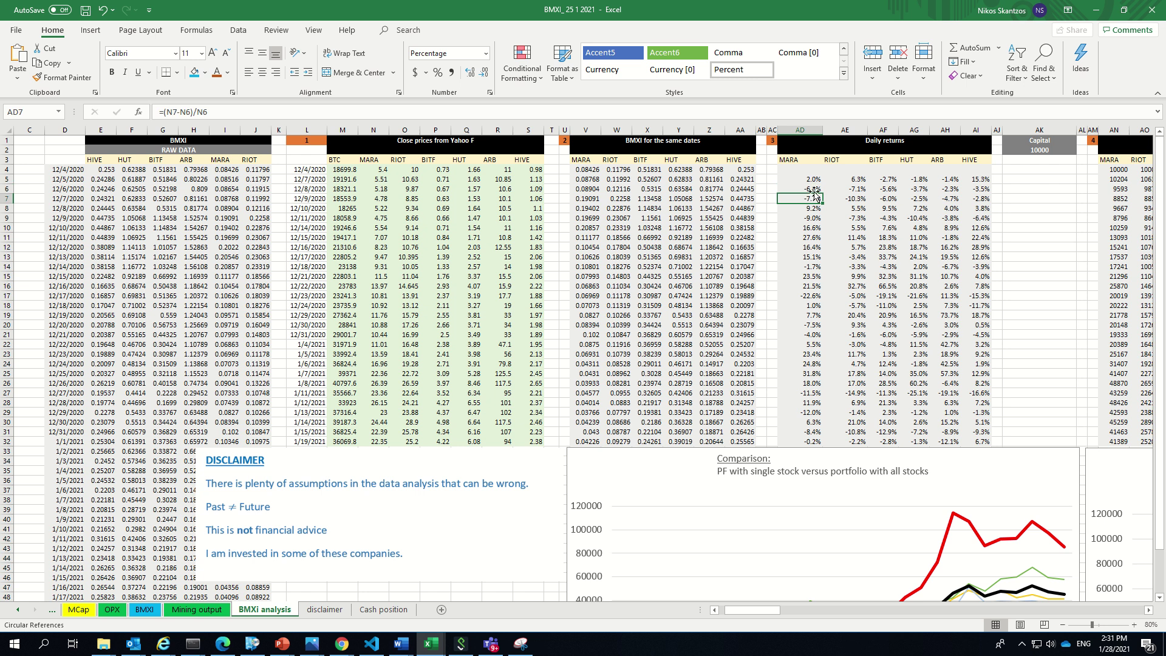
left_click(784, 111)
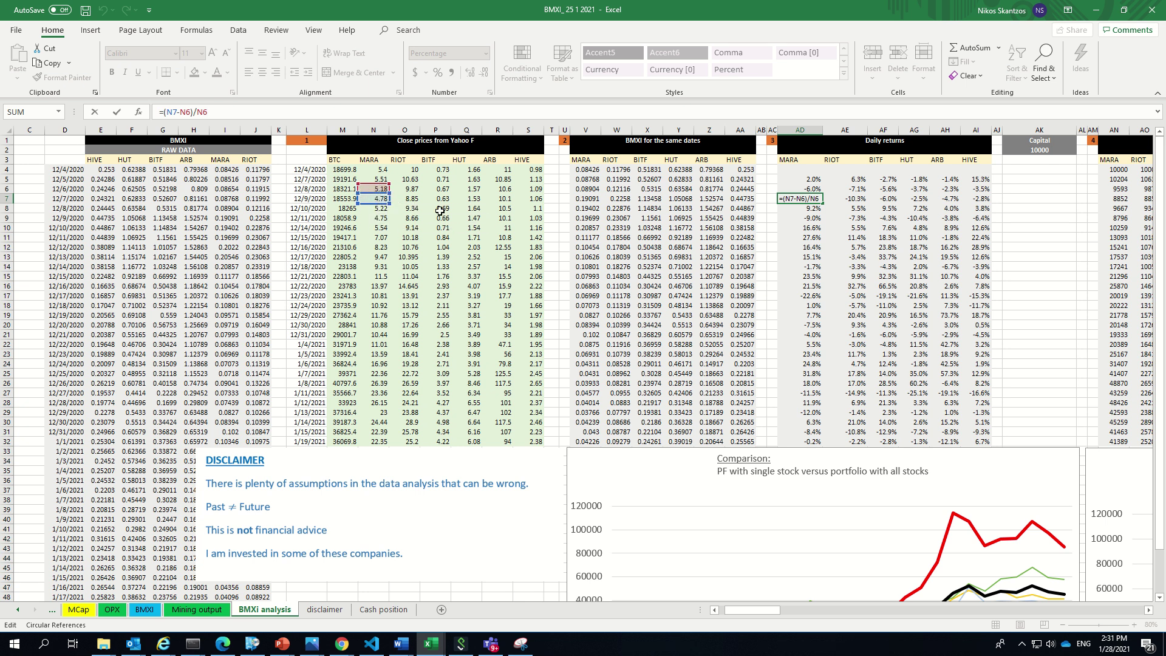
left_click(813, 257)
left_click(801, 180)
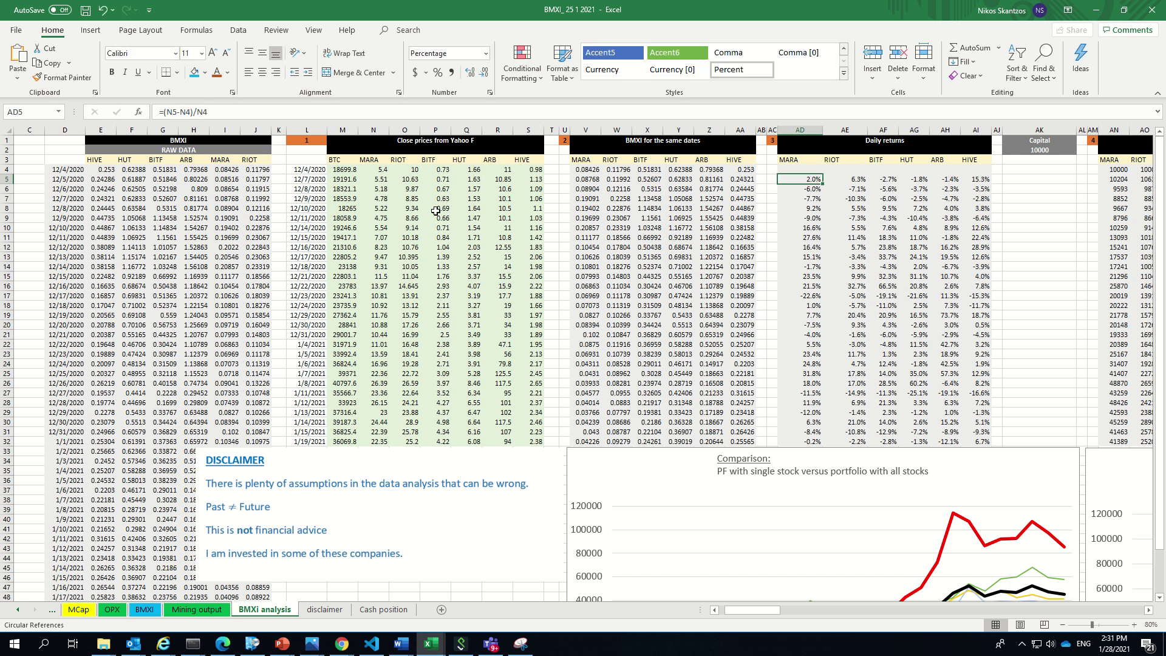
Compare MARA close prices N4 and N5 with AD6's return, then scroll right to the mock portfolios.
left_click(386, 168)
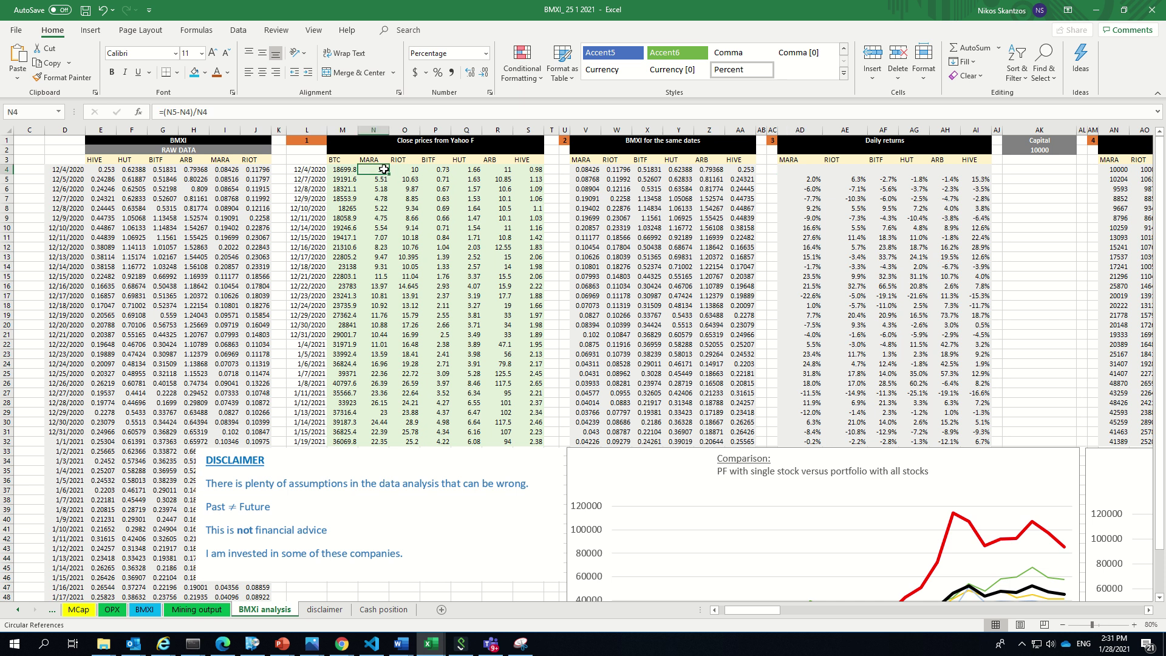
left_click(380, 181)
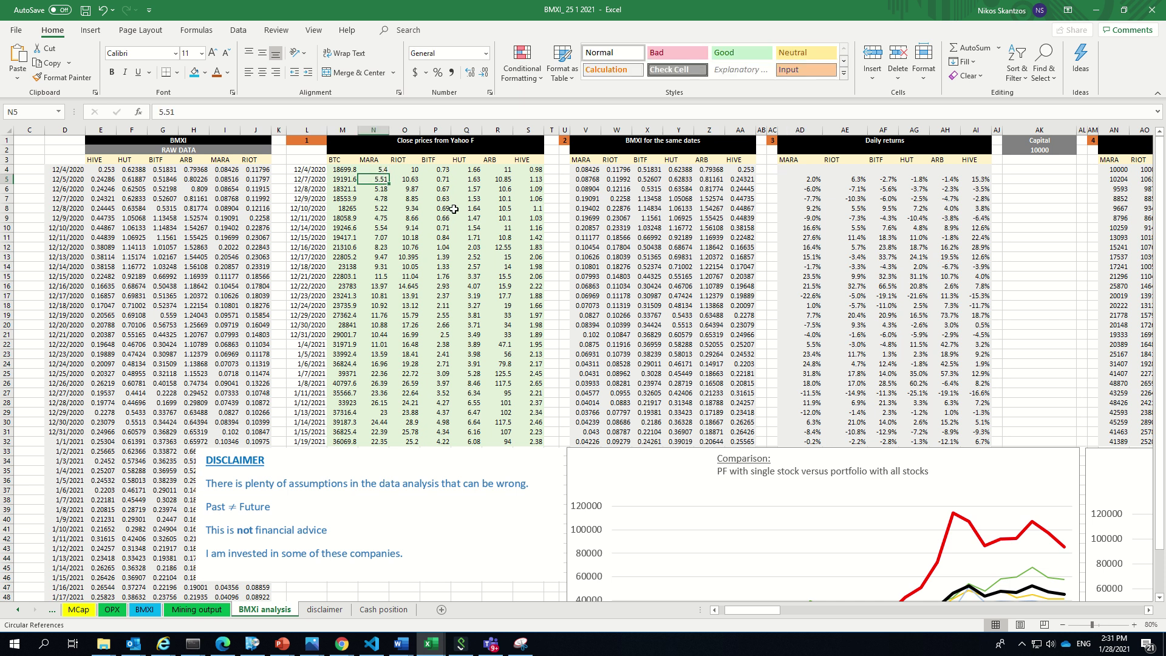
left_click(814, 188)
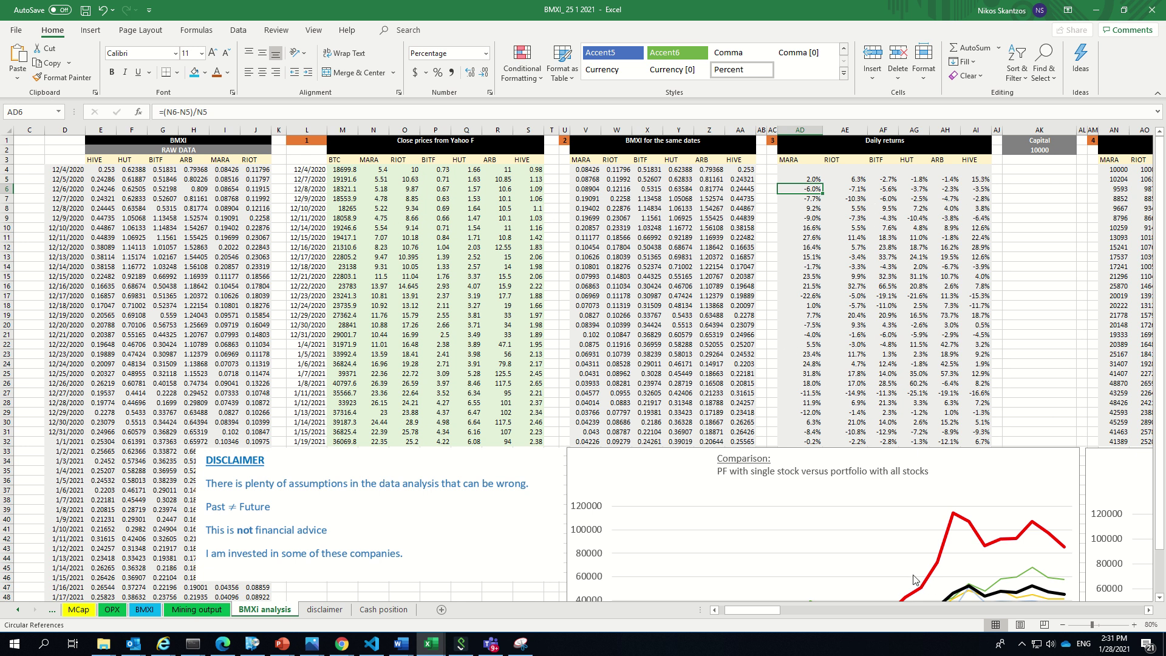
left_click_drag(743, 615, 792, 614)
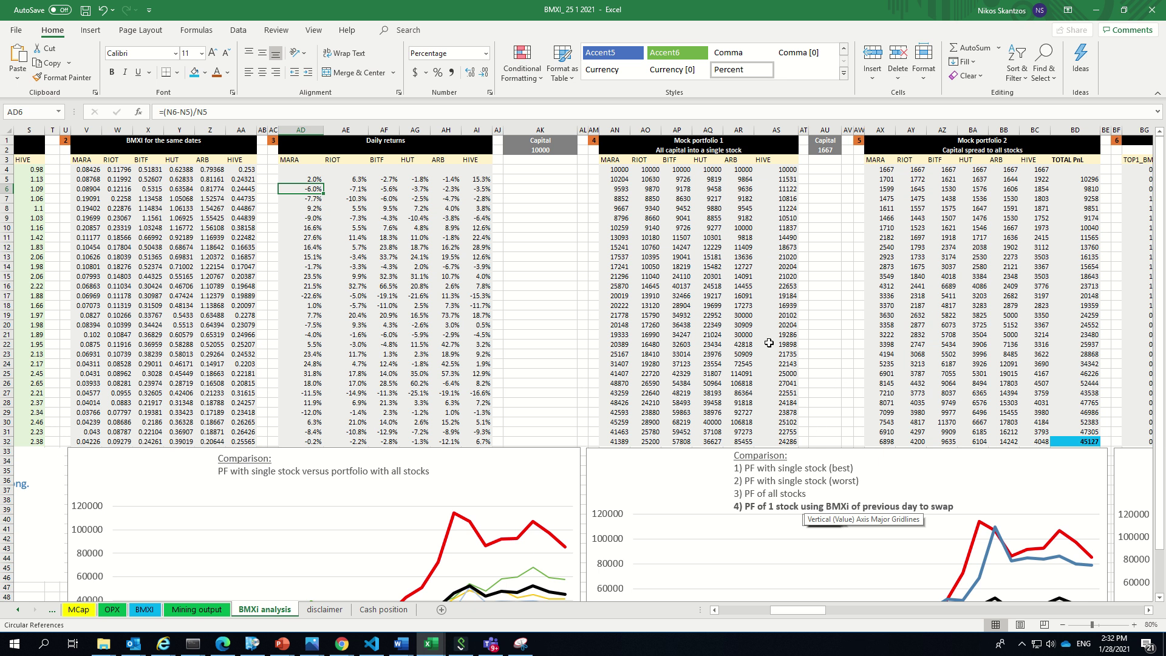
left_click(549, 150)
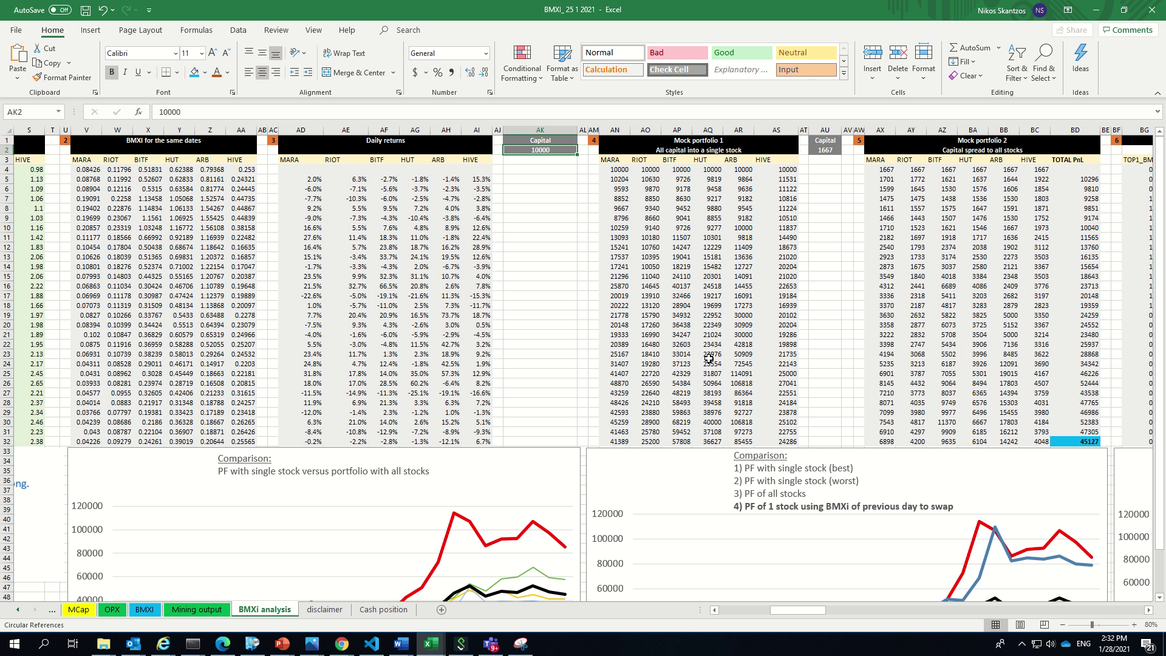
left_click(628, 170)
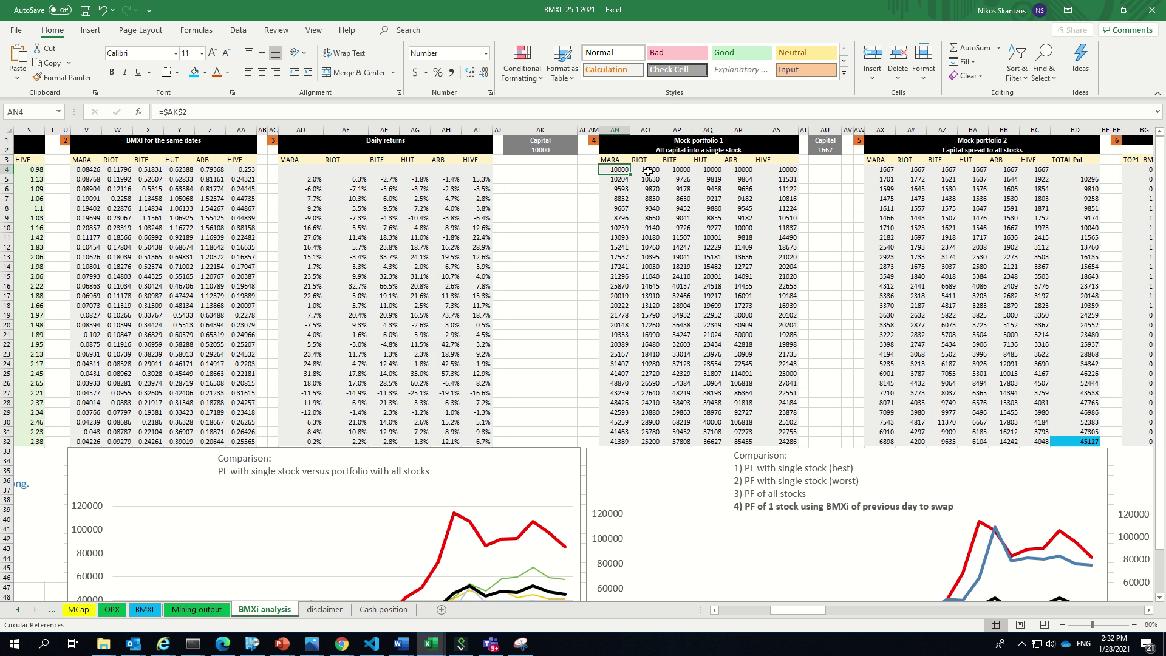
left_click(648, 170)
left_click(680, 169)
left_click(711, 169)
left_click(740, 169)
left_click(774, 172)
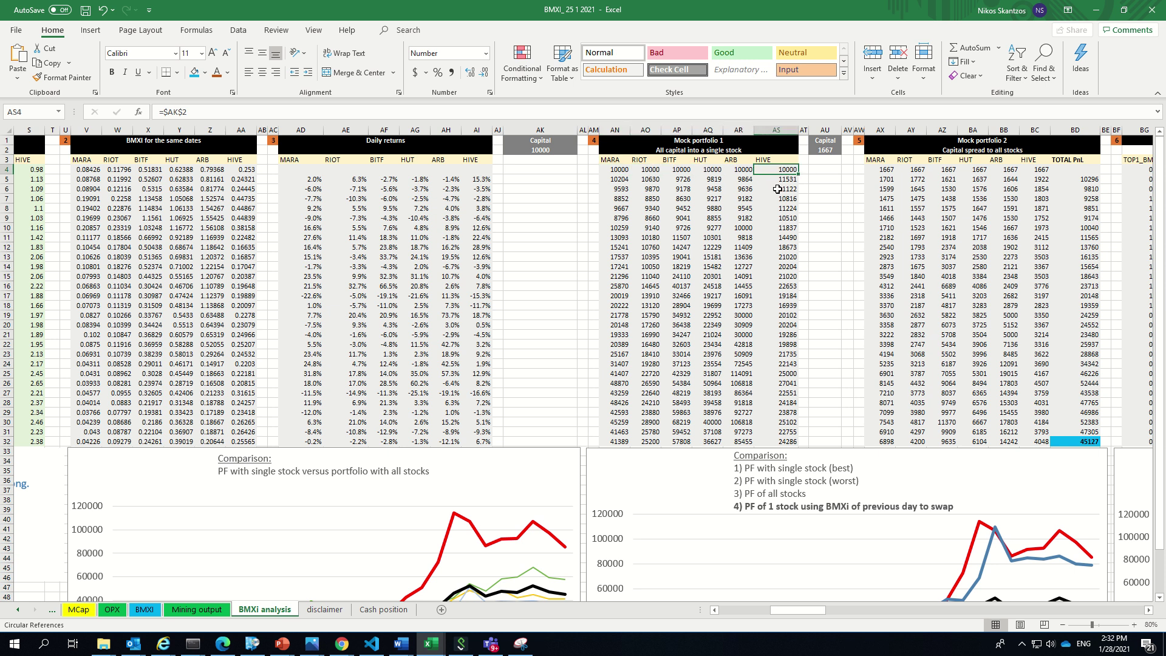
left_click(619, 171)
left_click(650, 172)
left_click(680, 170)
left_click(747, 170)
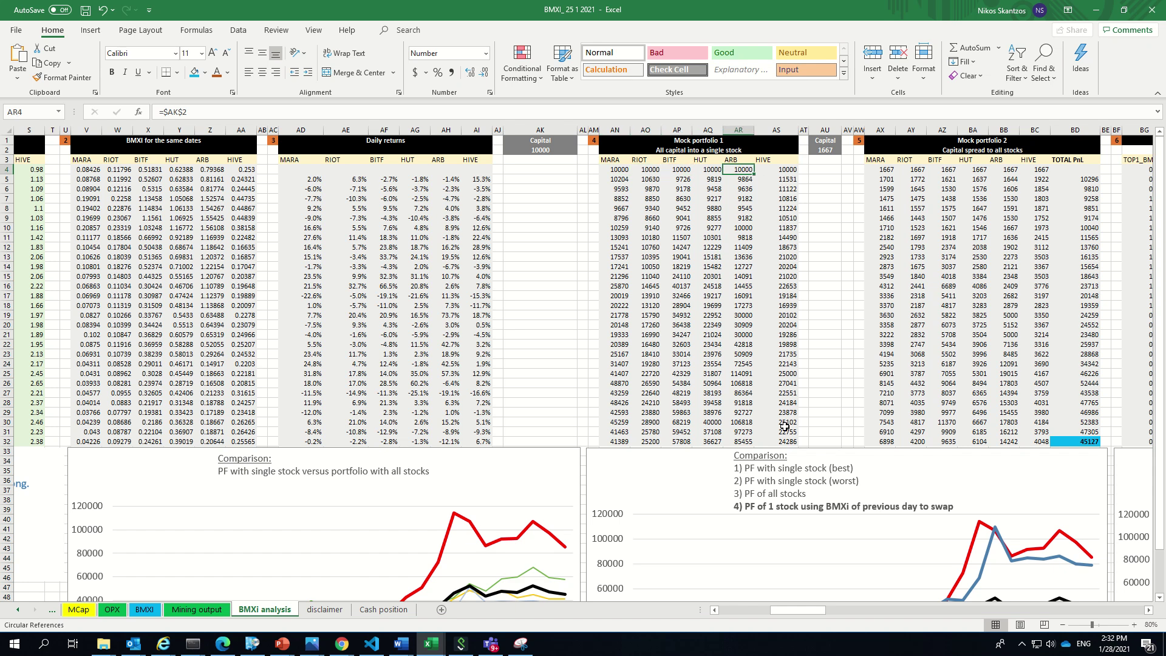
left_click_drag(786, 612, 760, 611)
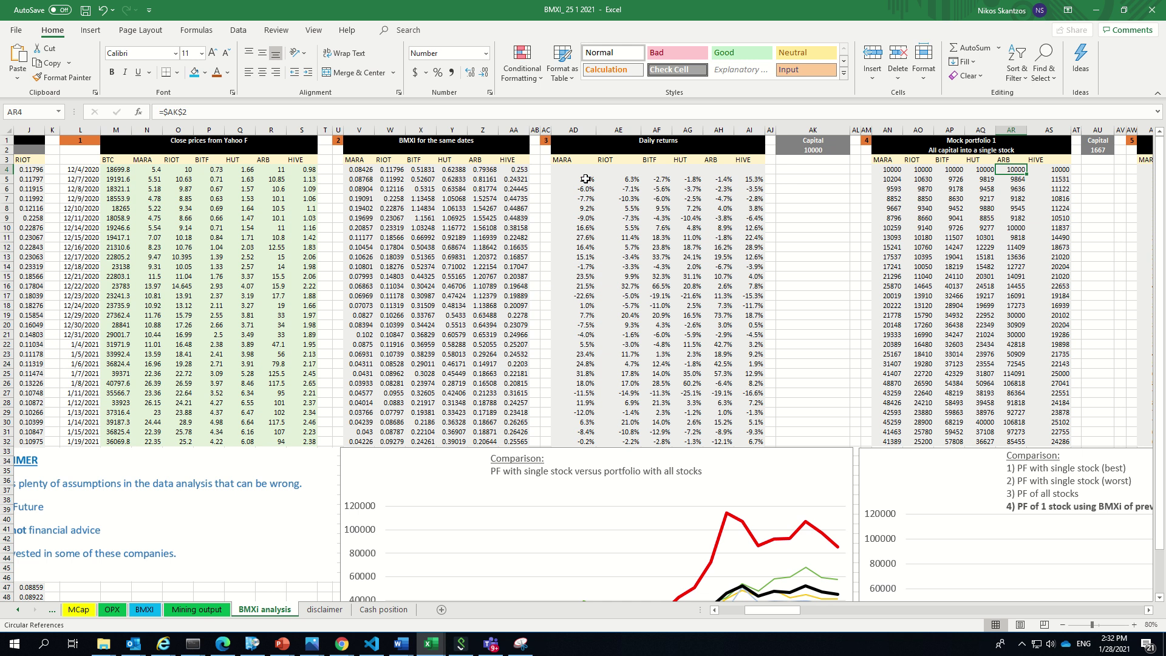
left_click(617, 179)
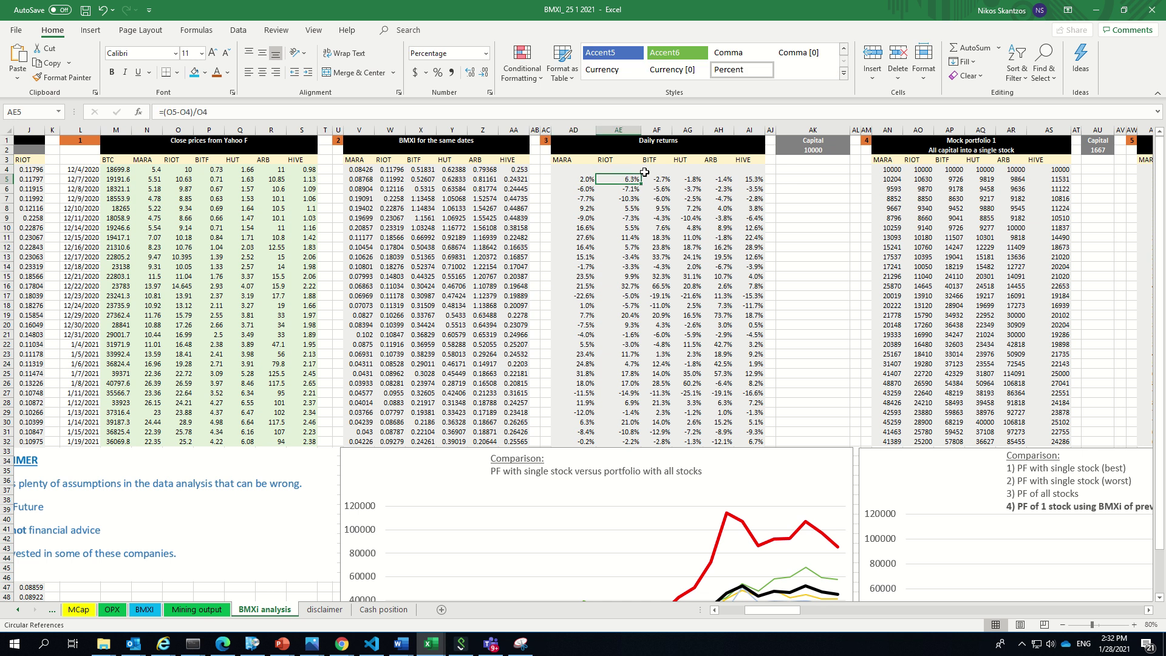
left_click(888, 170)
left_click(891, 439)
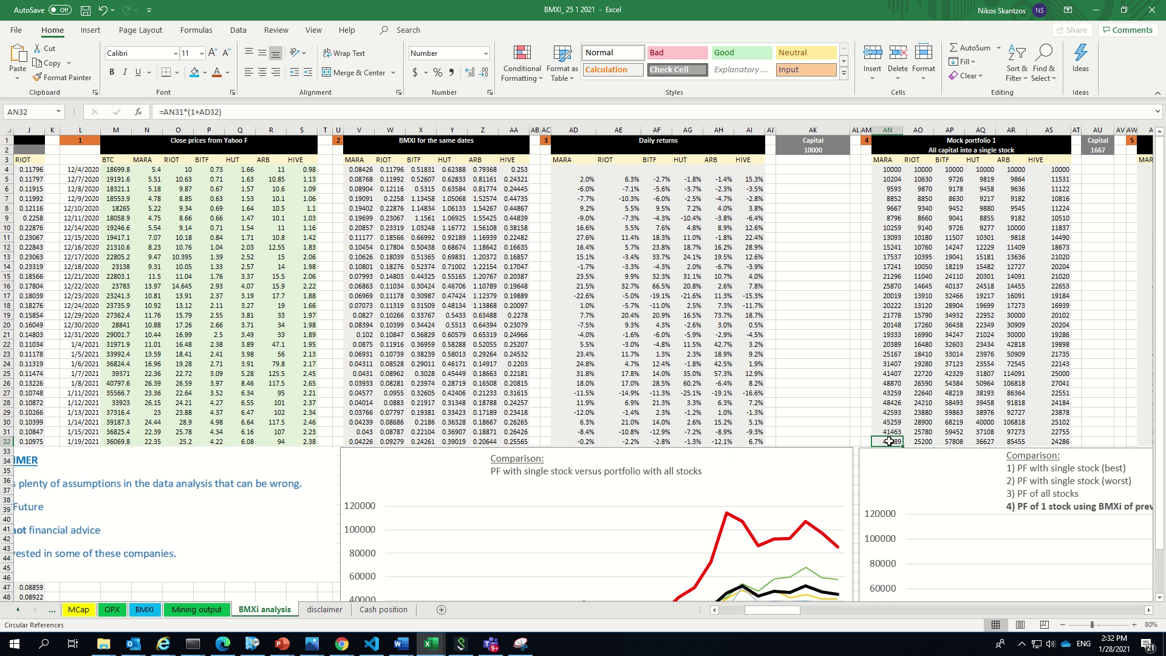
left_click_drag(1054, 442, 887, 442)
left_click(981, 325)
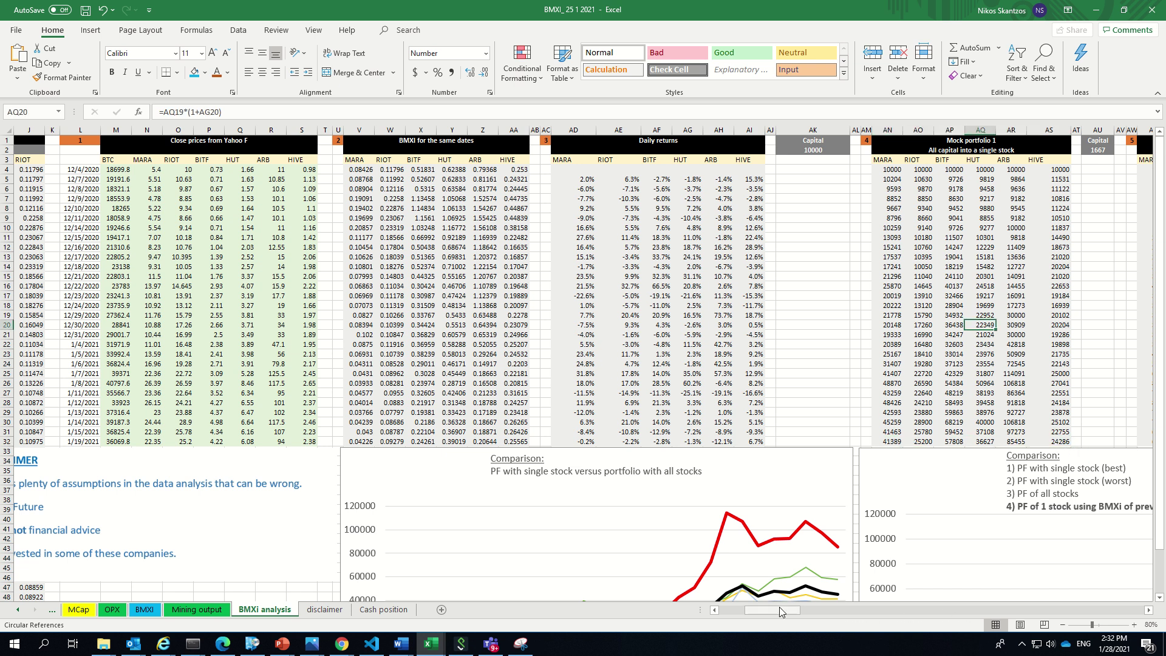
left_click_drag(781, 607, 801, 610)
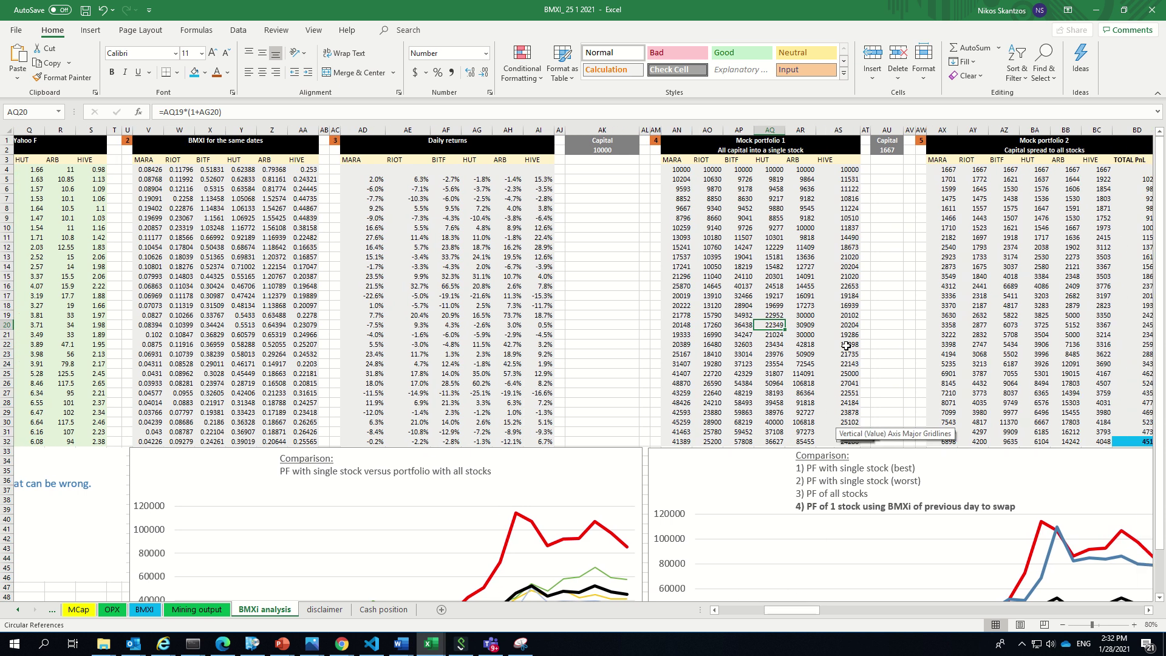
left_click(796, 161)
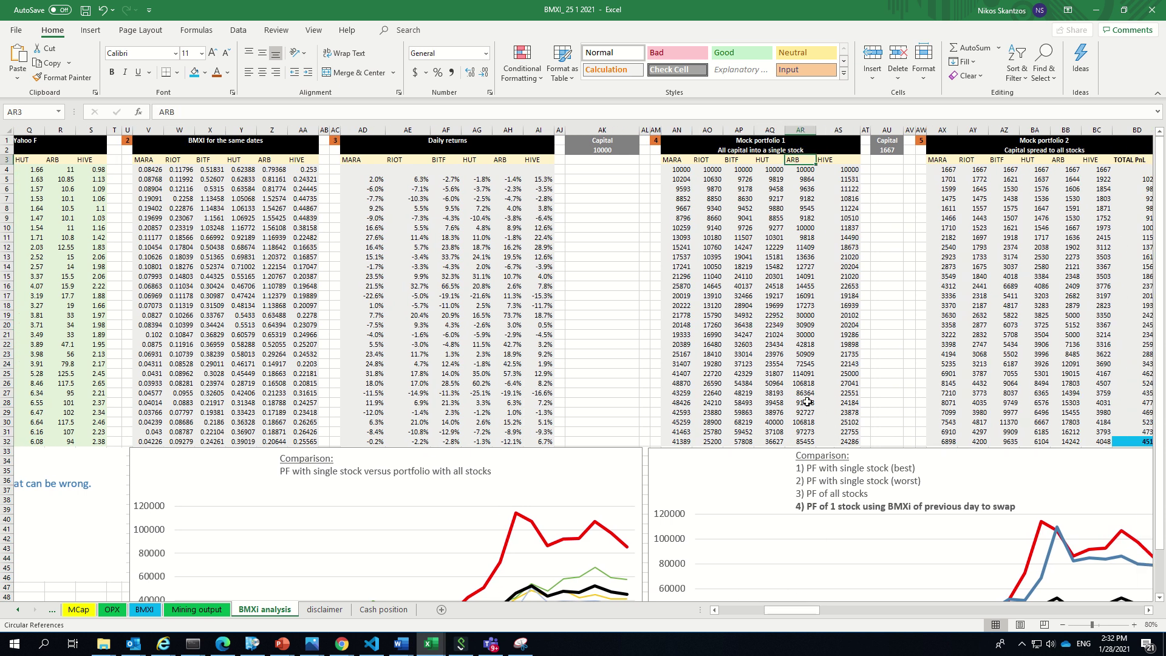
left_click(805, 441)
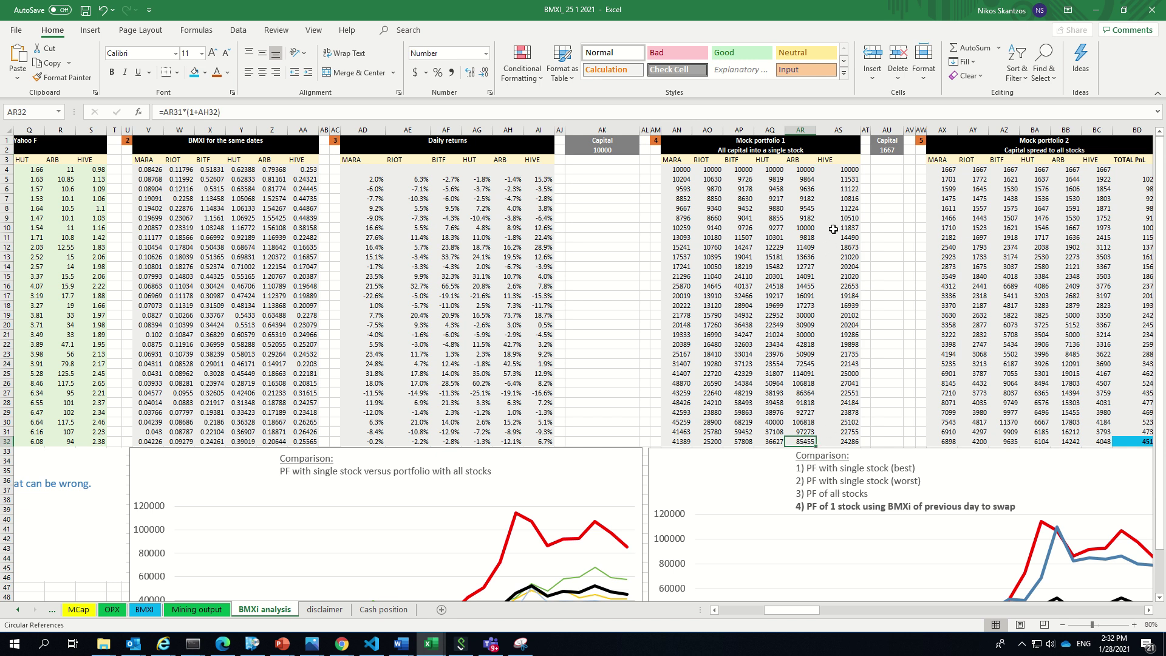
left_click(825, 159)
left_click(847, 442)
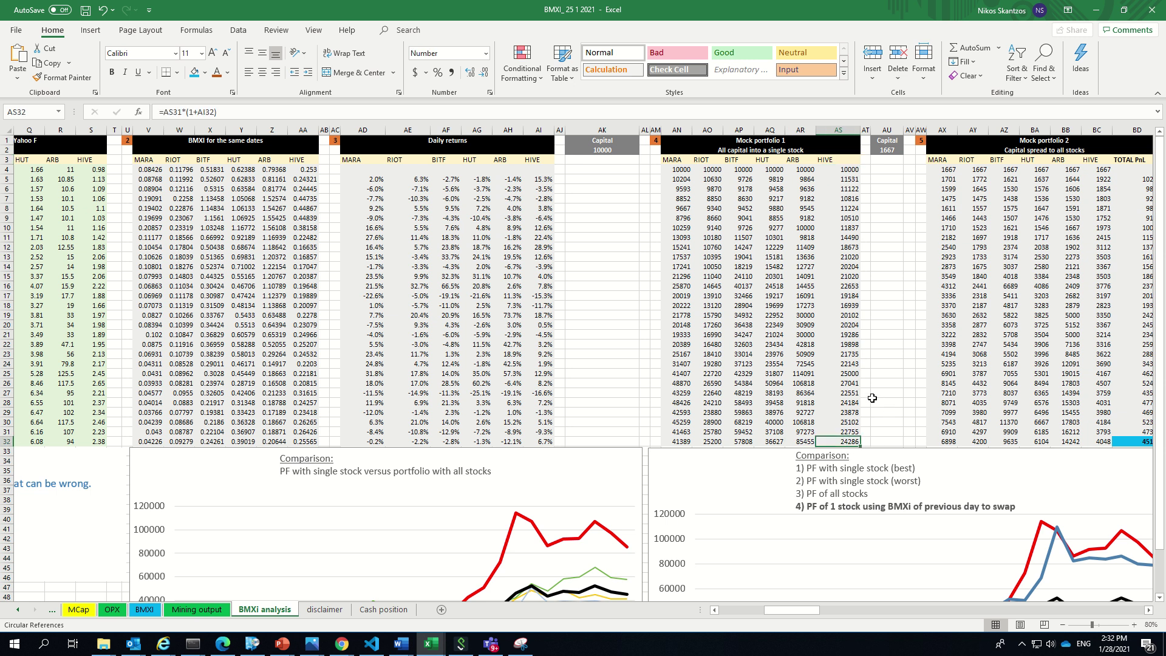
left_click(768, 441)
left_click(737, 441)
left_click(703, 442)
left_click(685, 441)
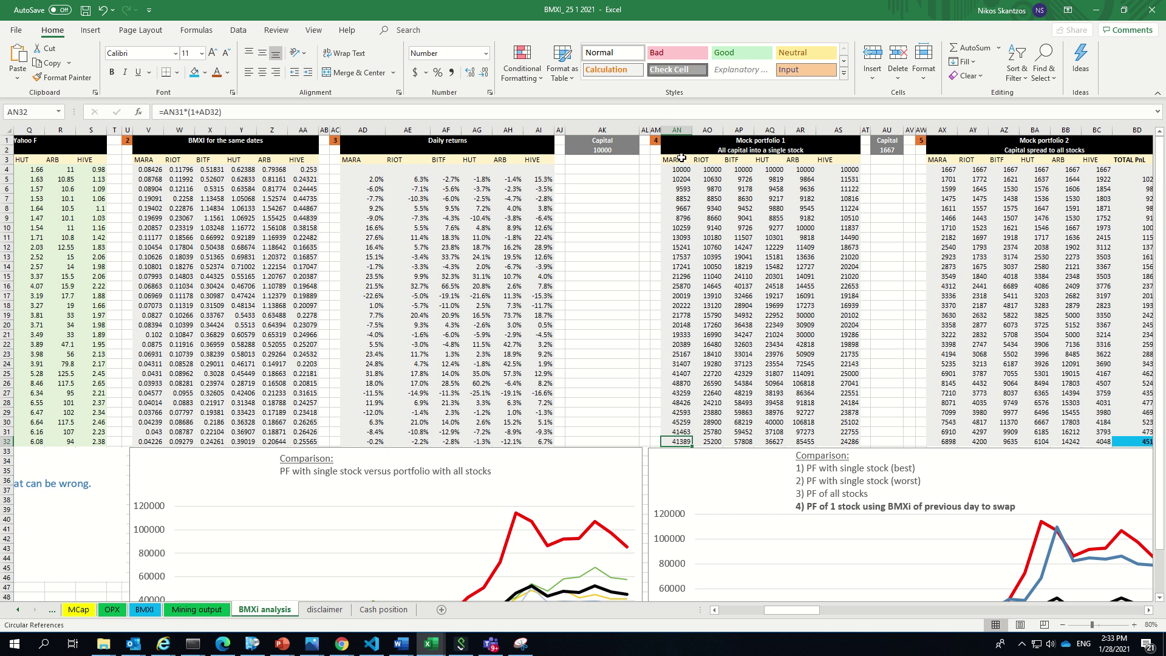
left_click(803, 159)
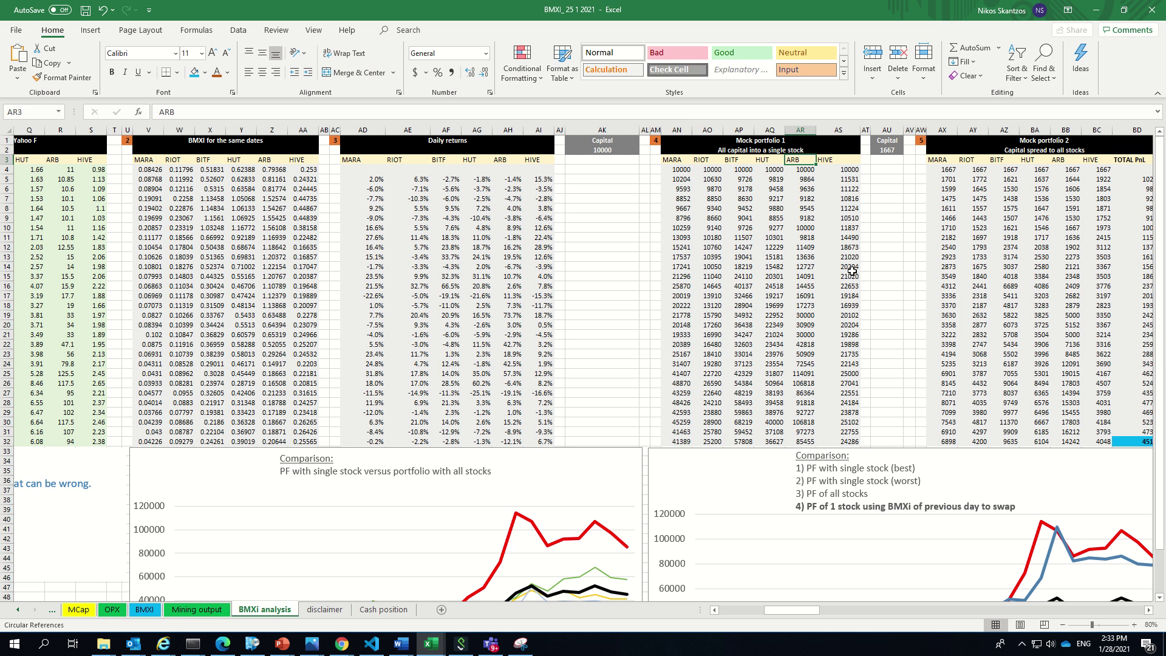
left_click(838, 159)
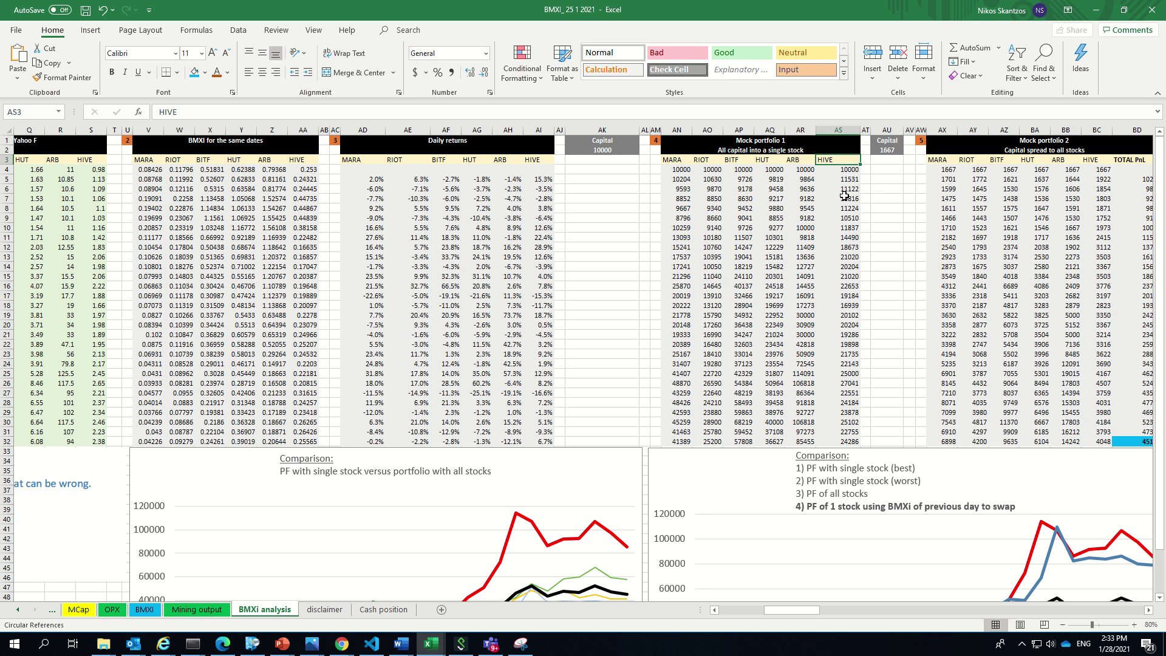
left_click(850, 441)
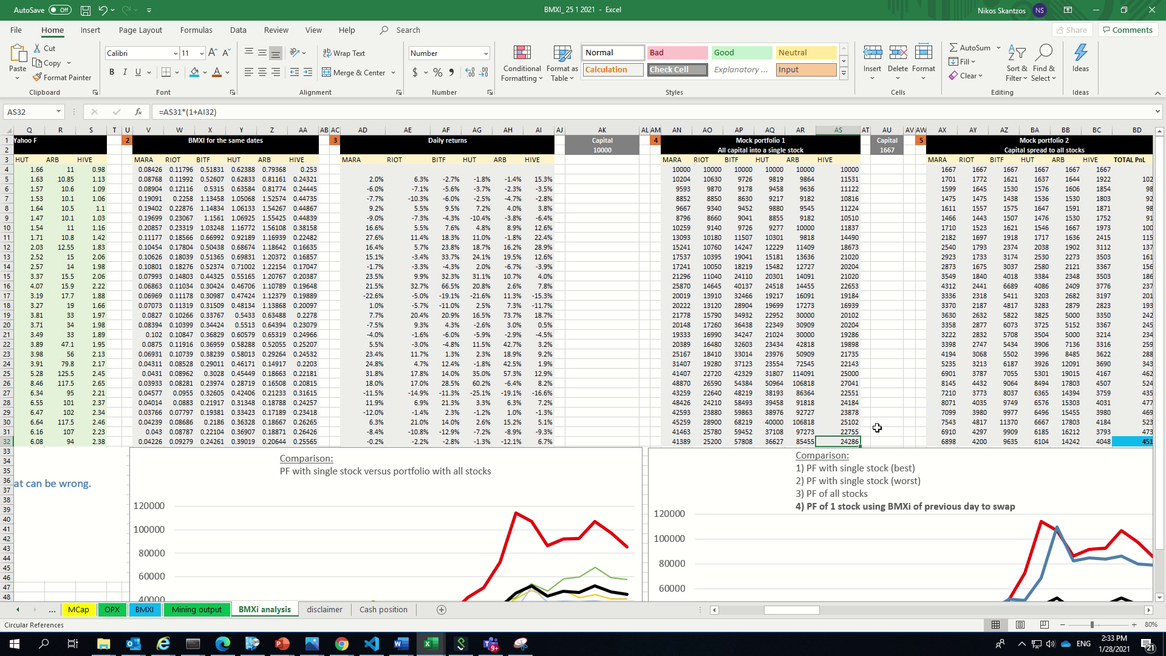
scroll(877, 429, "down", 5)
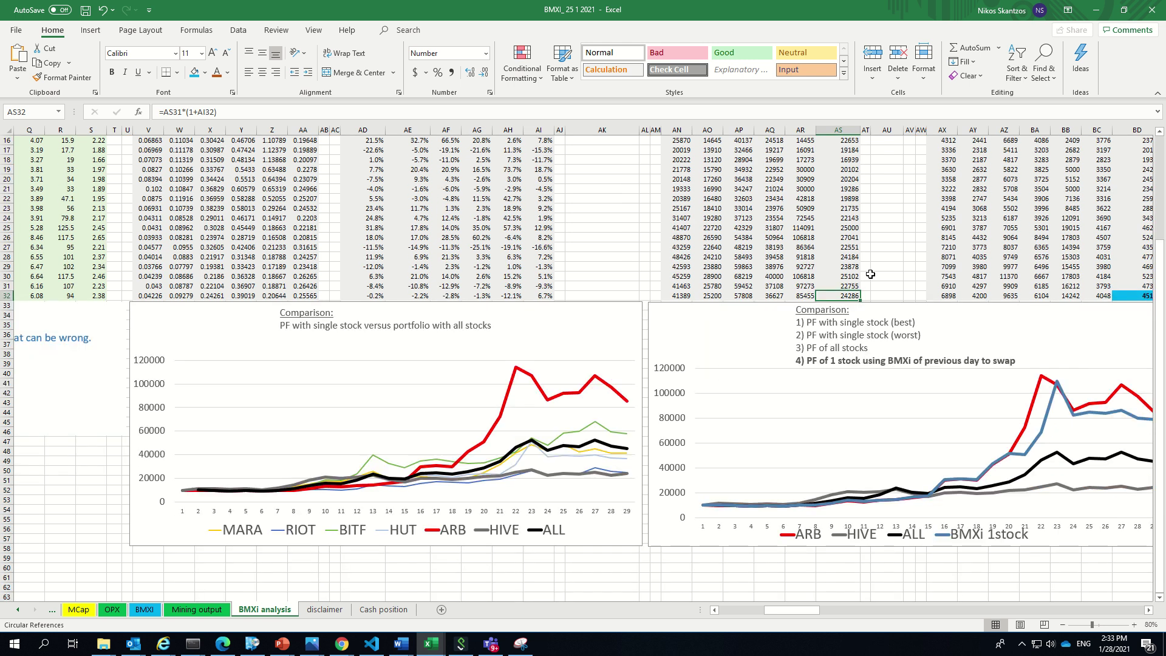
scroll(876, 274, "up", 5)
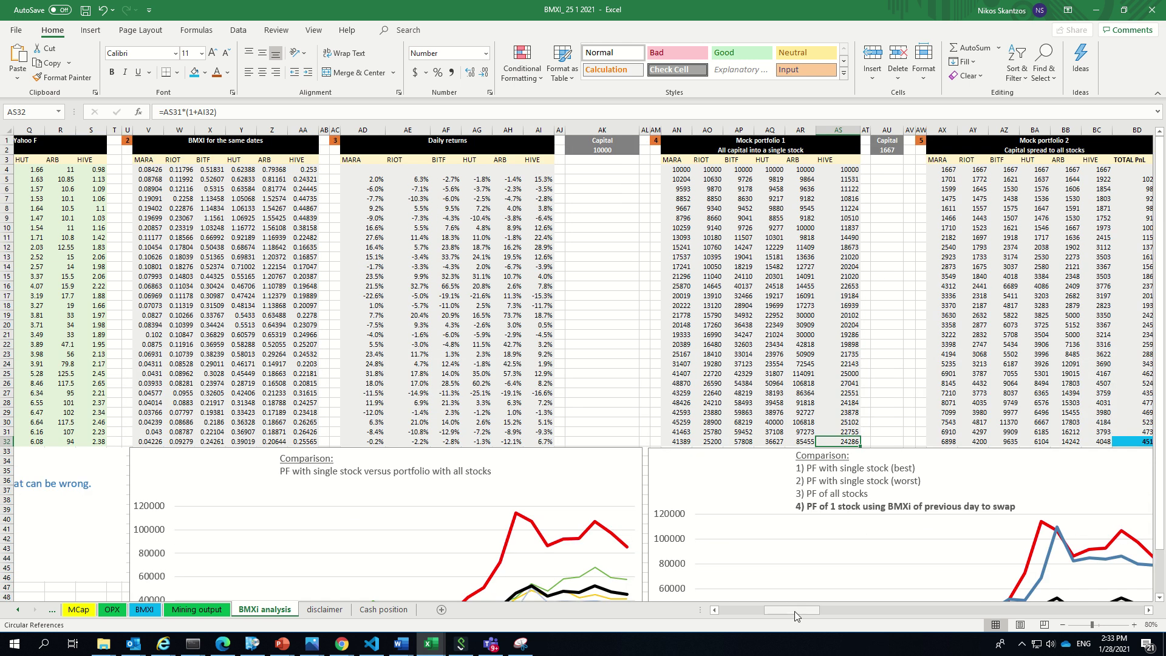
left_click_drag(794, 611, 803, 611)
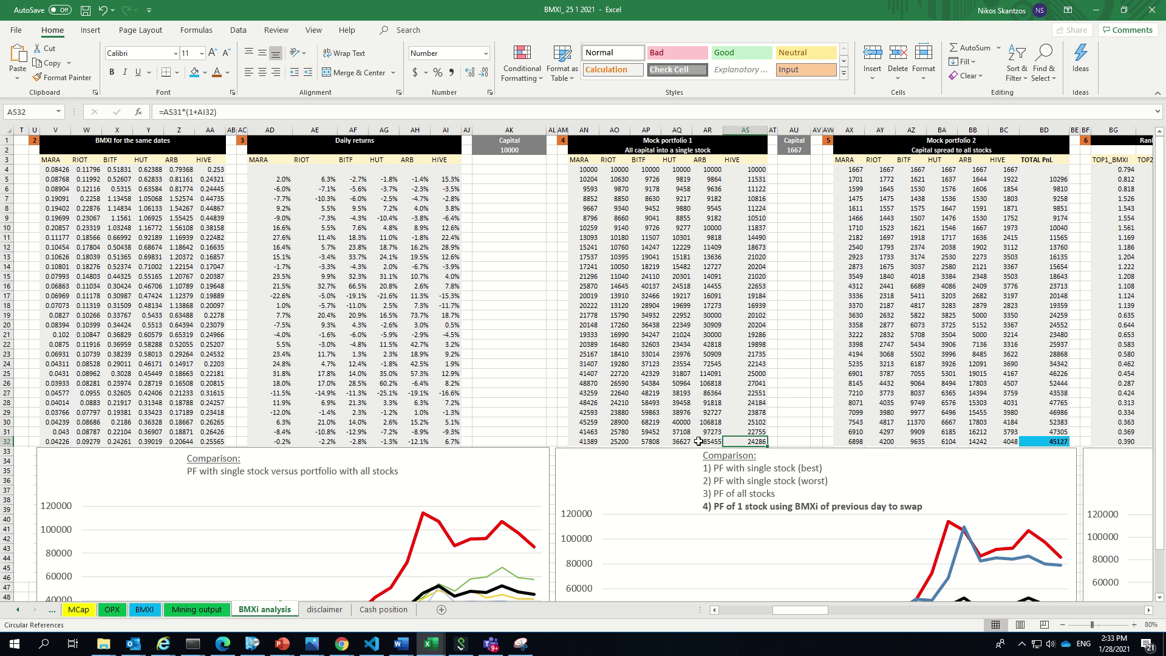
left_click(708, 441)
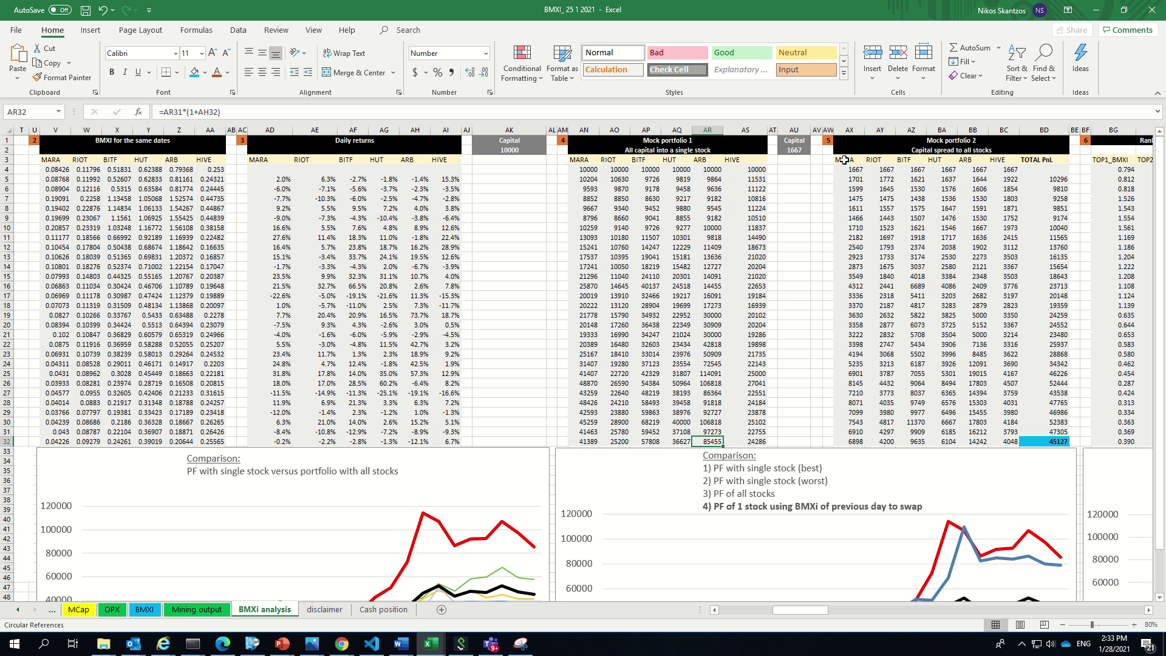
left_click(509, 150)
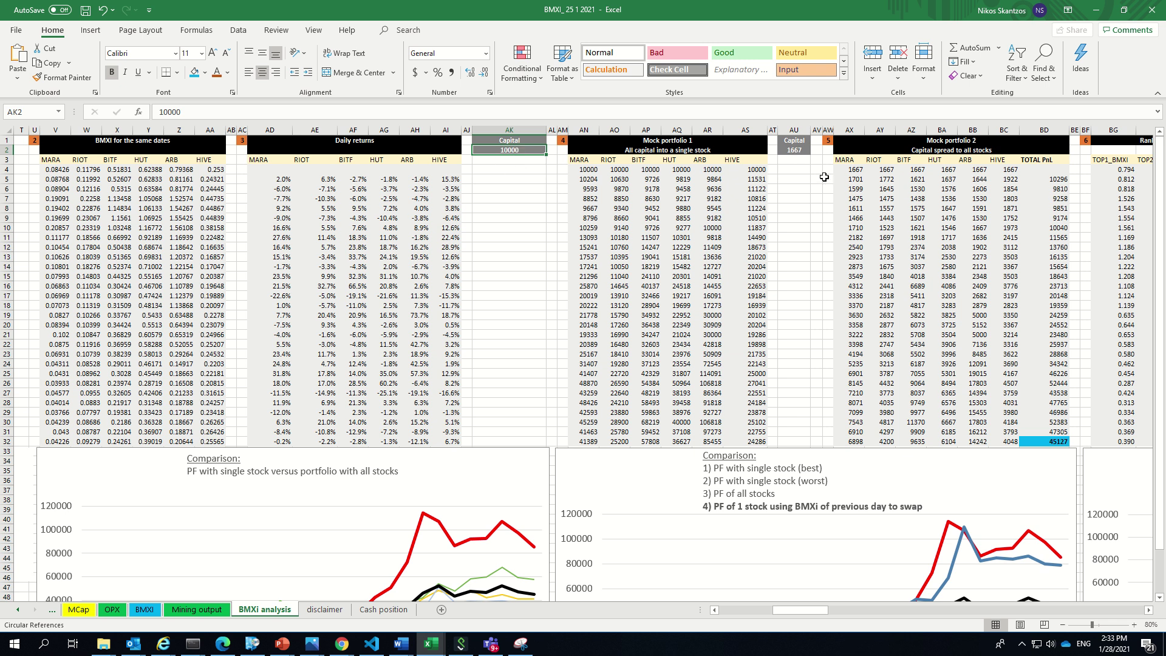
left_click(794, 151)
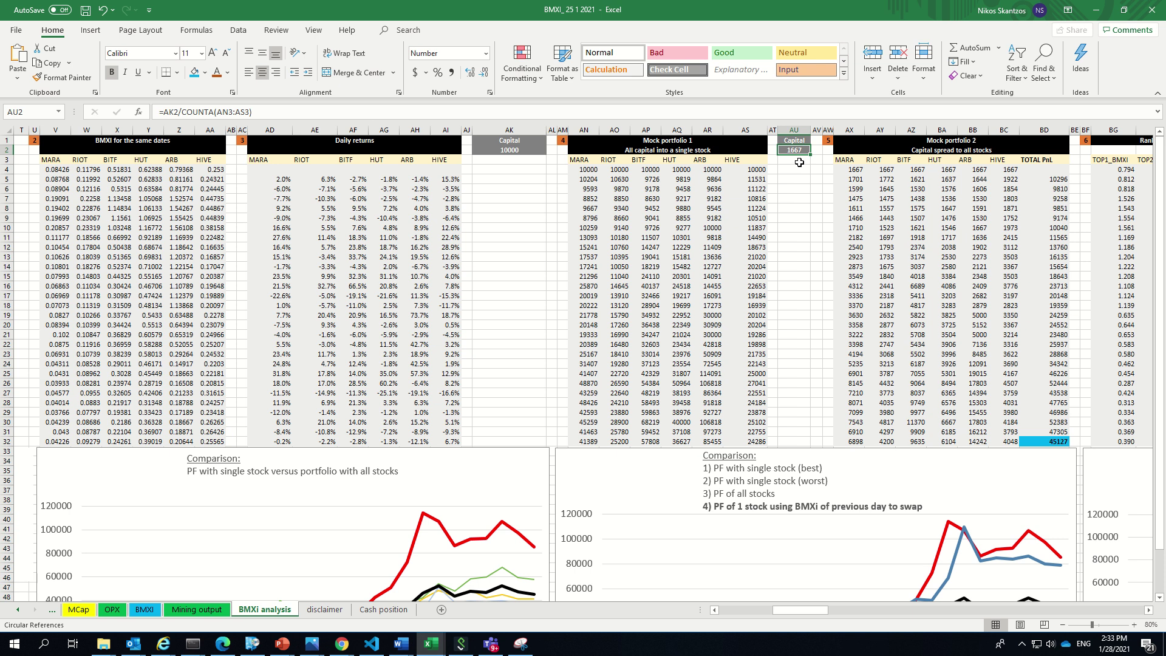
left_click(846, 170)
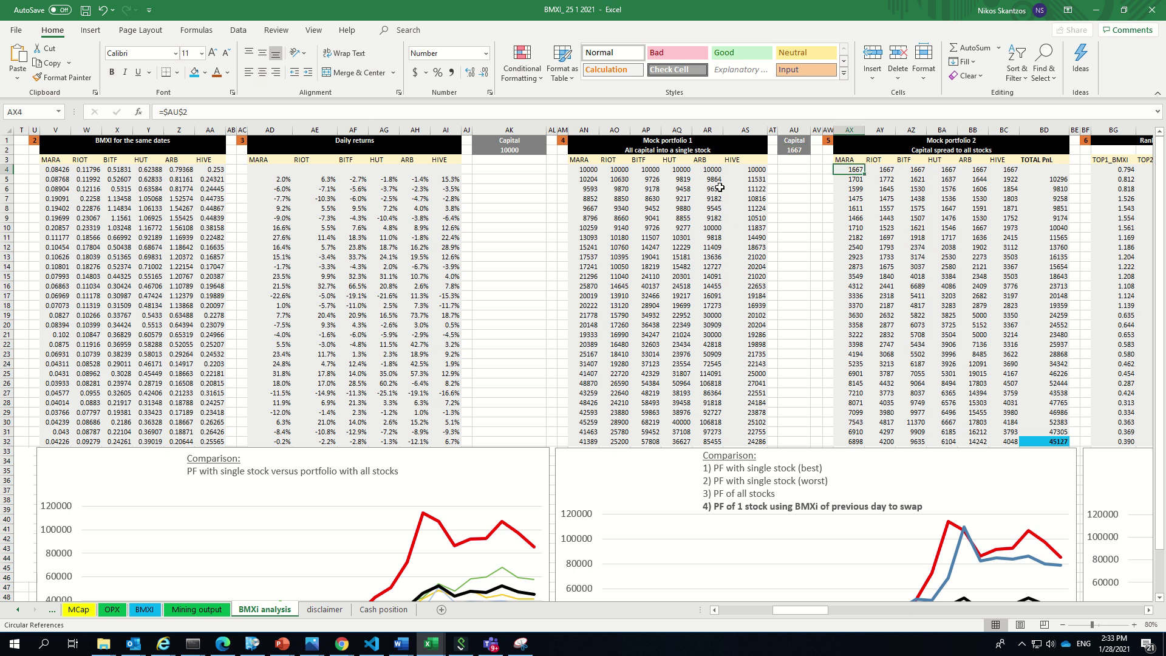
left_click(281, 182)
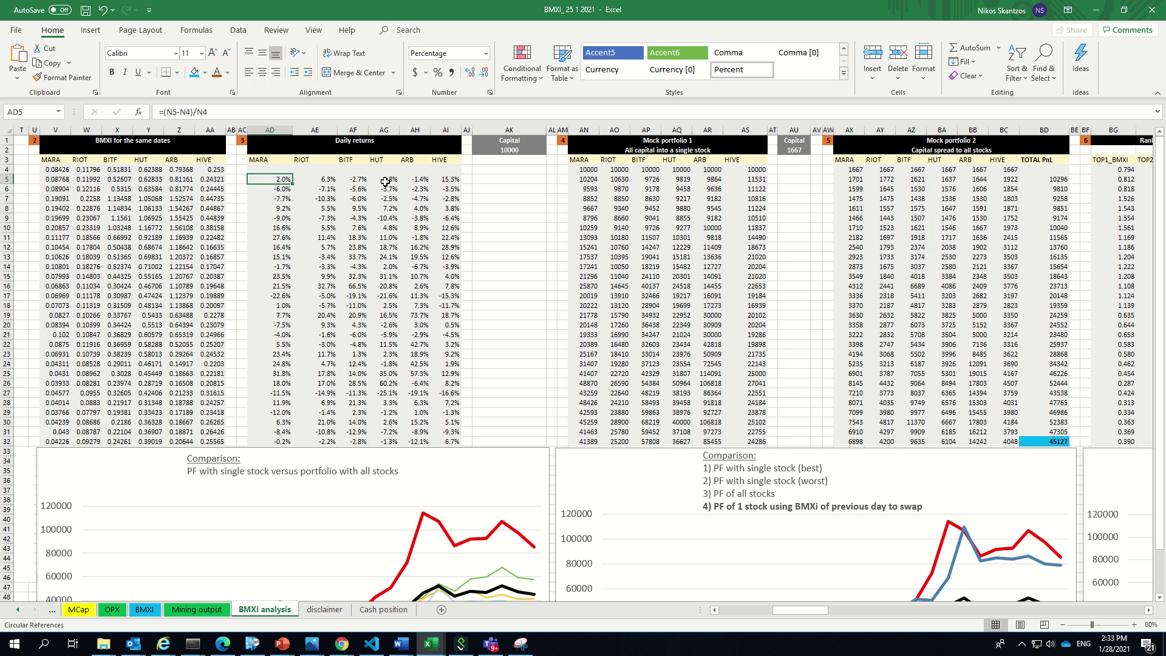
left_click(854, 171)
left_click_drag(856, 179, 1009, 437)
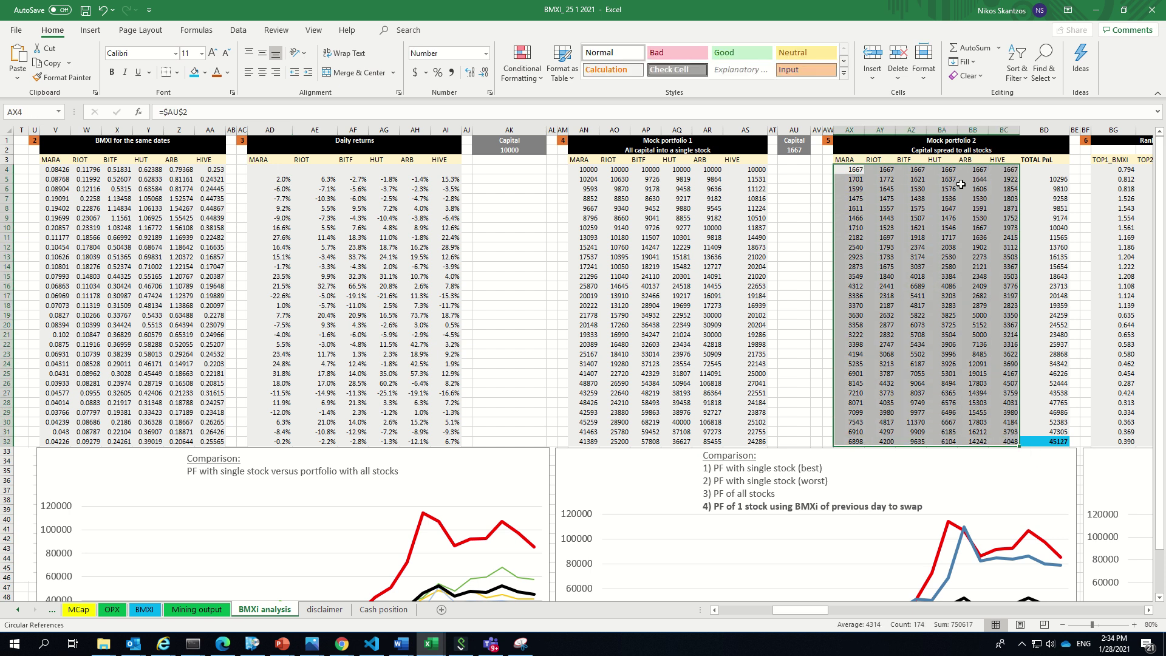
left_click(1056, 161)
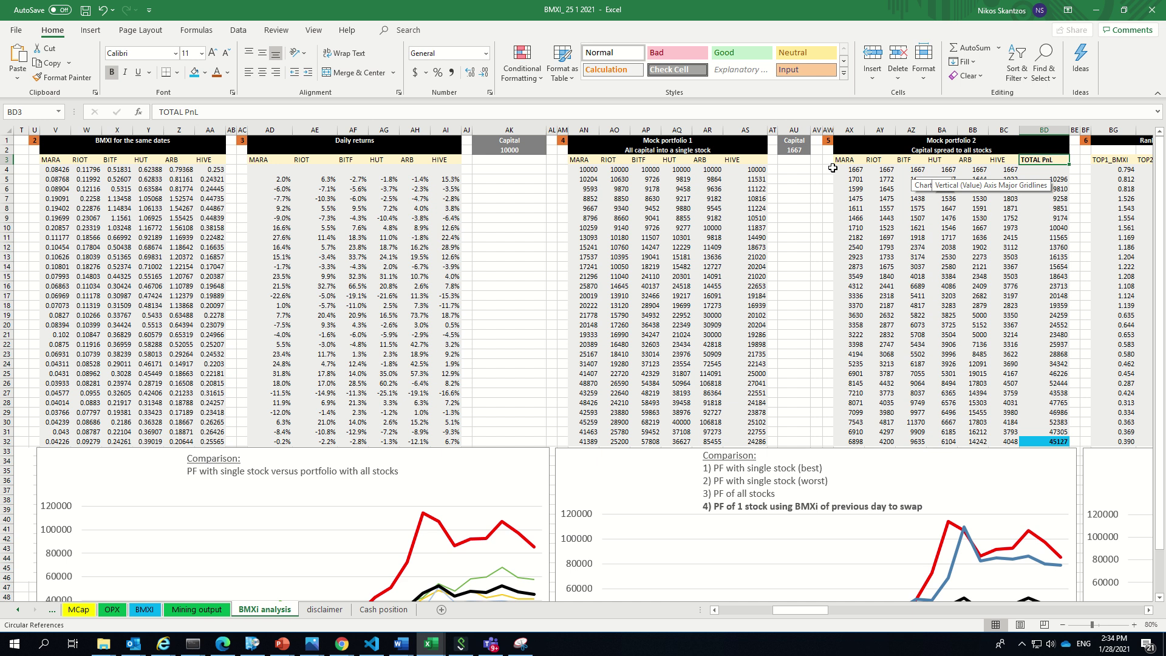
left_click_drag(845, 168, 1015, 170)
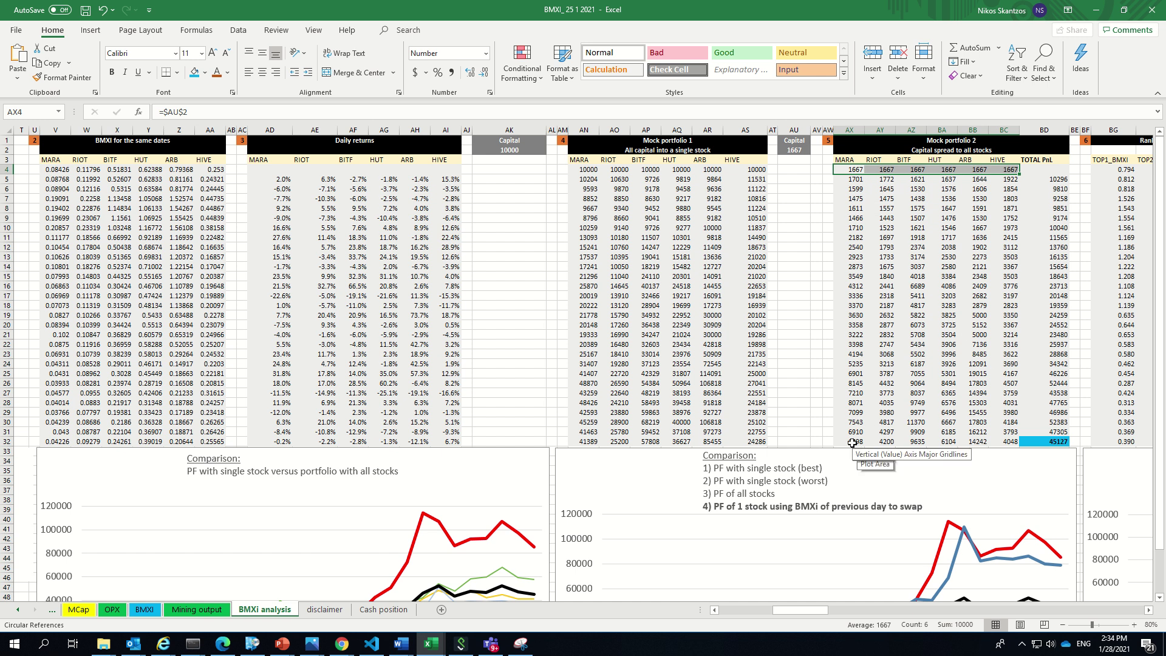
left_click_drag(853, 441, 1008, 443)
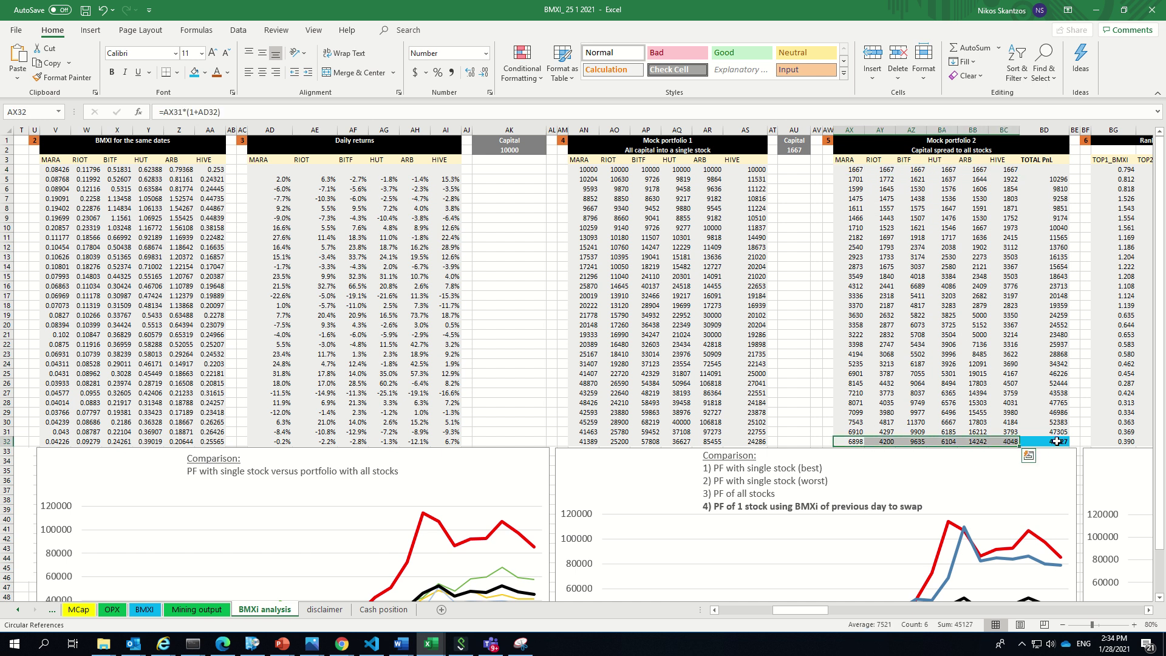
left_click(1056, 441)
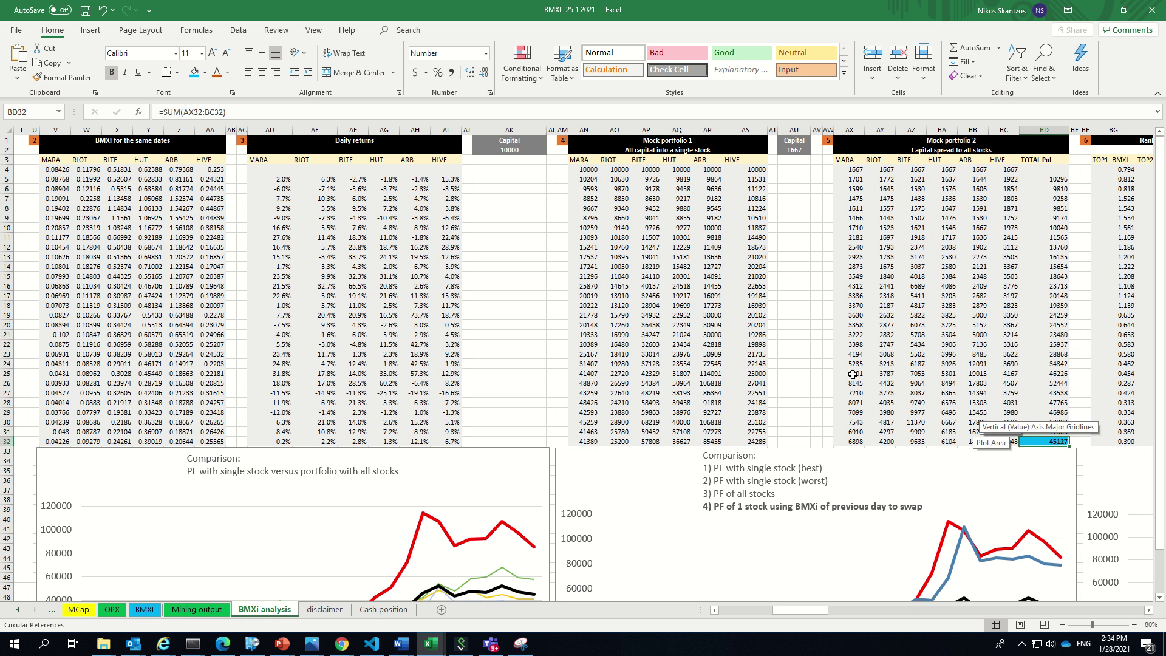
scroll(853, 380, "down", 8)
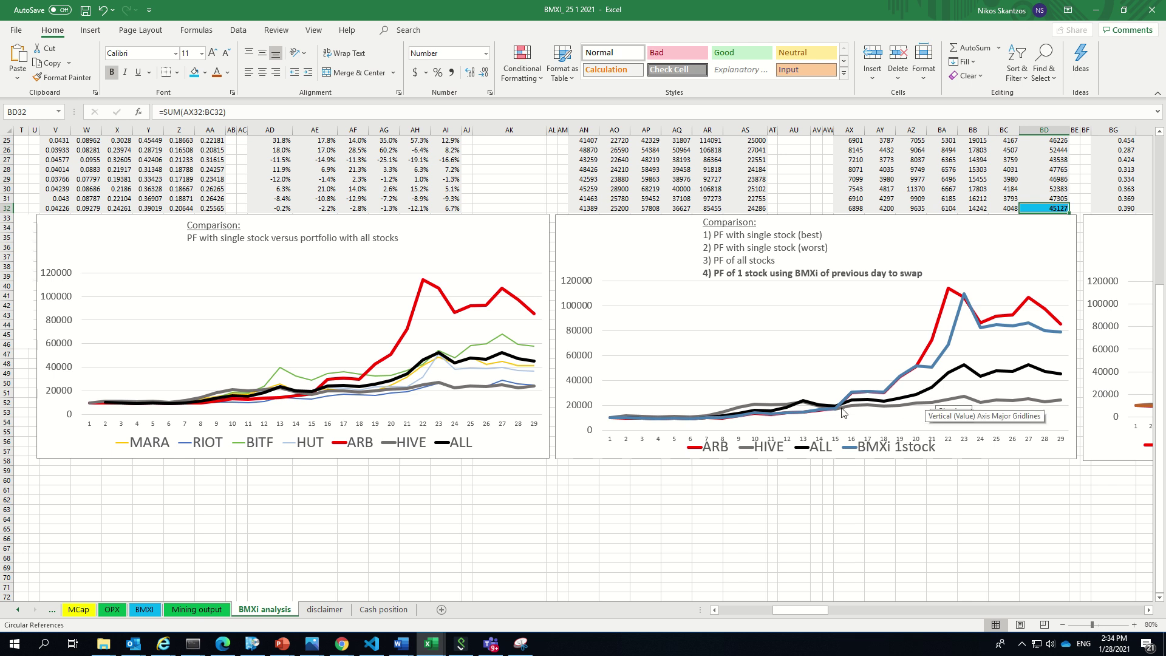
scroll(921, 267, "up", 1)
scroll(921, 259, "up", 7)
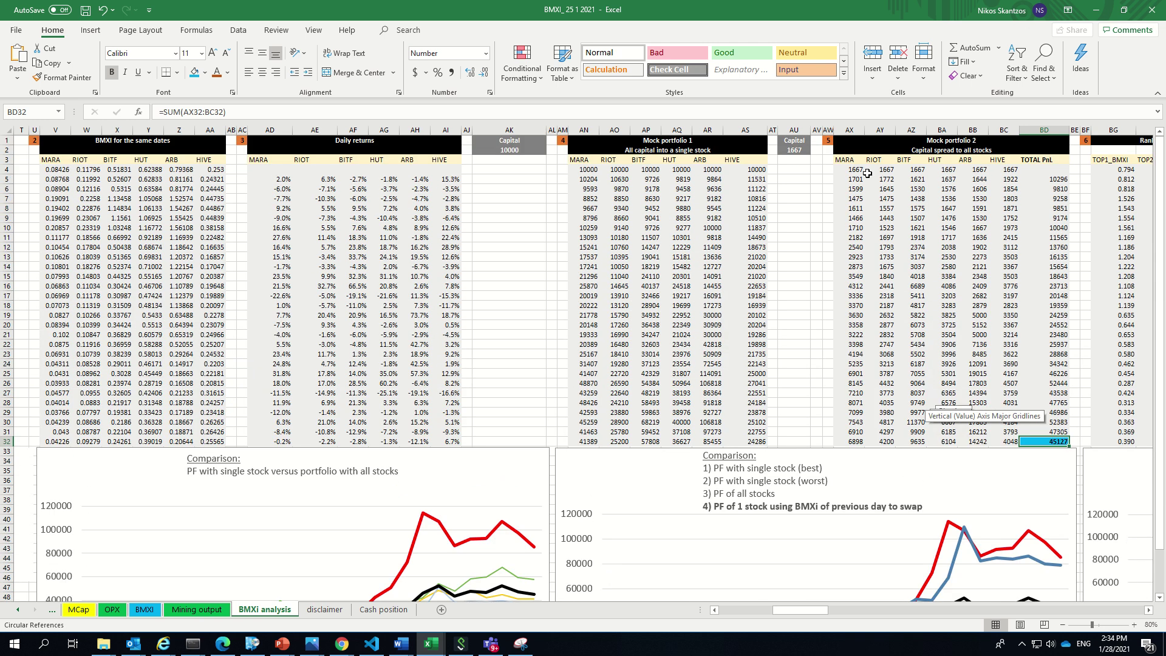
left_click_drag(857, 169, 1008, 169)
scroll(868, 474, "down", 6)
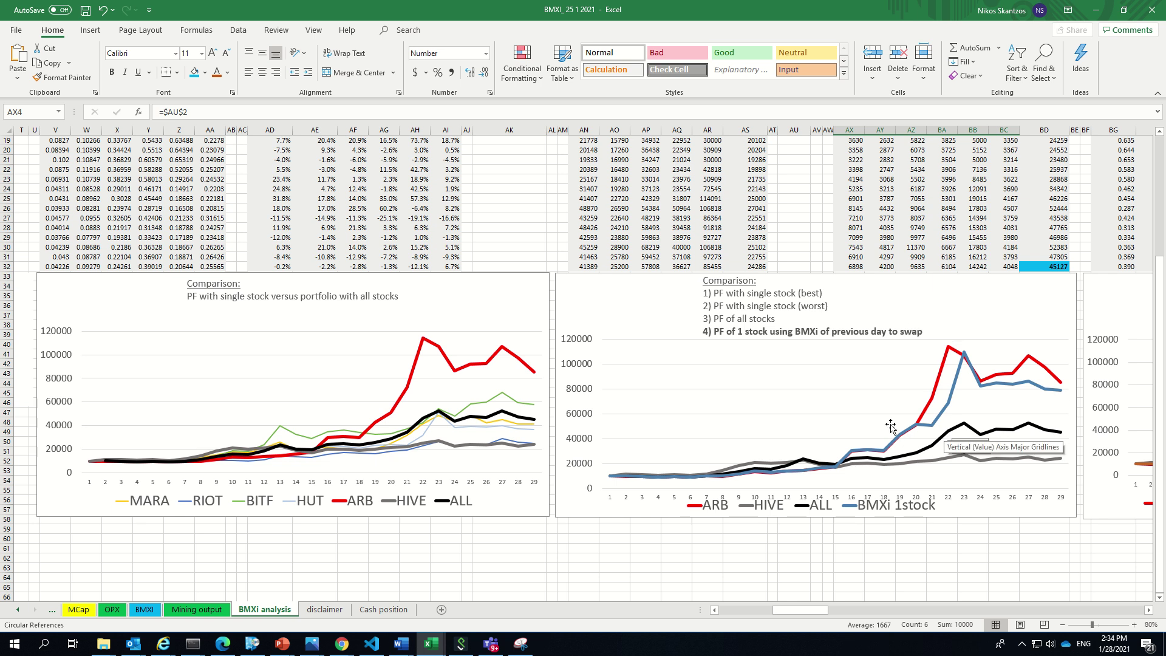
scroll(920, 389, "up", 6)
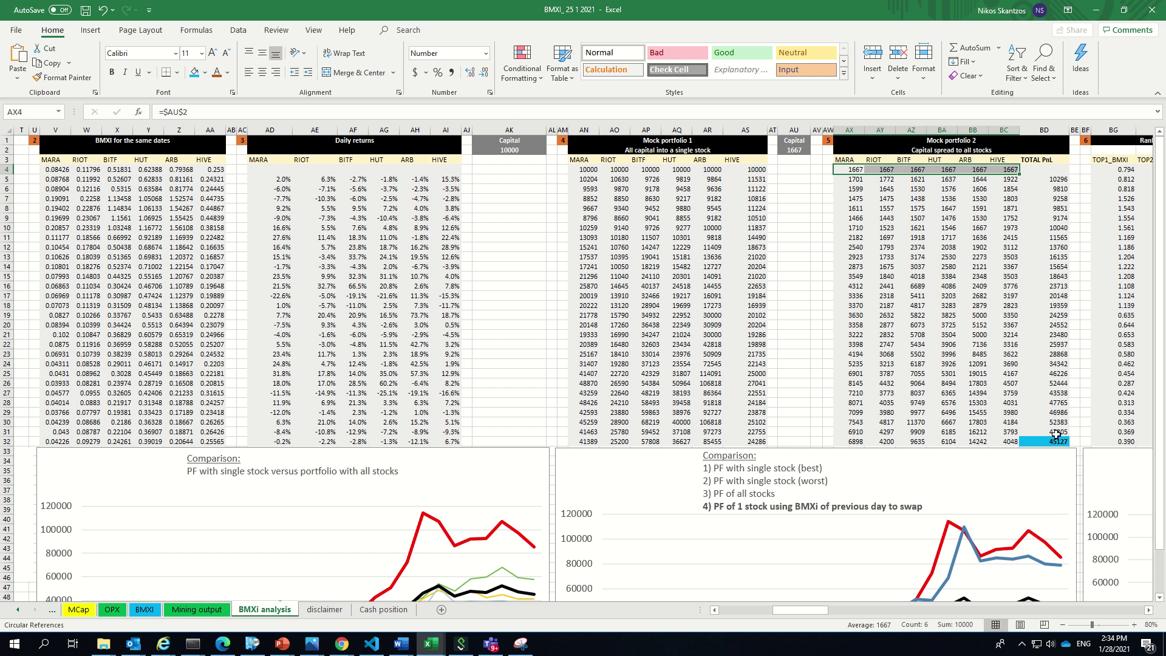
left_click(1055, 441)
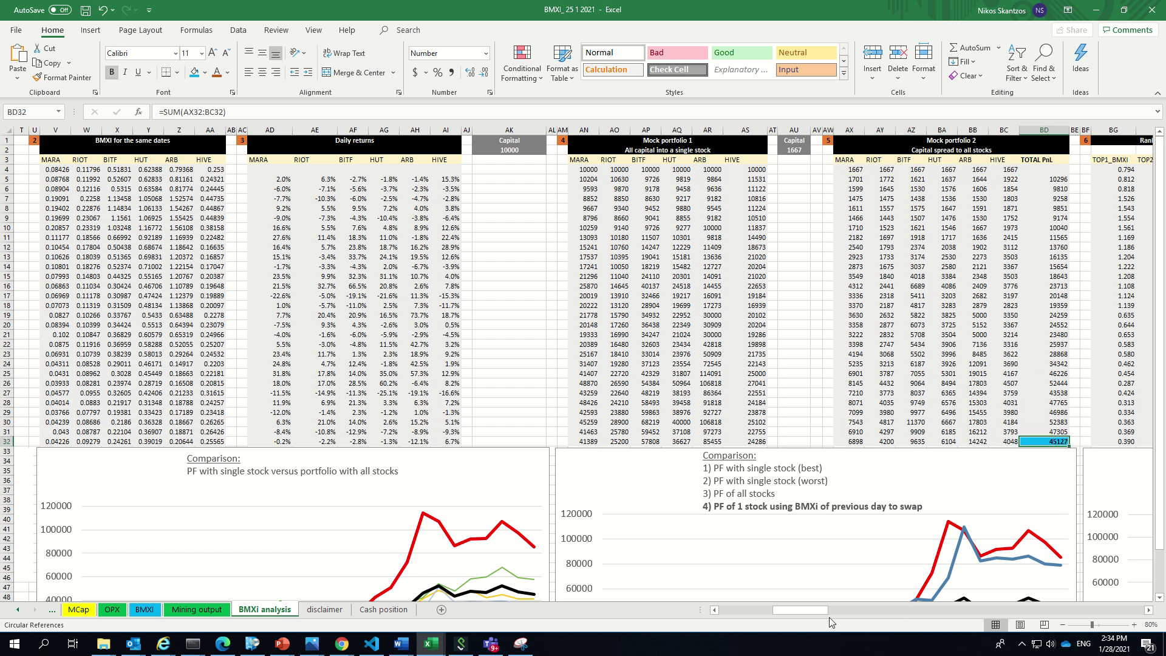
left_click_drag(815, 608, 877, 611)
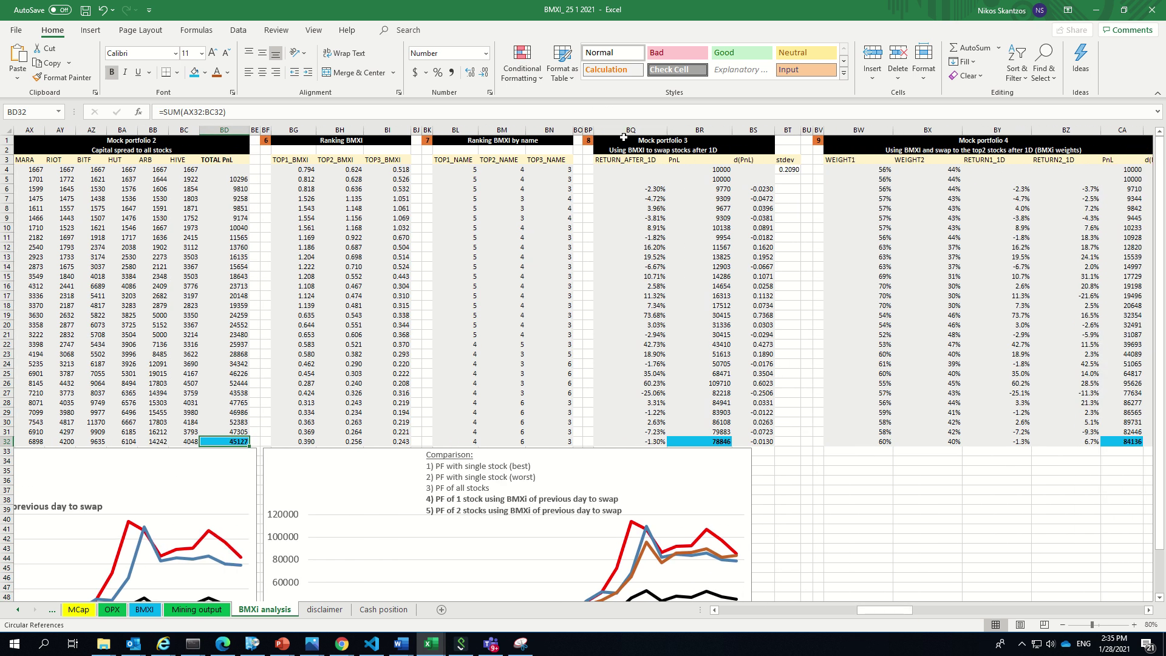
left_click(637, 140)
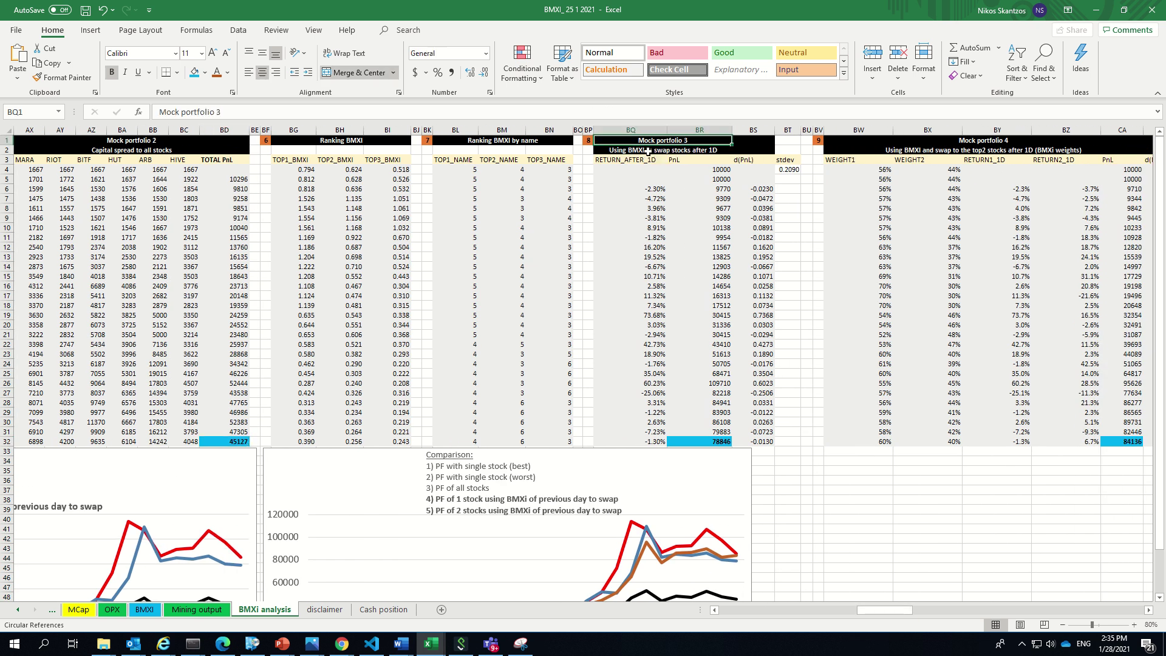
left_click(289, 161)
left_click(337, 159)
left_click(384, 159)
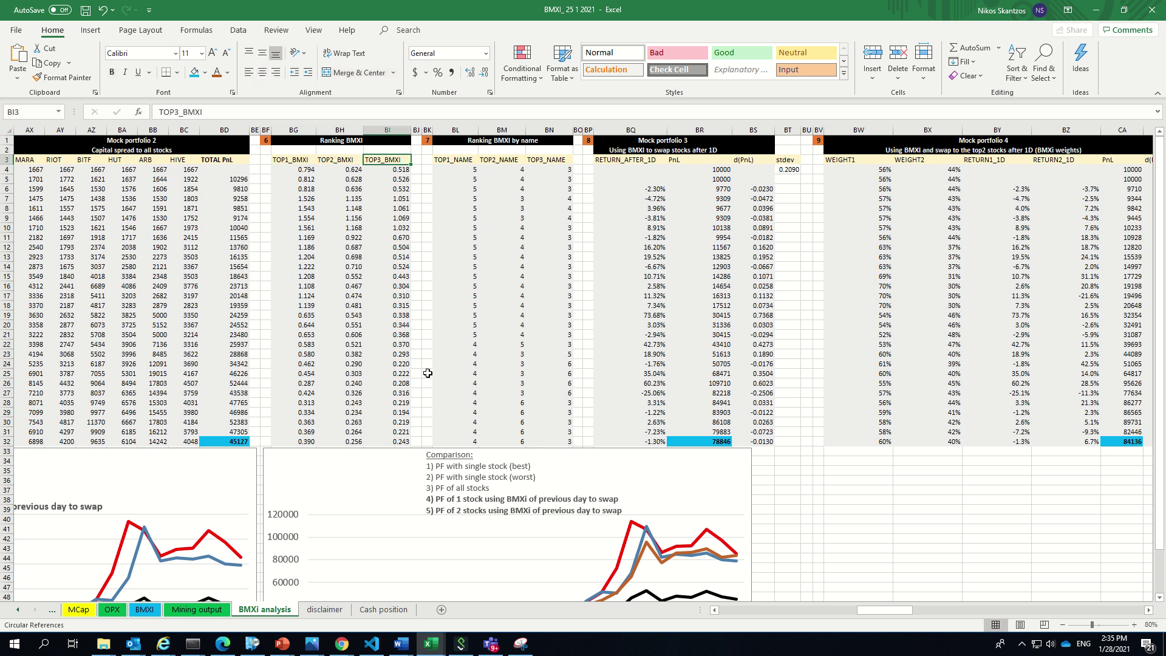
left_click(287, 171)
left_click(357, 170)
left_click(405, 168)
left_click(289, 181)
left_click(348, 180)
left_click(399, 179)
left_click(299, 255)
left_click(350, 257)
left_click(394, 256)
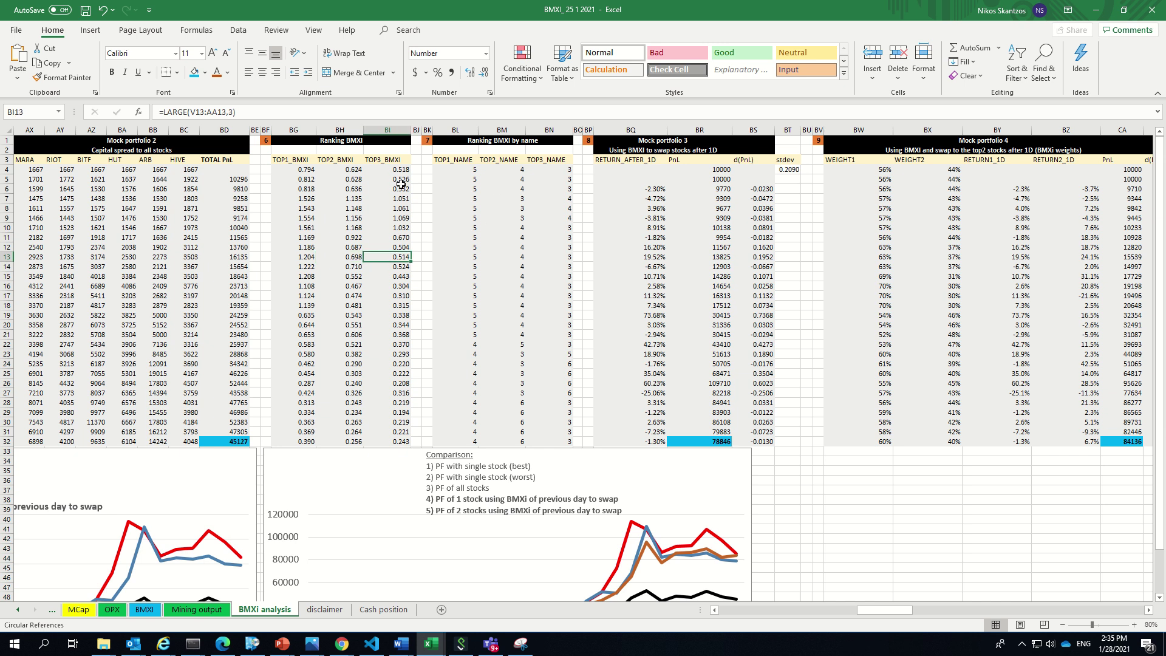
left_click_drag(453, 170, 544, 436)
left_click(463, 176)
left_click(516, 187)
left_click(548, 178)
left_click(335, 178)
left_click(303, 178)
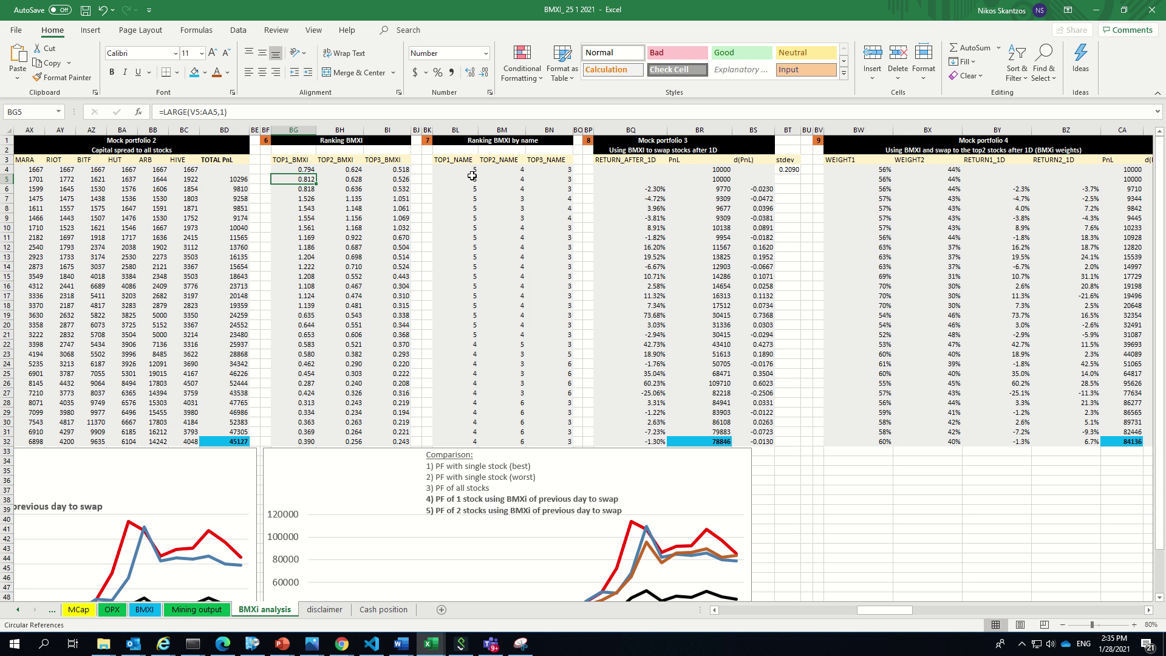
left_click(650, 188)
double_click(650, 188)
mouse_move(889, 615)
left_mouse_down()
mouse_move(822, 612)
mouse_move(869, 612)
left_mouse_up()
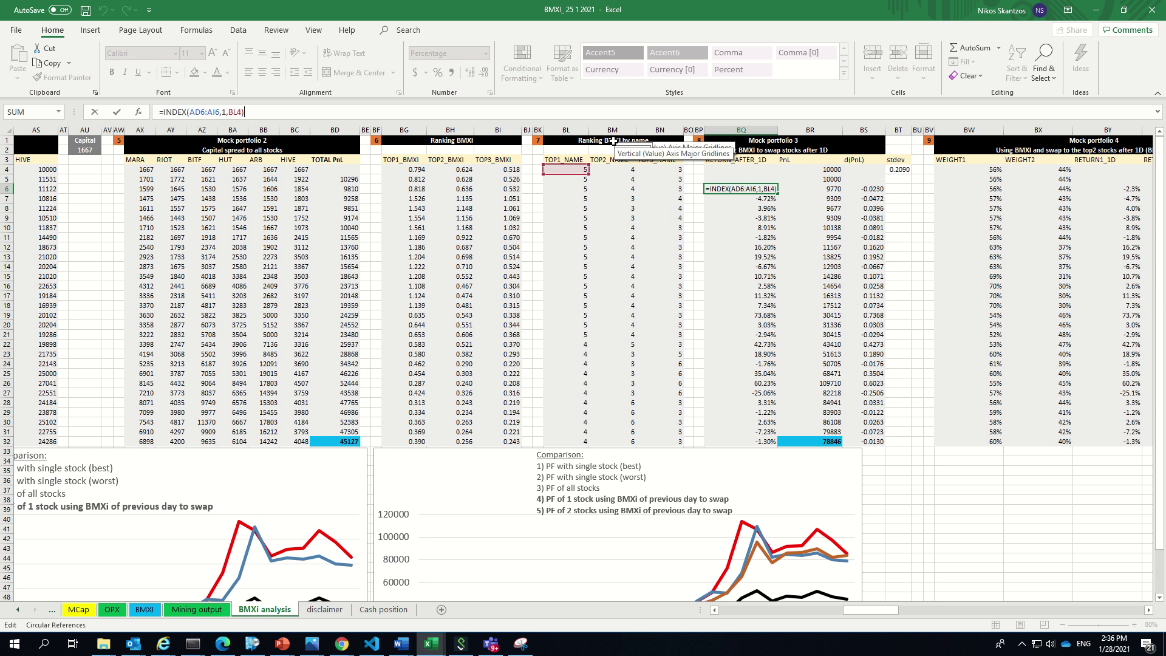
key("ctrl+Return")
left_click(573, 170)
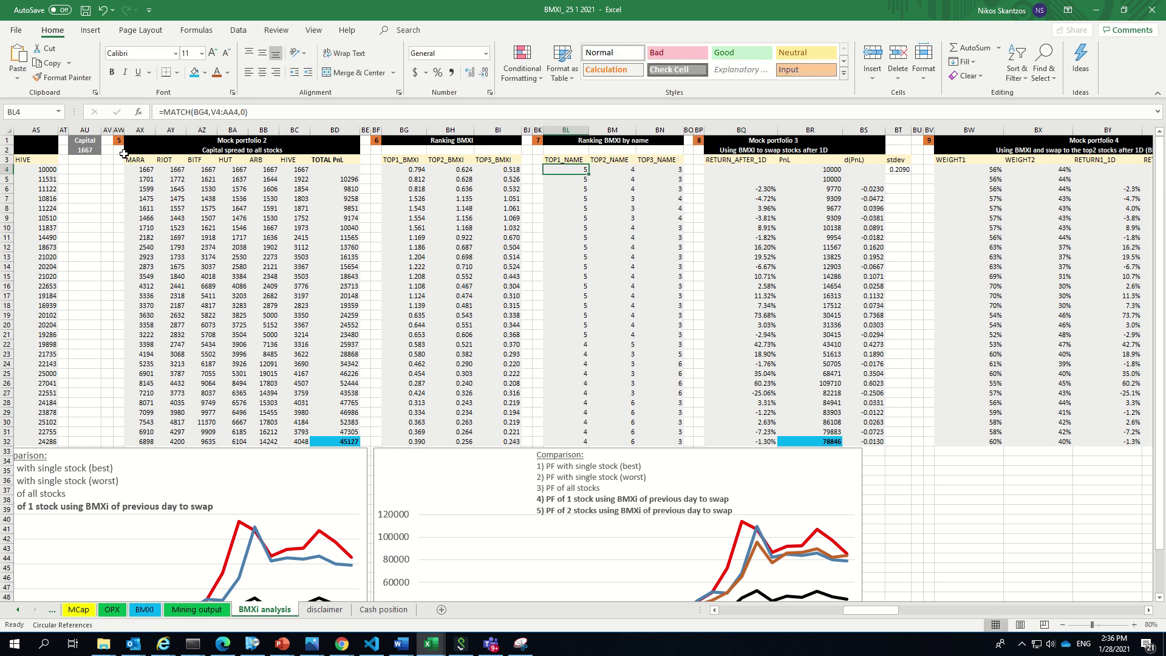
left_click(260, 159)
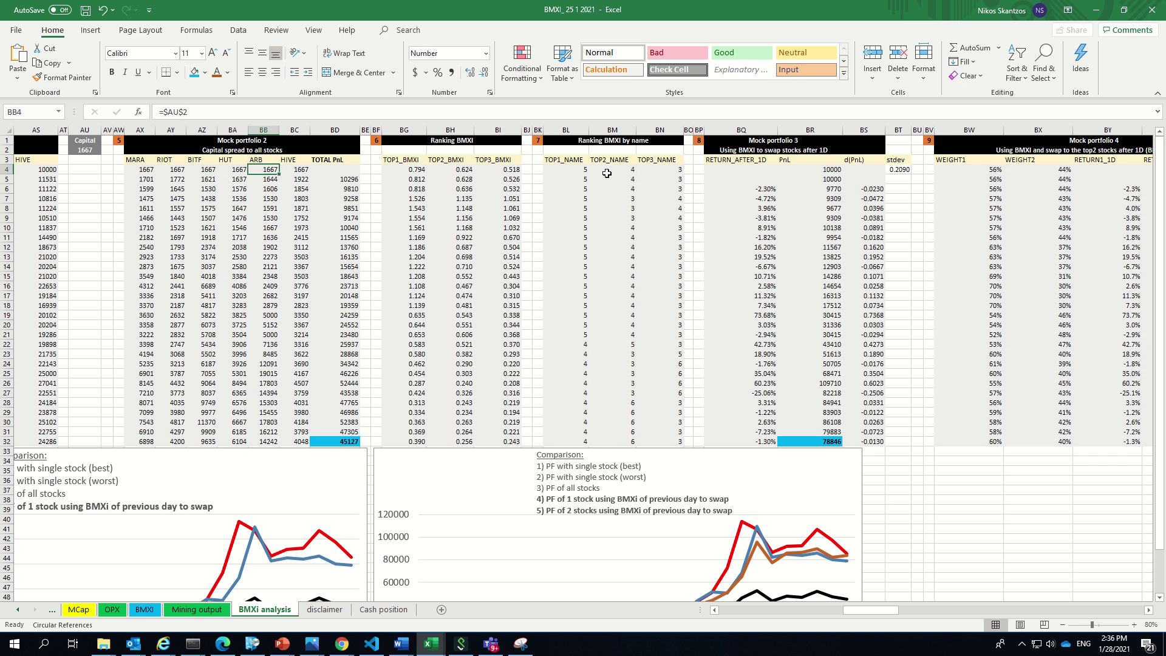
left_click(579, 169)
left_click(581, 177)
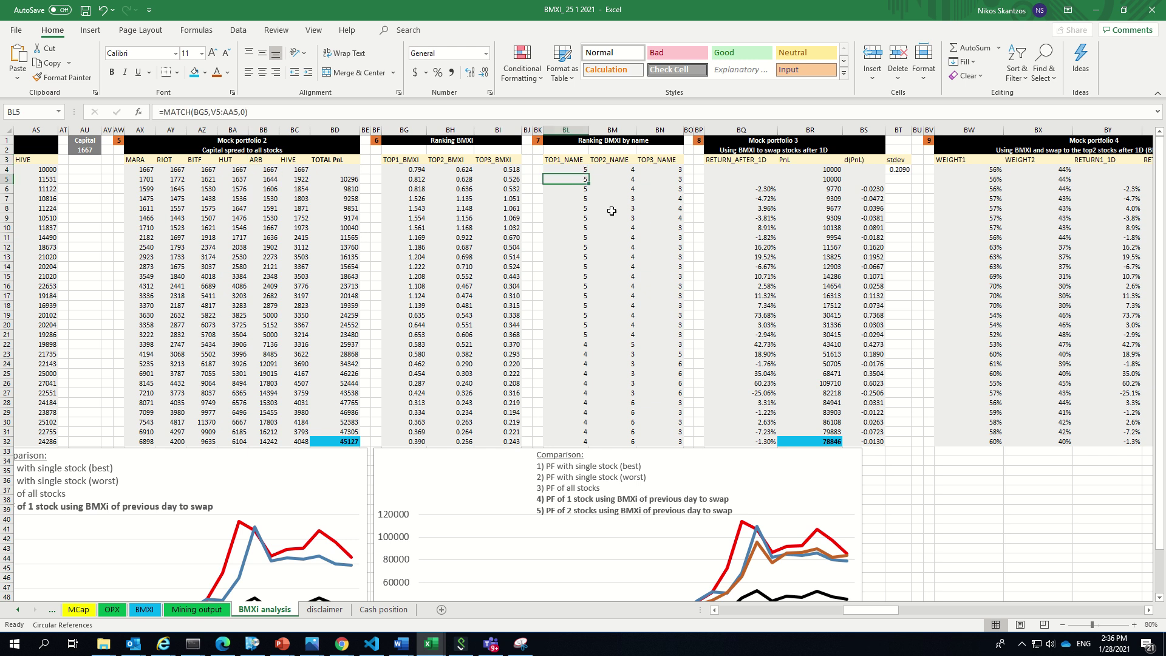
left_click(576, 170)
left_click(582, 180)
left_click(581, 189)
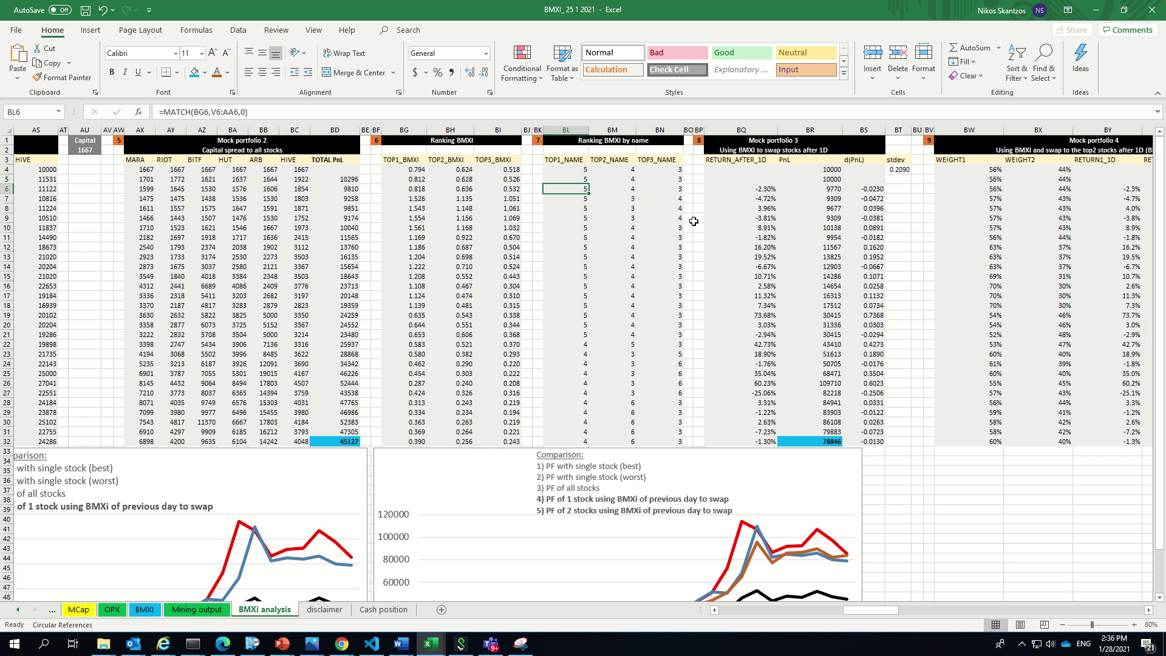
left_click(765, 188)
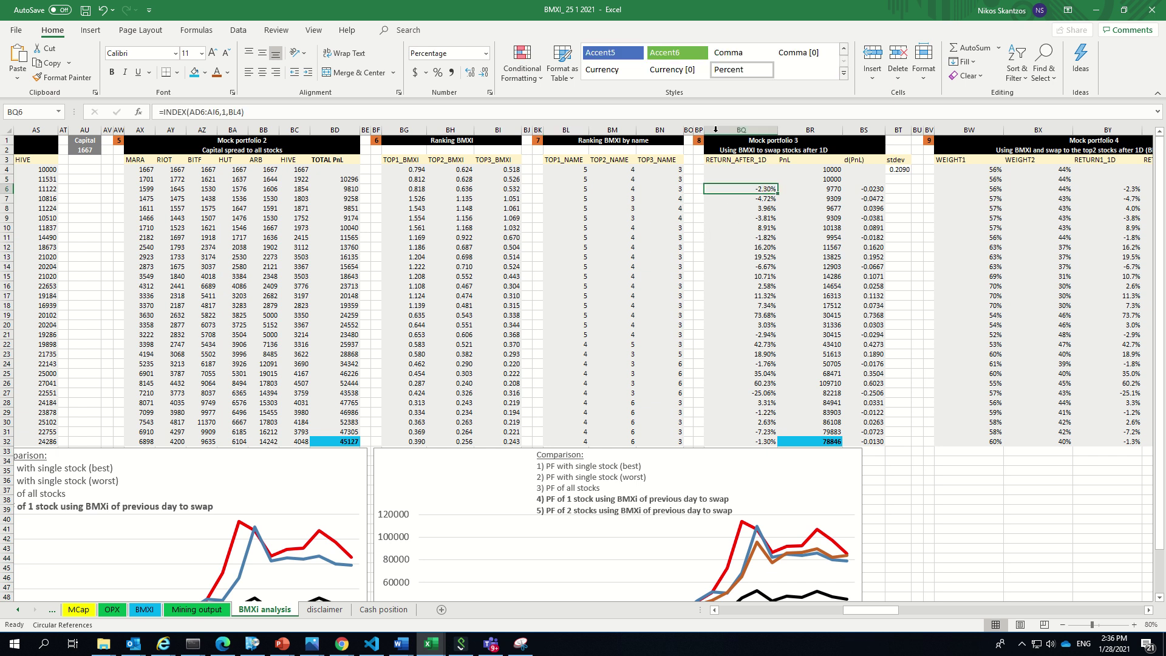
left_click(712, 113)
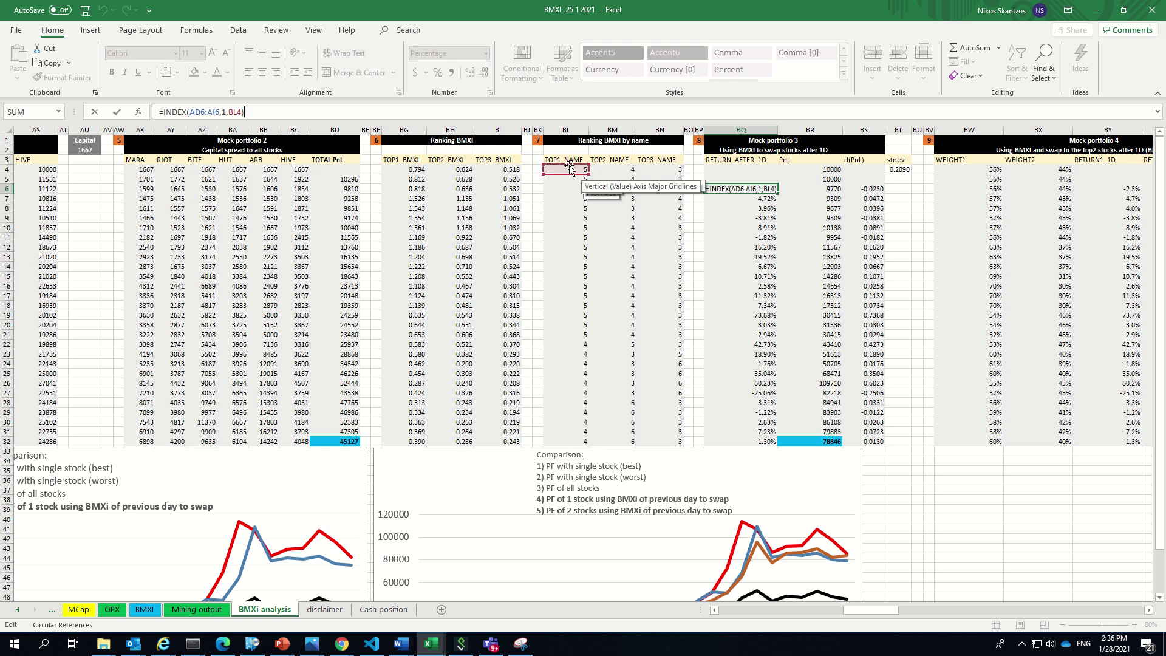
key("Escape")
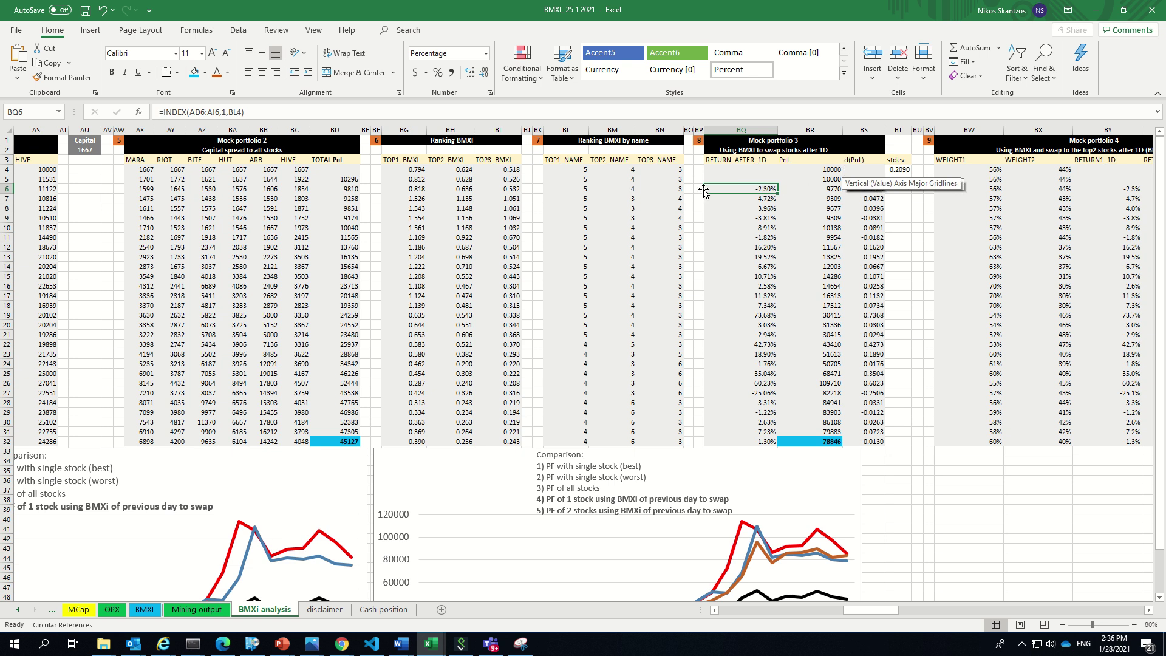
double_click(747, 189)
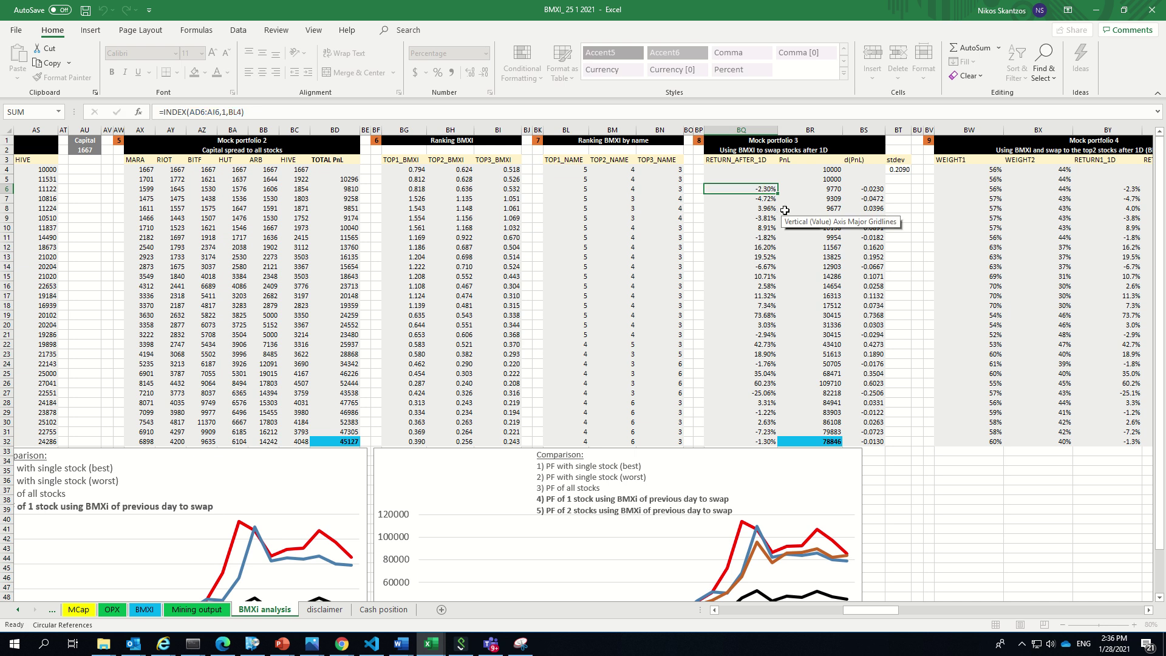
key("Escape")
left_click(832, 168)
key("Down")
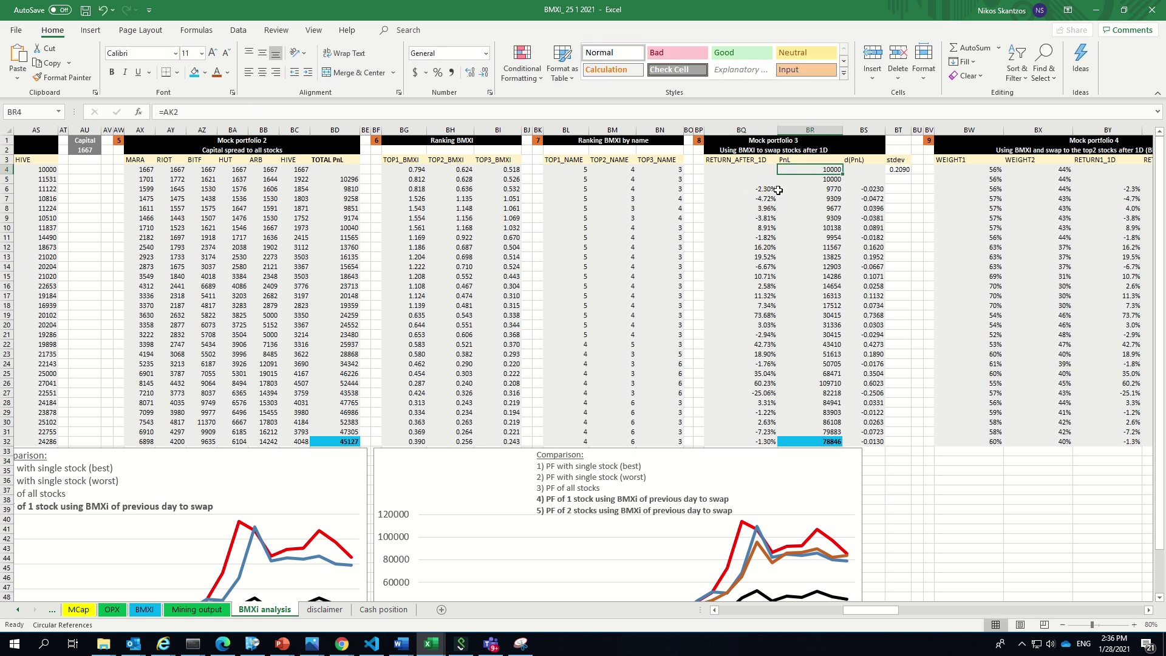
left_click(742, 190)
left_click(733, 108)
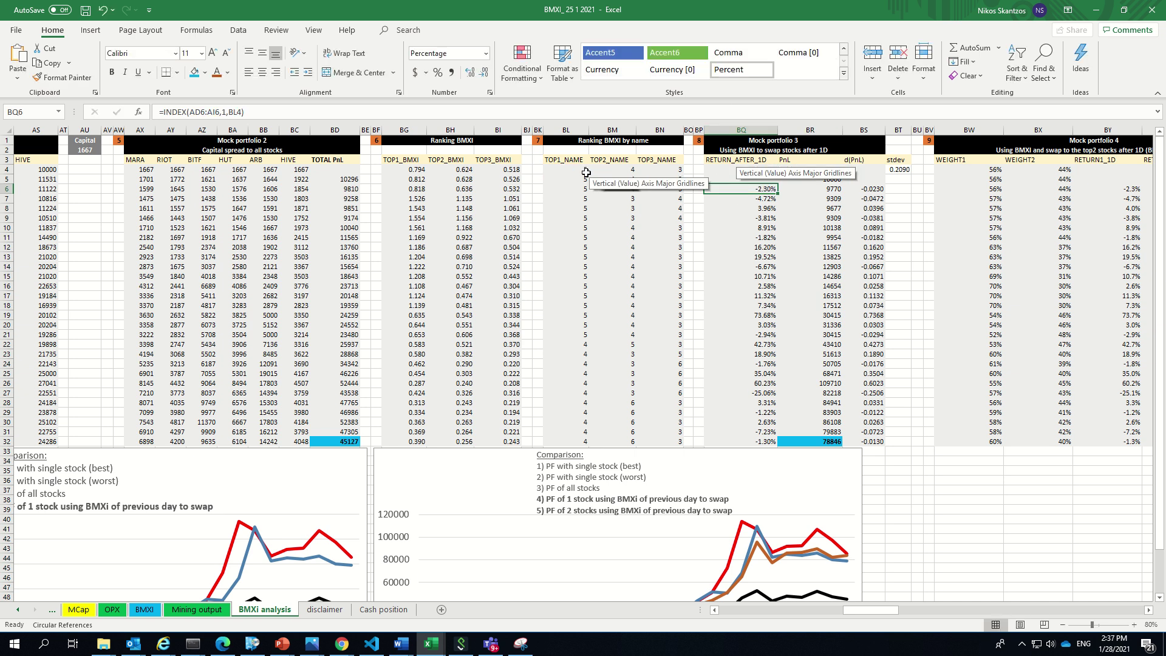
key("ctrl+[")
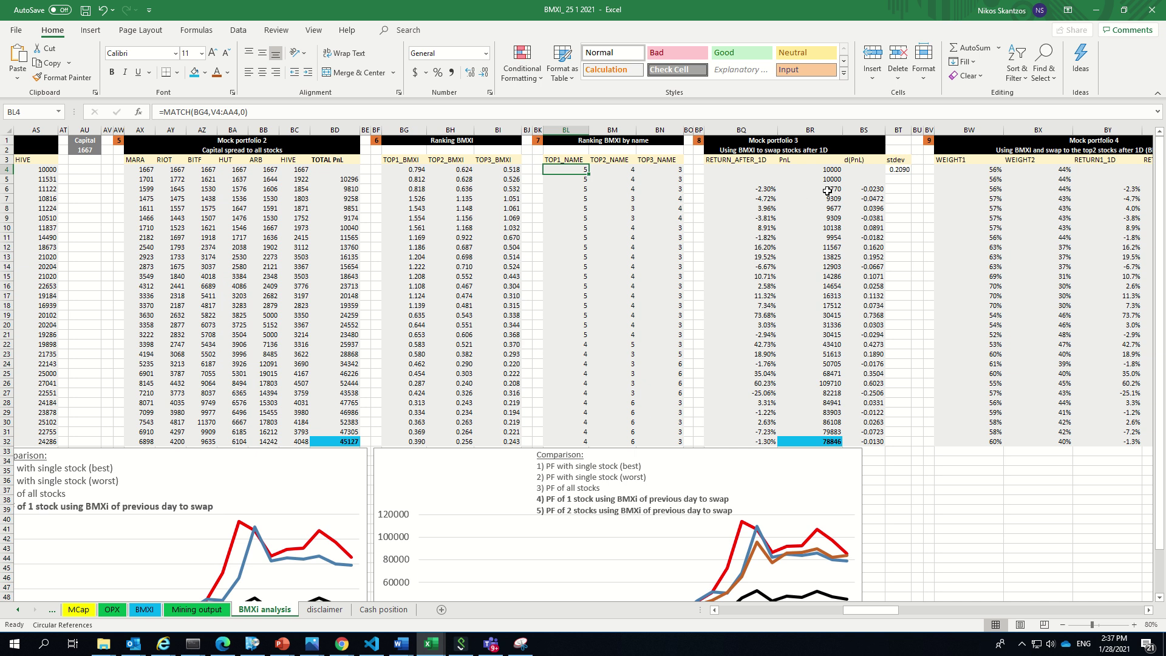
left_click_drag(830, 169, 827, 228)
left_click_drag(826, 302, 828, 442)
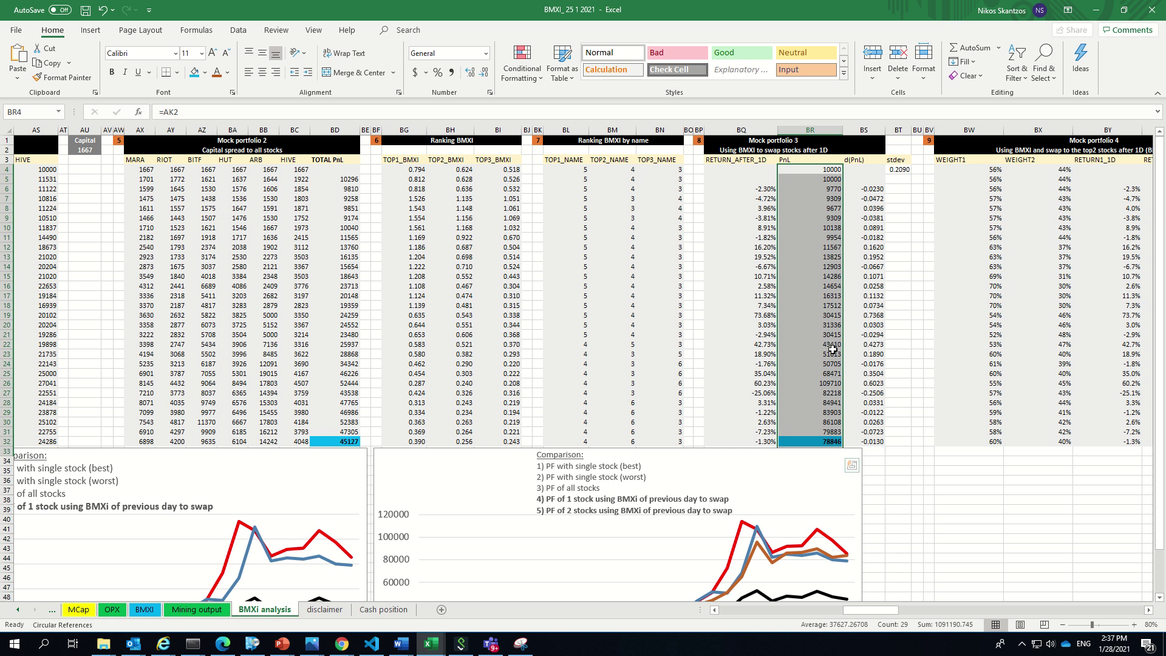
left_click(821, 441)
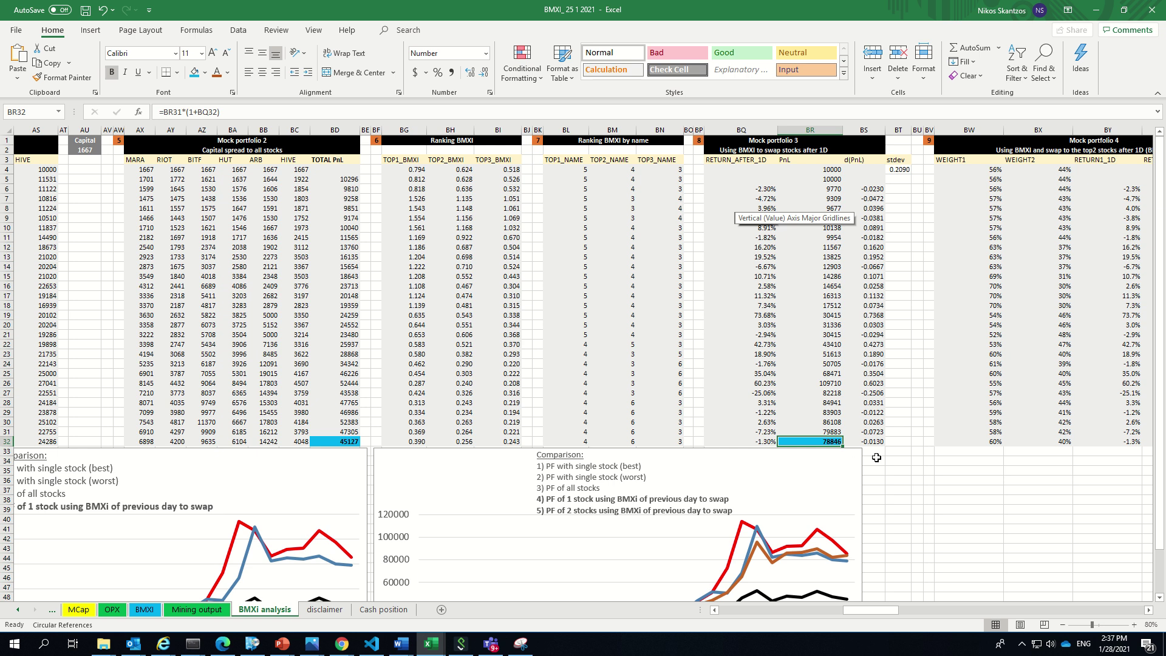
scroll(865, 439, "down", 4)
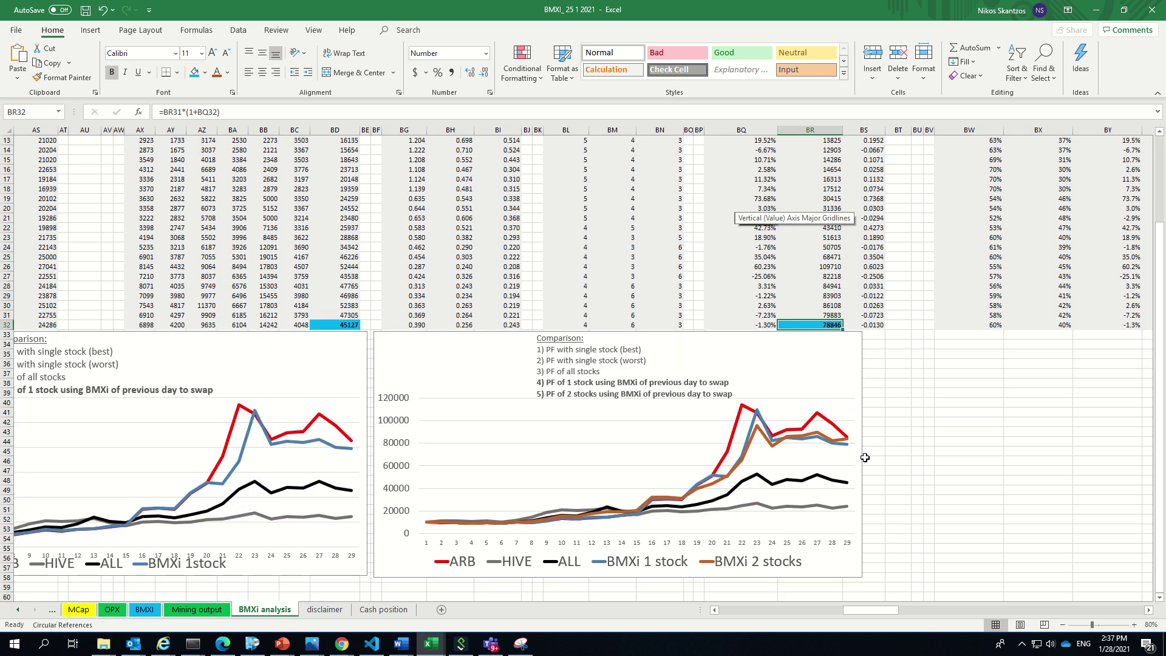
left_click_drag(880, 607, 835, 613)
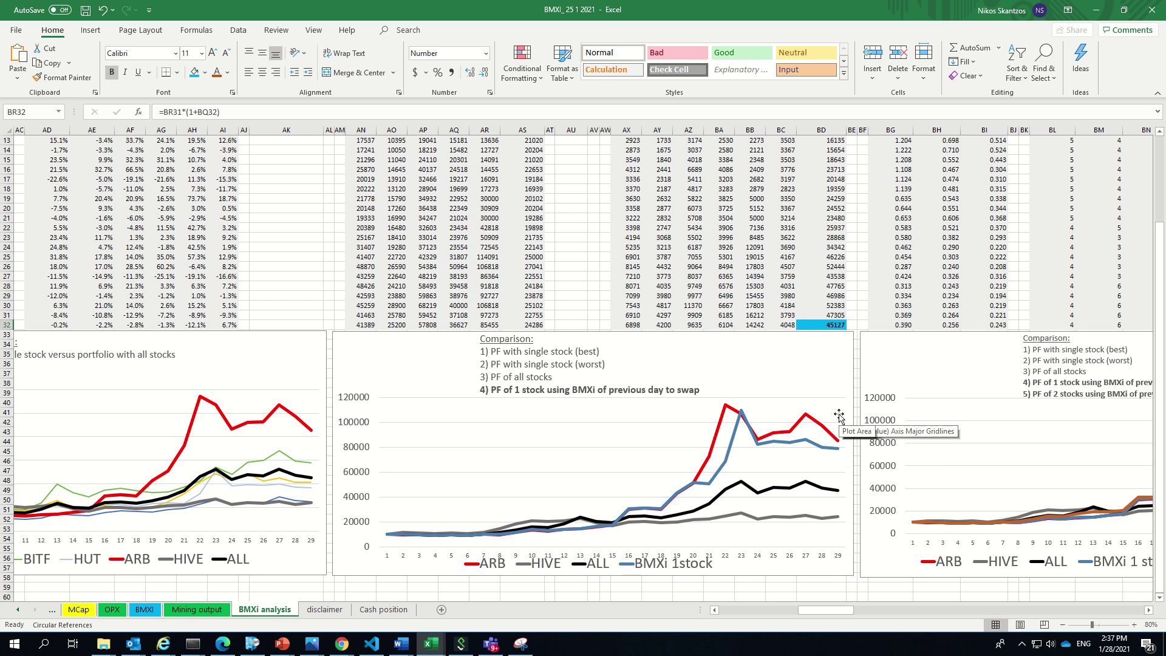
scroll(841, 411, "up", 1)
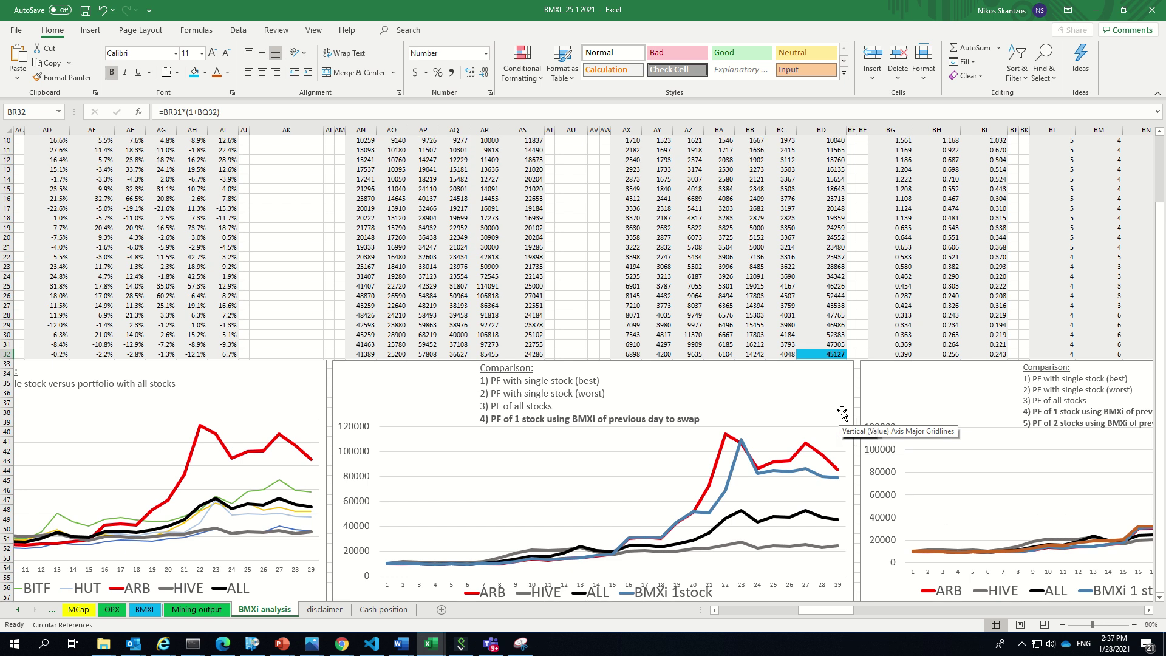
scroll(841, 411, "up", 3)
left_click_drag(824, 611, 887, 610)
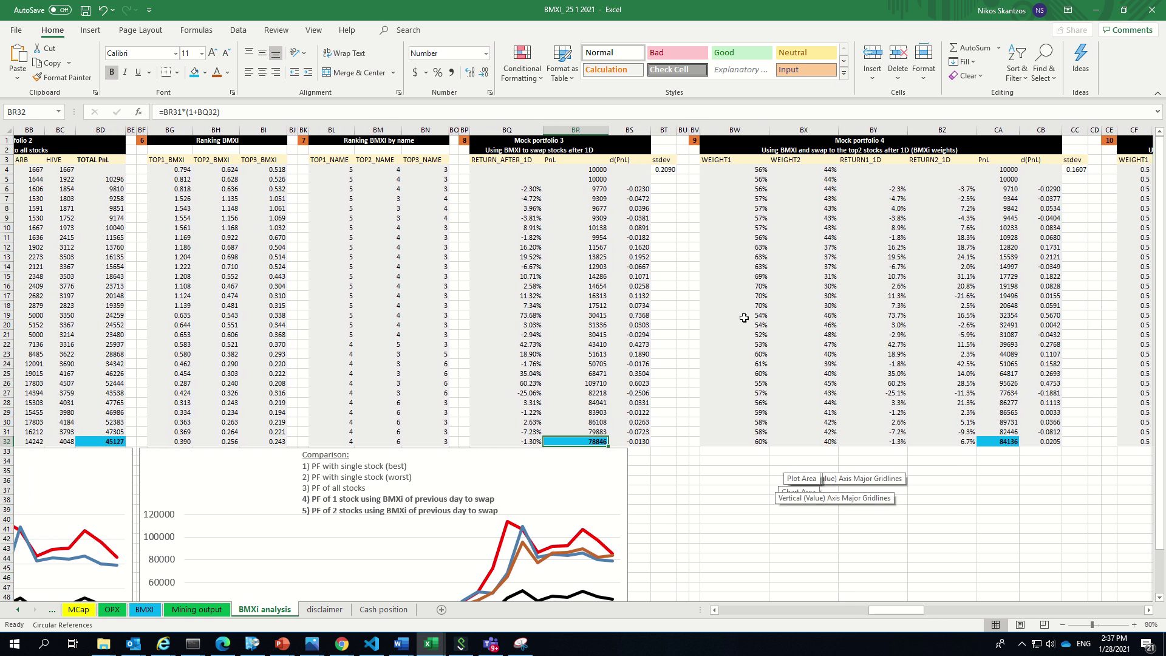
left_click(734, 170)
left_click(531, 187)
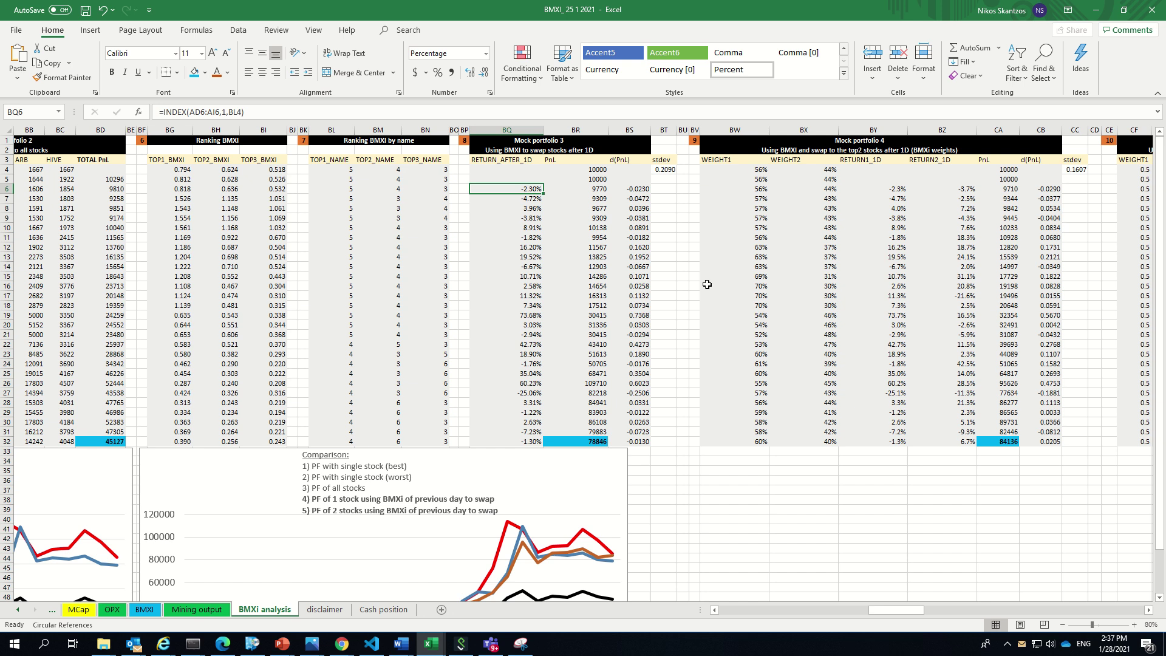
left_click(720, 159)
left_click(746, 172)
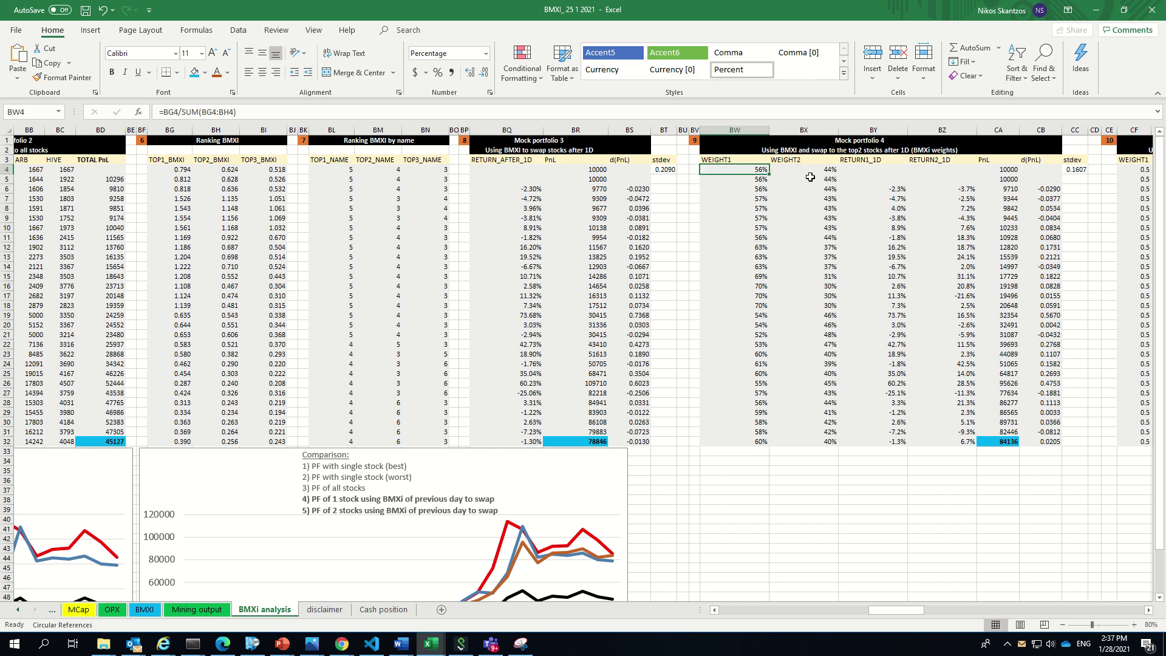
left_click(810, 170)
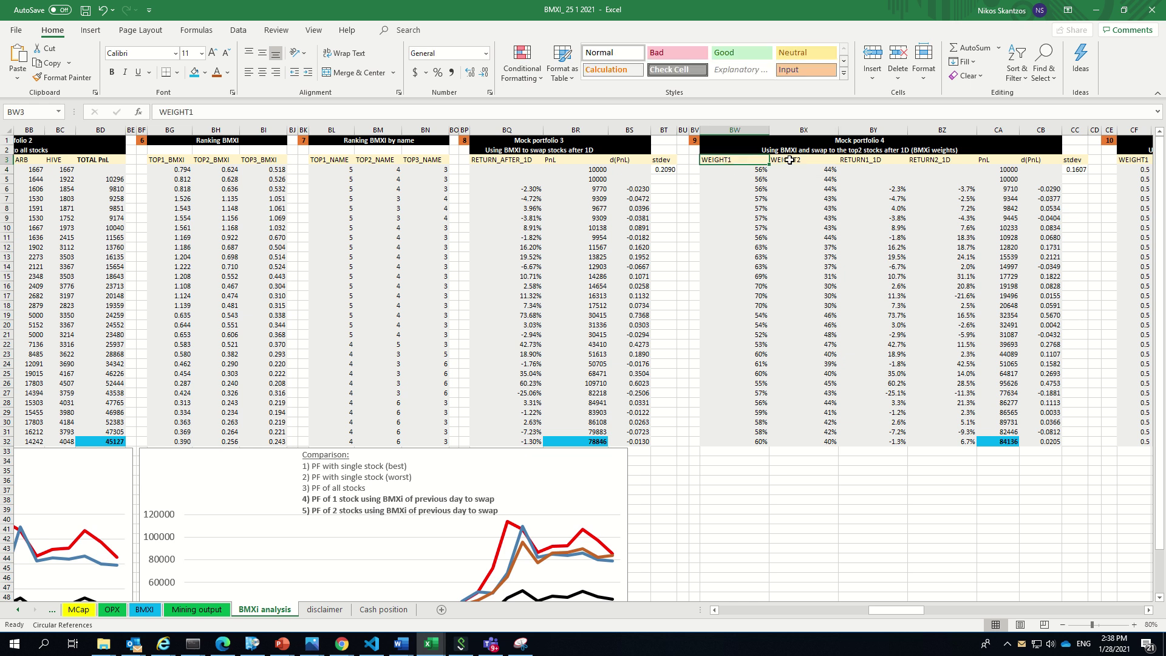
left_click(750, 171)
left_click(814, 173)
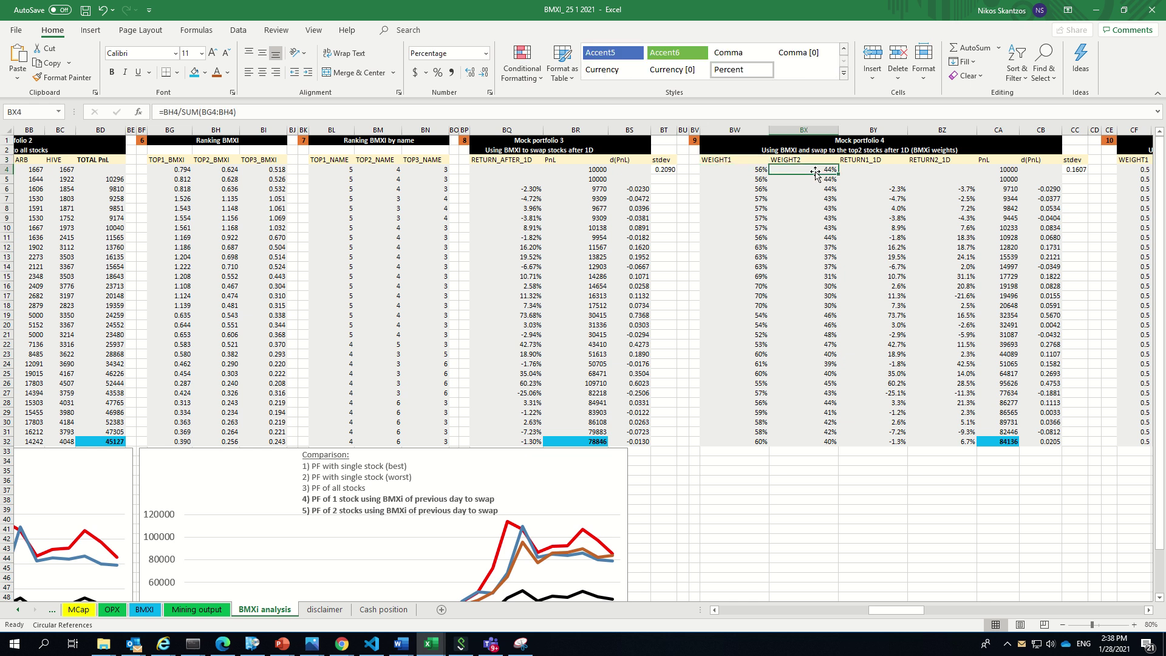
left_click(876, 190)
key("Right")
key("Down")
key("Left")
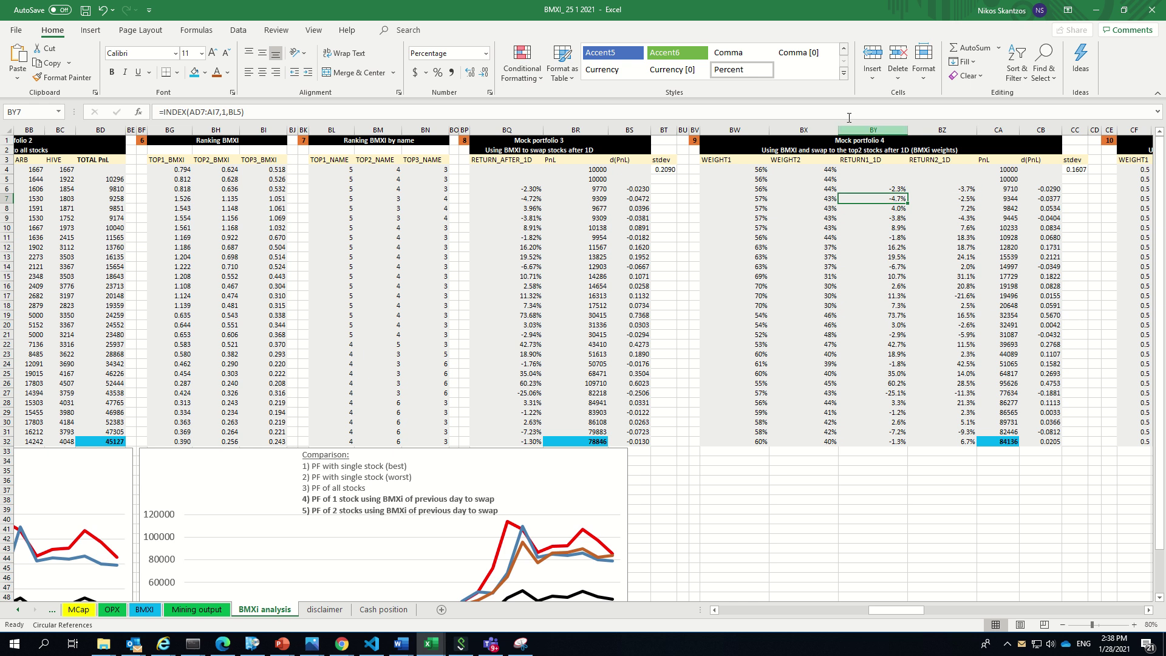
key("F2")
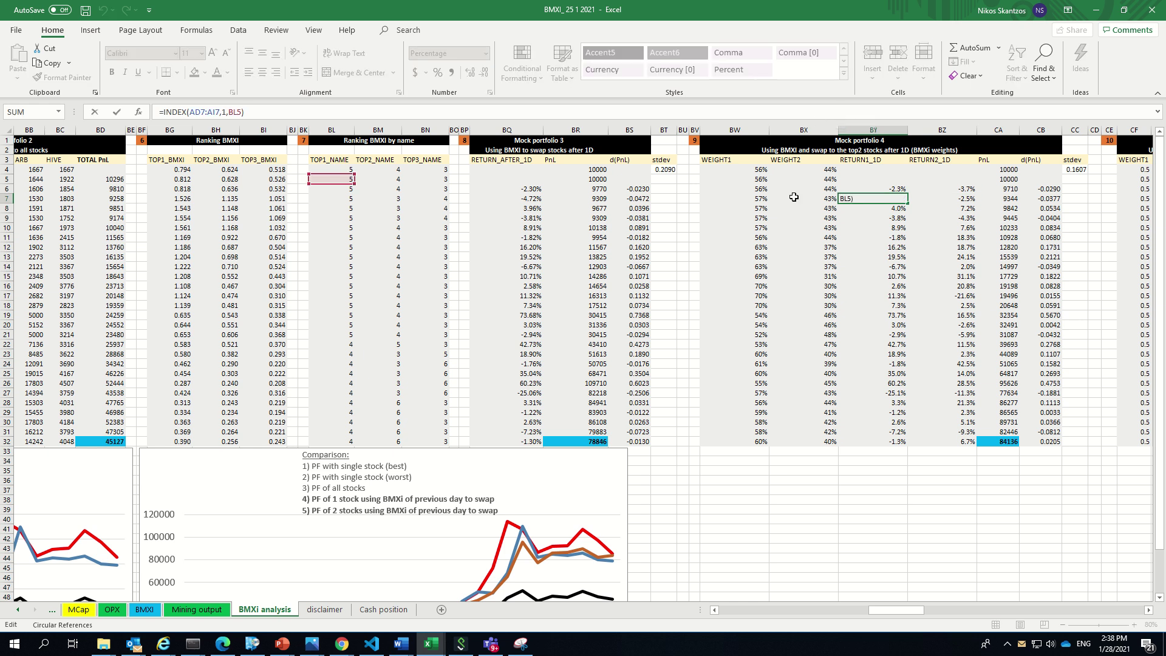
left_click(958, 199)
double_click(958, 199)
left_click(782, 194)
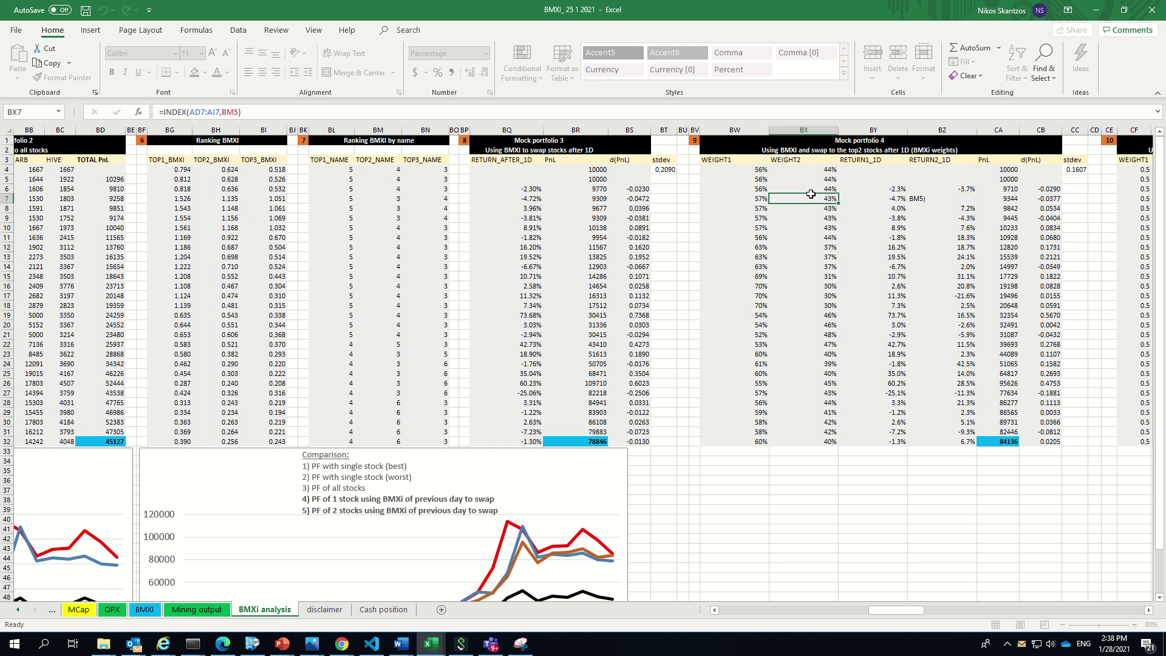
key("Escape")
key("Left")
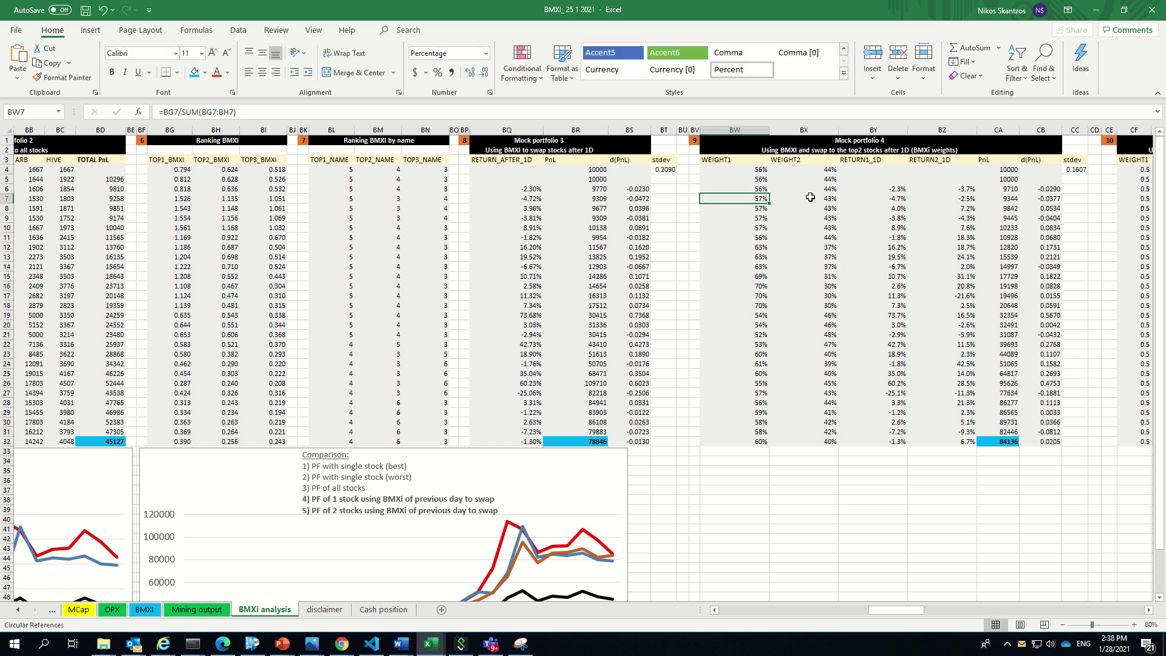
key("F2")
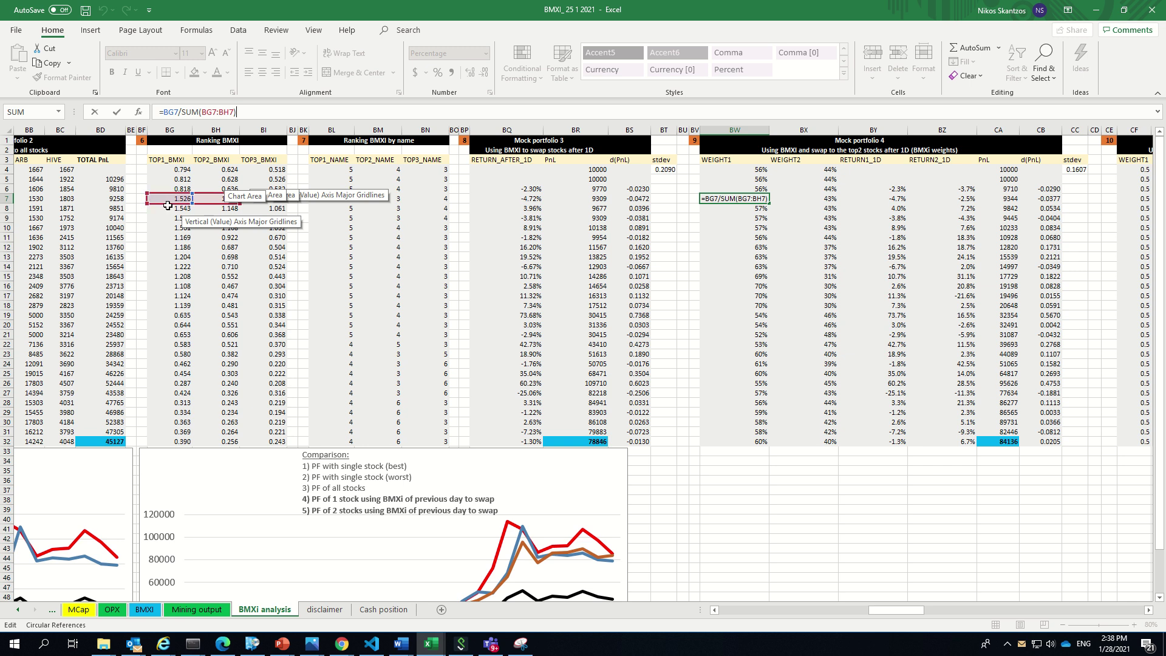
key("ctrl+Return")
key("shift+Right")
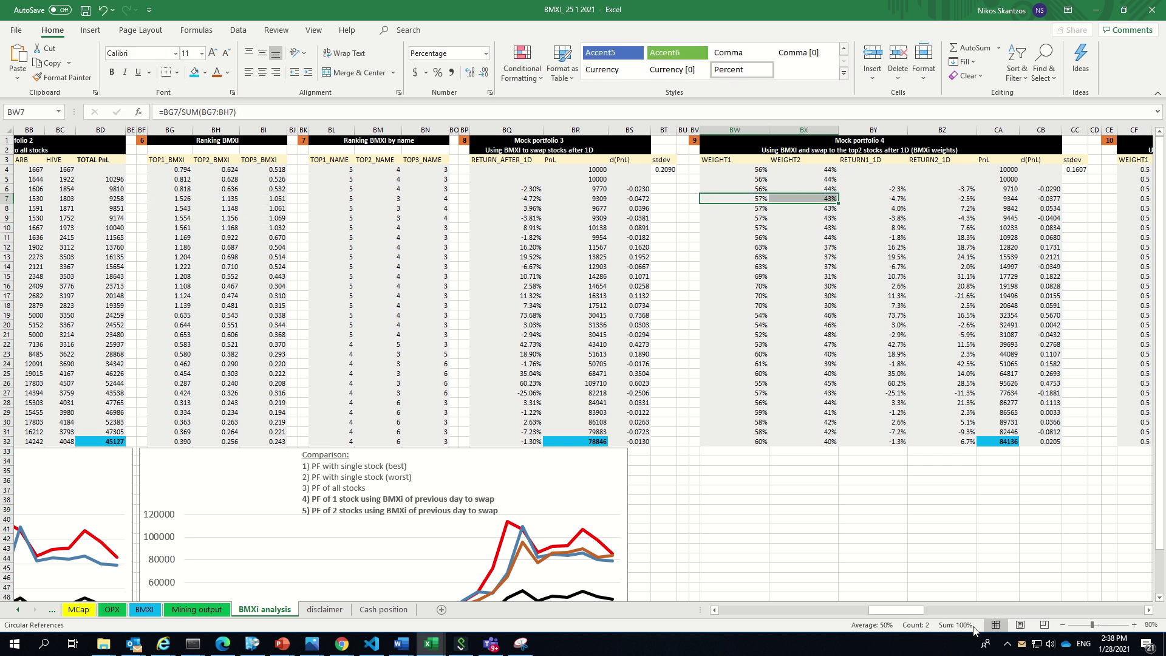
left_click(747, 296)
key("shift+Right")
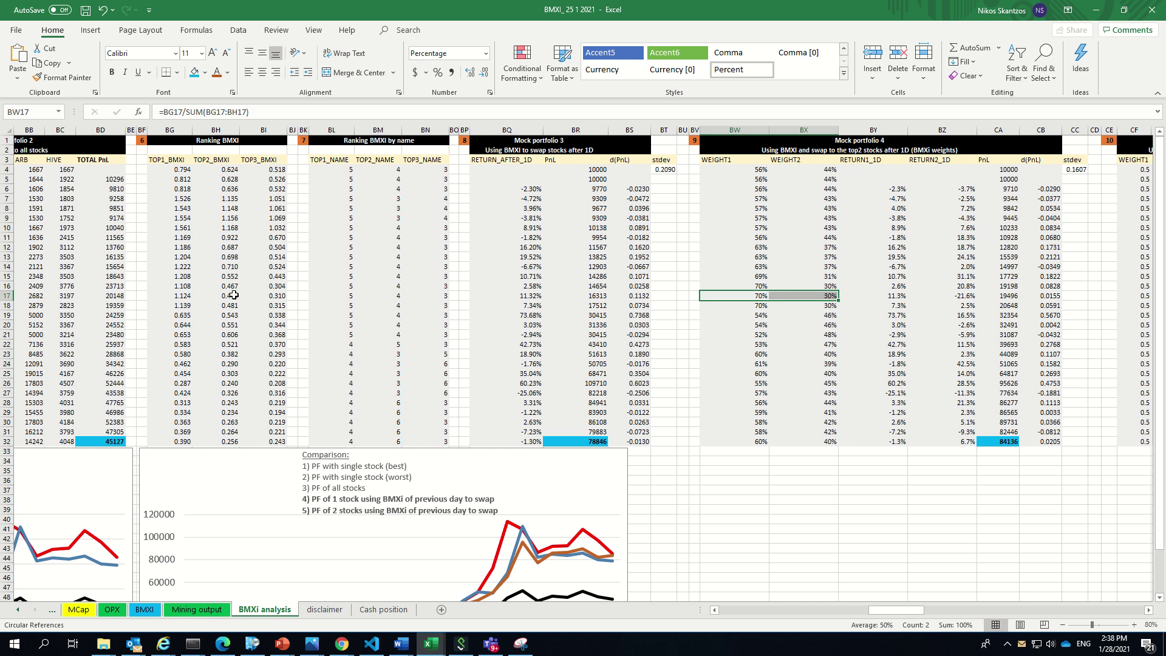
left_click(172, 295)
key("shift+Right")
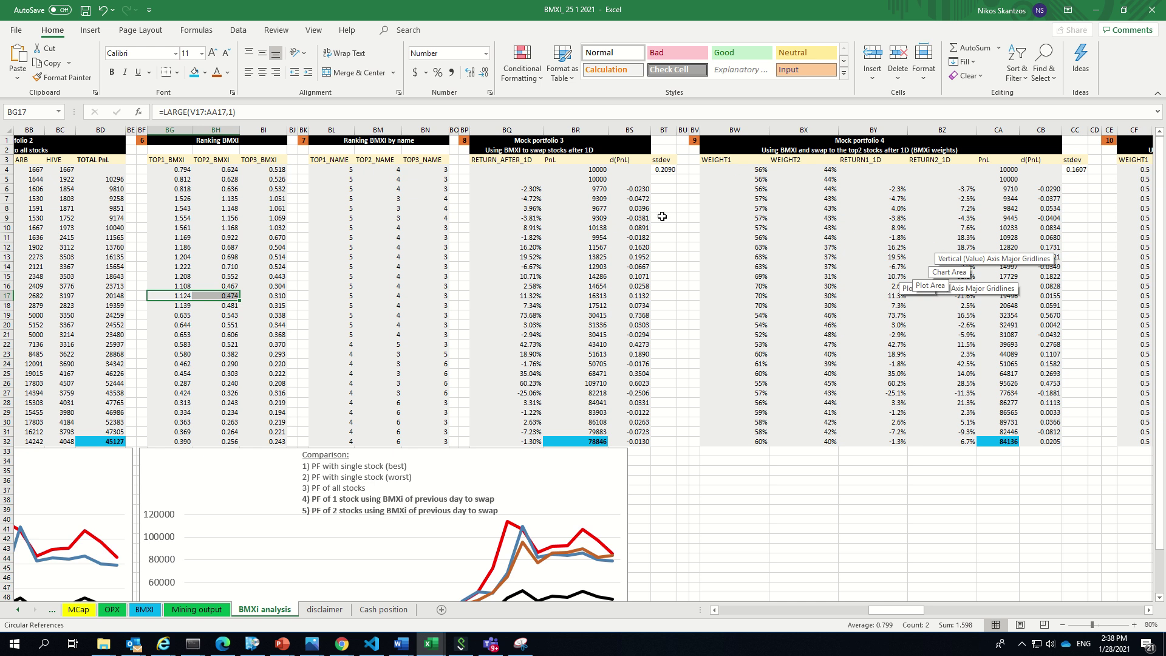
left_click(732, 168)
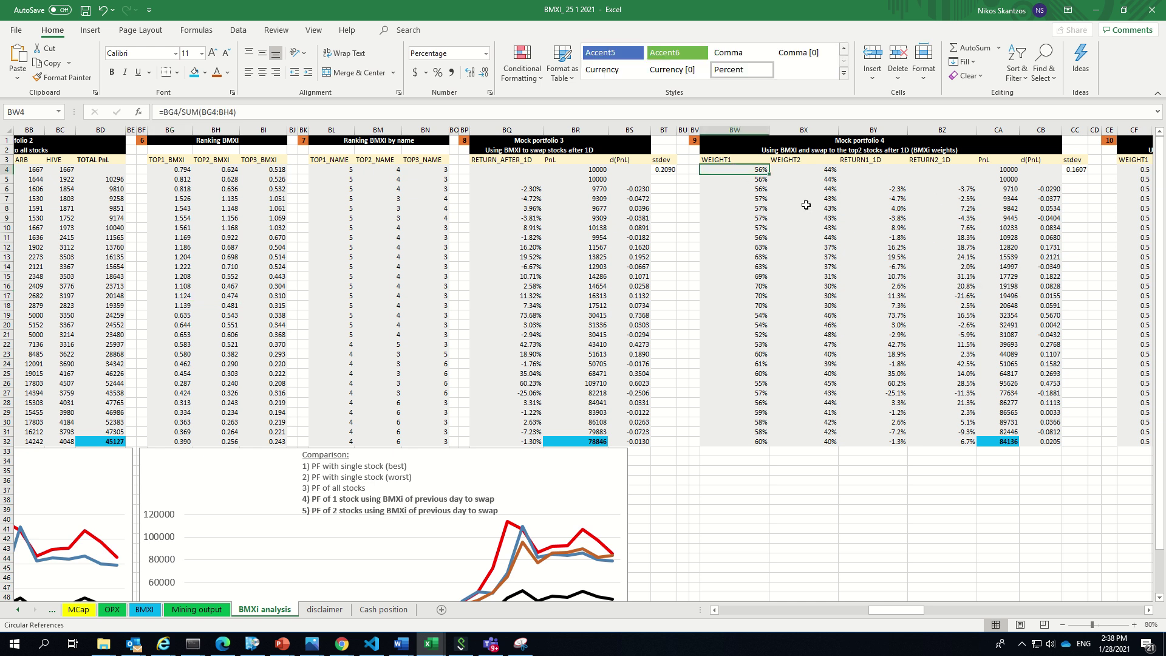
left_click(1014, 172)
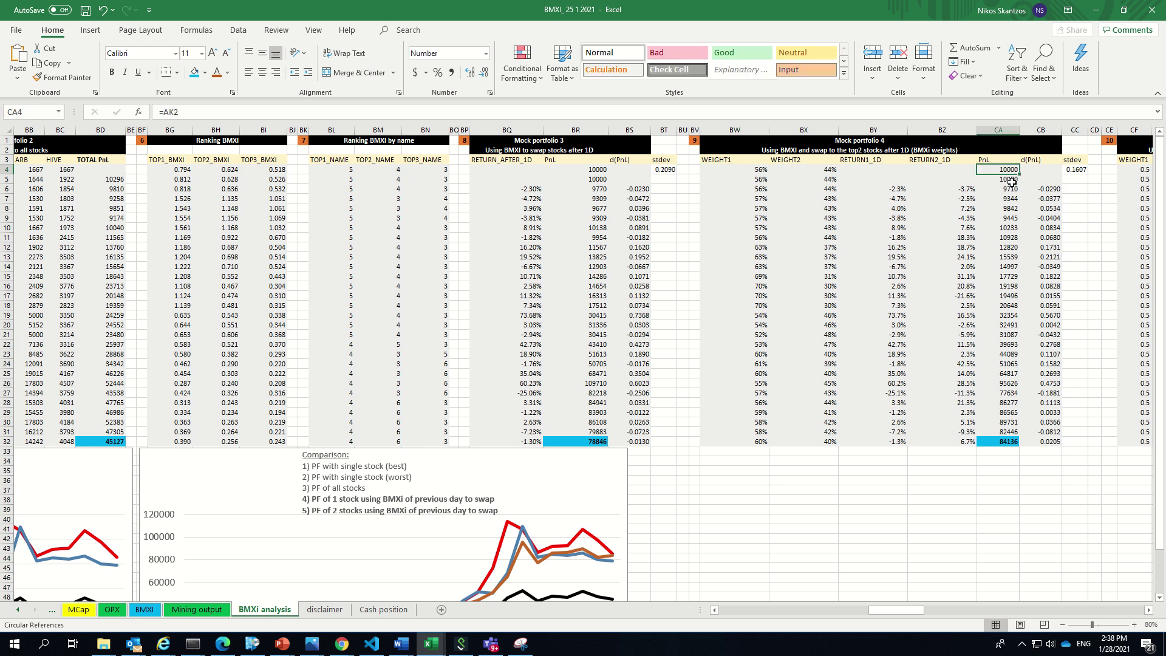
left_click(998, 441)
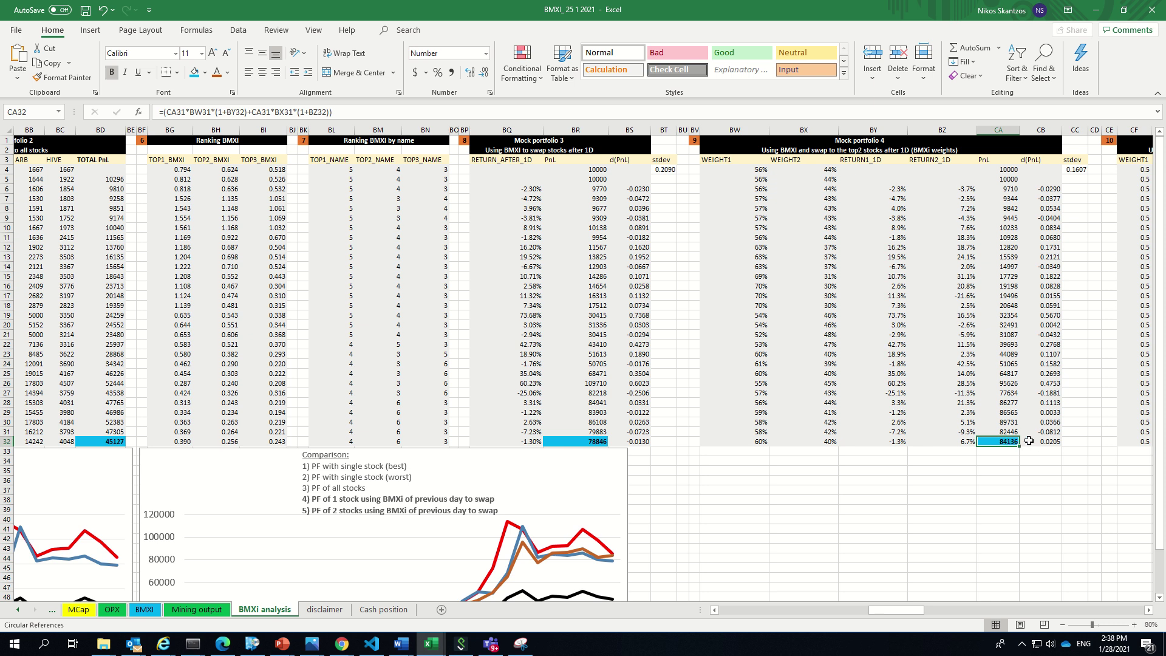
scroll(927, 451, "down", 4)
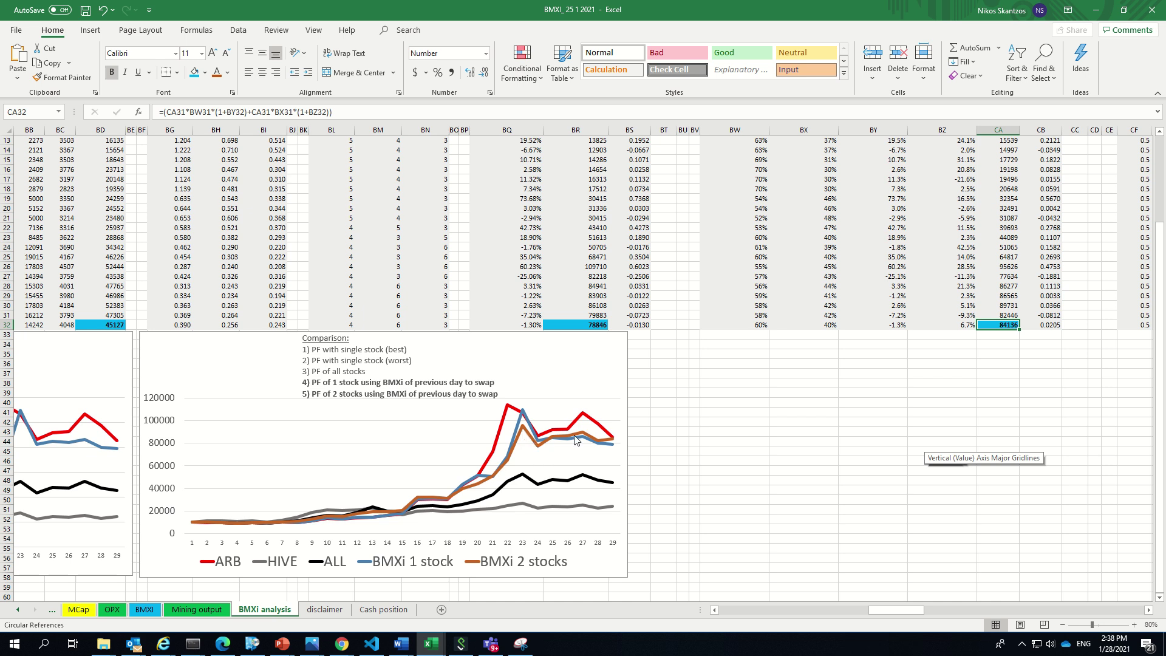
mouse_move(613, 444)
key("Left")
key("Down")
key("Down")
key("Down")
key("Down")
left_click(1015, 324)
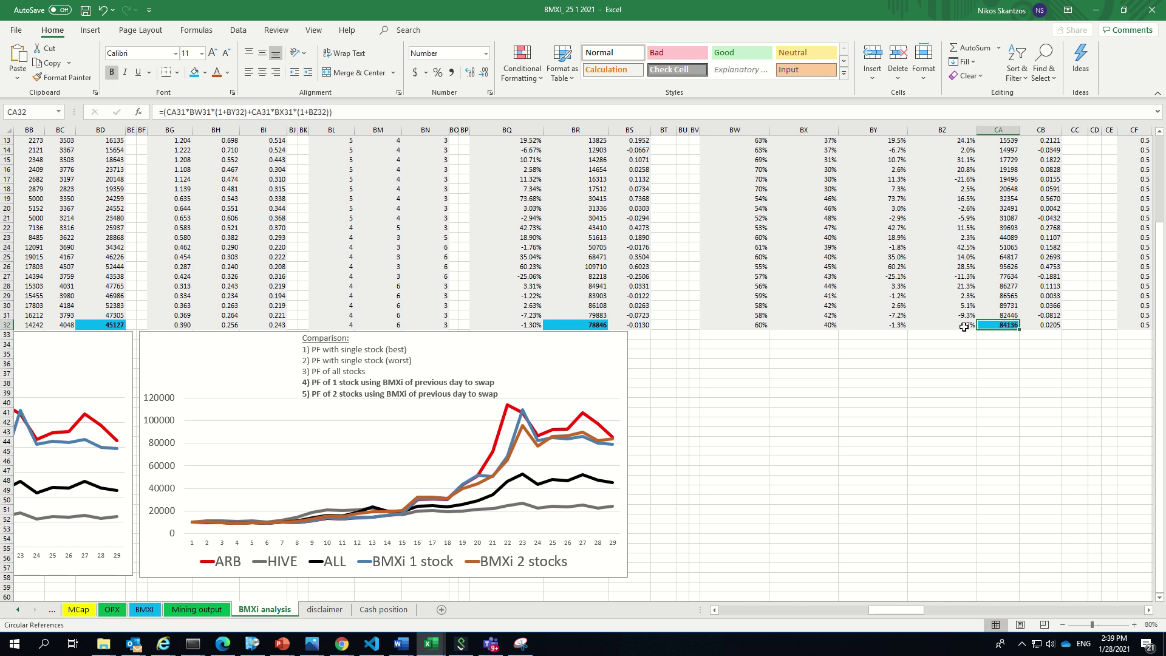
left_click(592, 326)
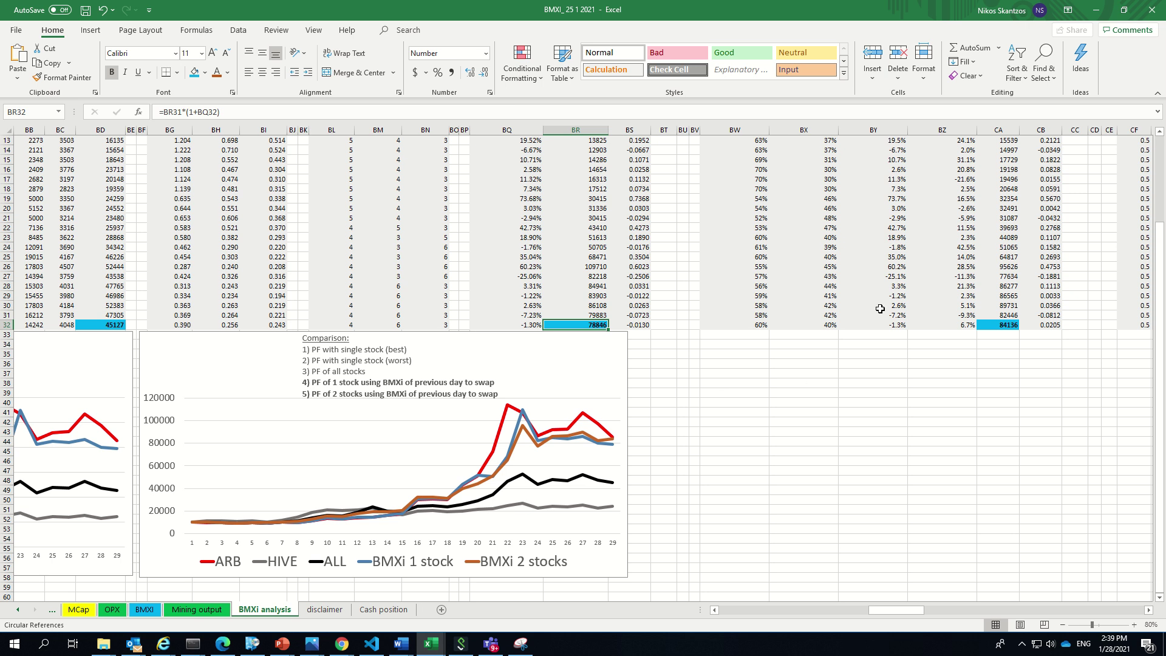
scroll(842, 258, "up", 4)
Inspect how Mock portfolio 4's WEIGHT2 share is computed.
left_click(813, 170)
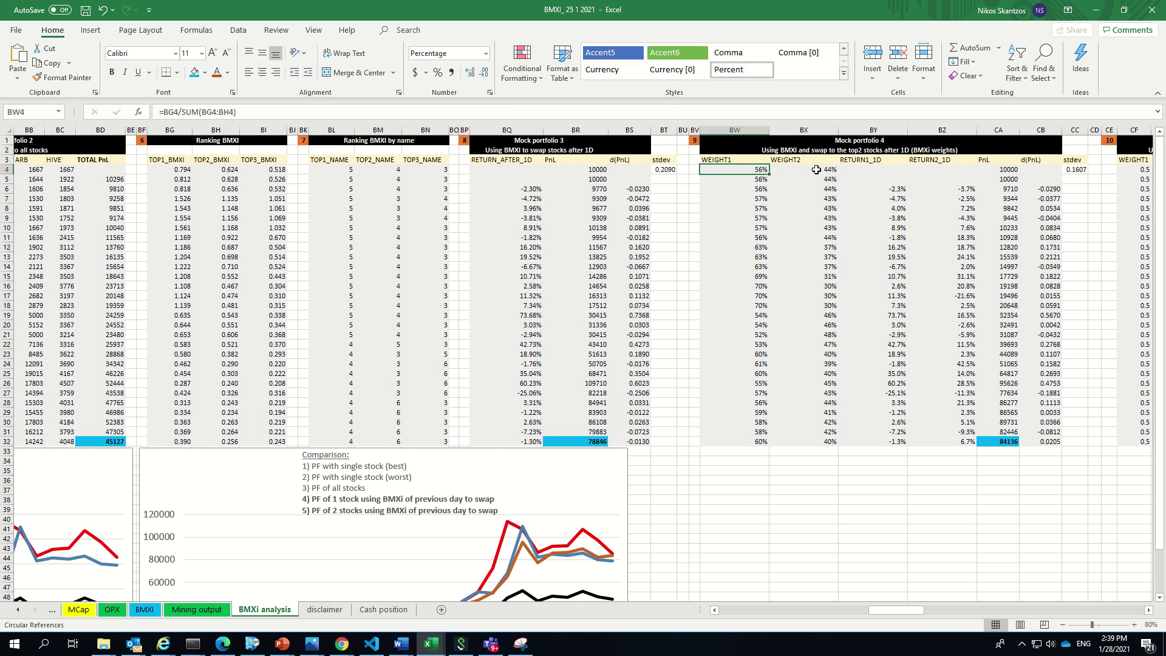
scroll(772, 305, "down", 2)
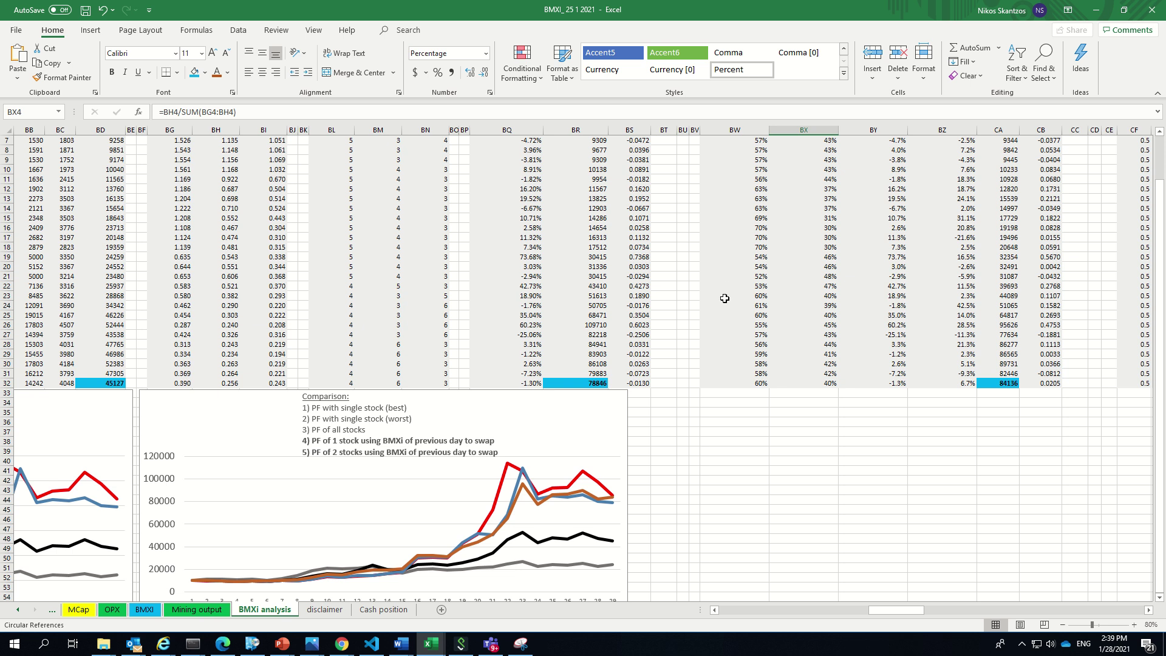
scroll(720, 302, "up", 2)
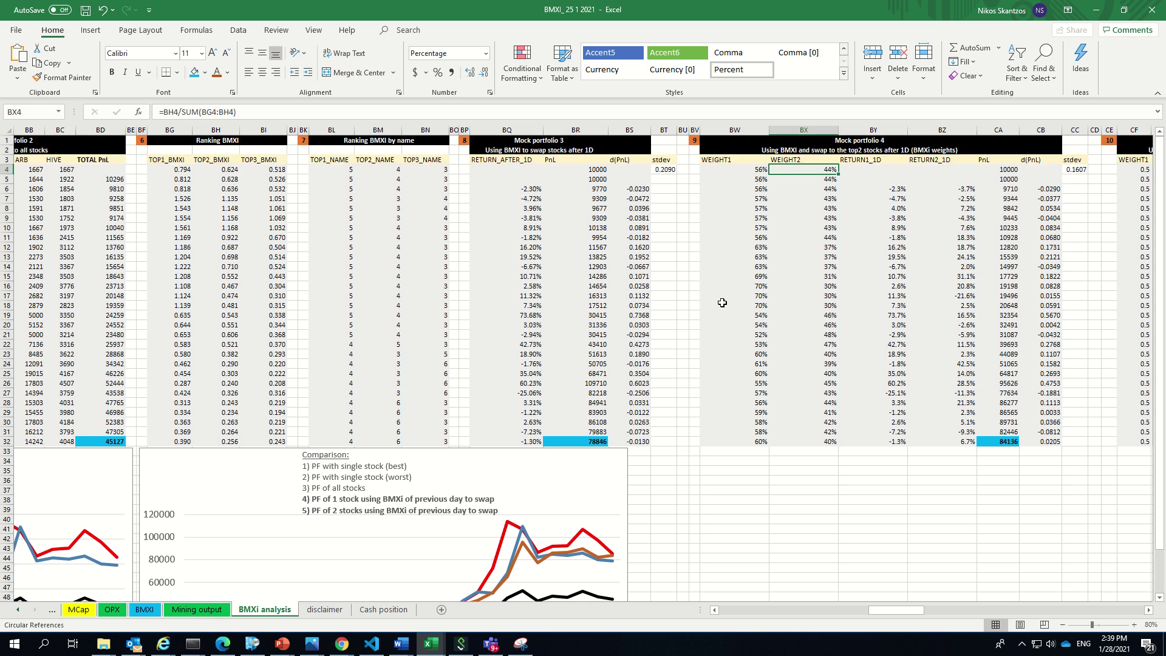
scroll(722, 303, "down", 2)
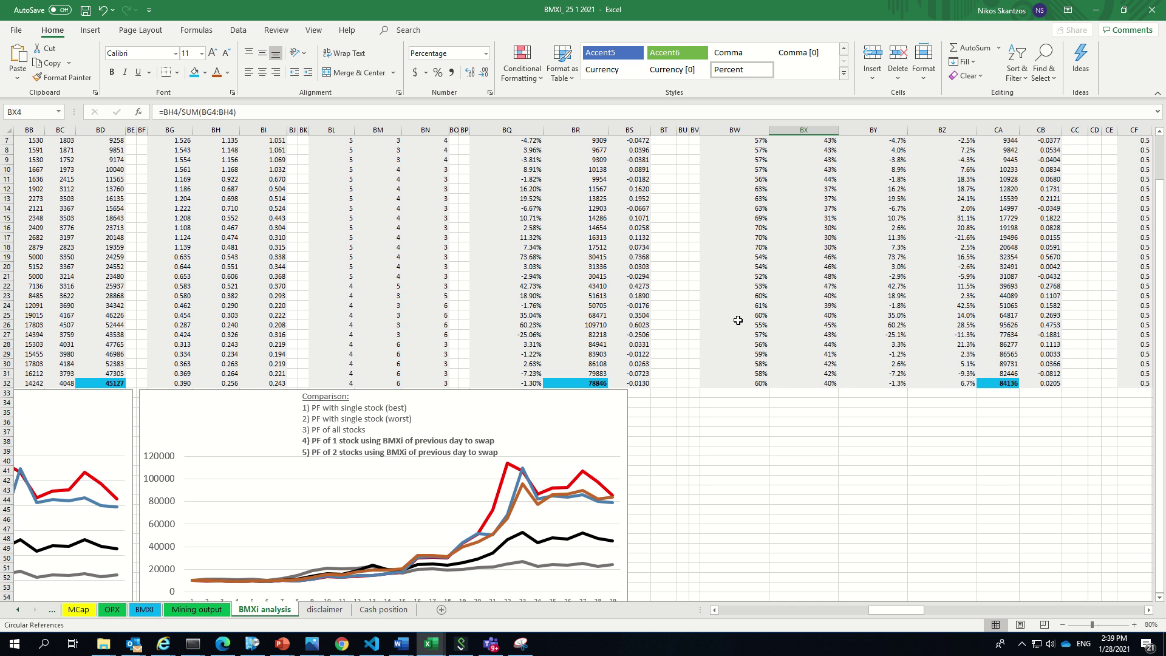
scroll(821, 354, "up", 2)
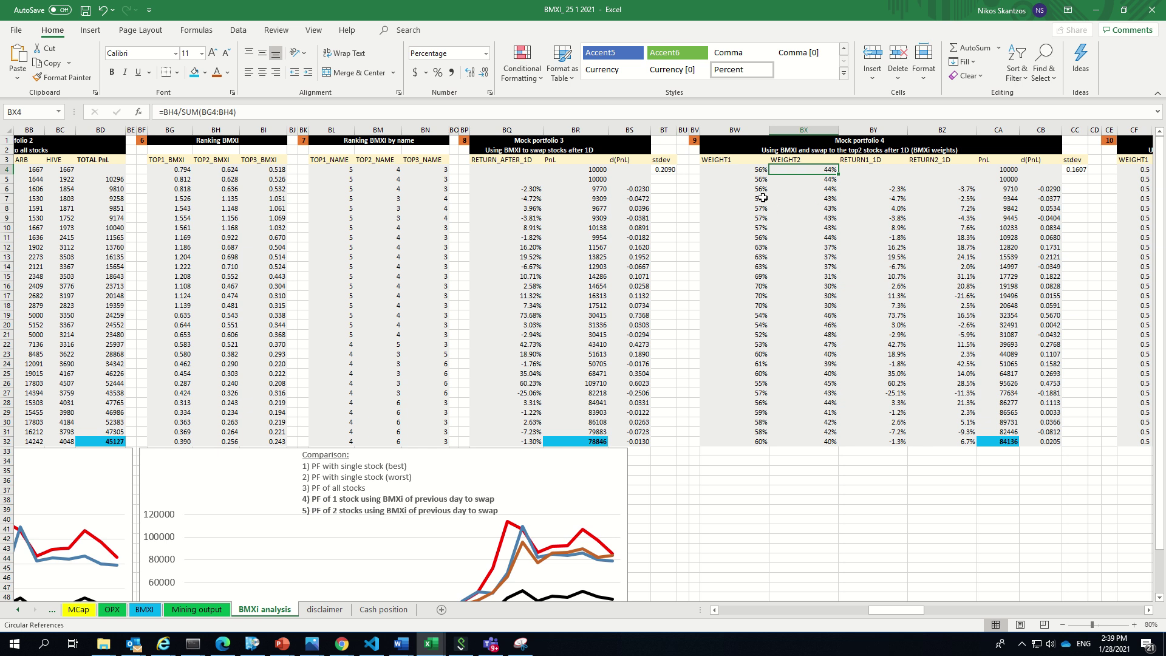
Check the row 12 weight formulas and compare portfolios 3 and 4 final PnL, scrolling to Mock portfolio 5.
left_click(738, 250)
left_click(805, 247)
left_click(592, 442)
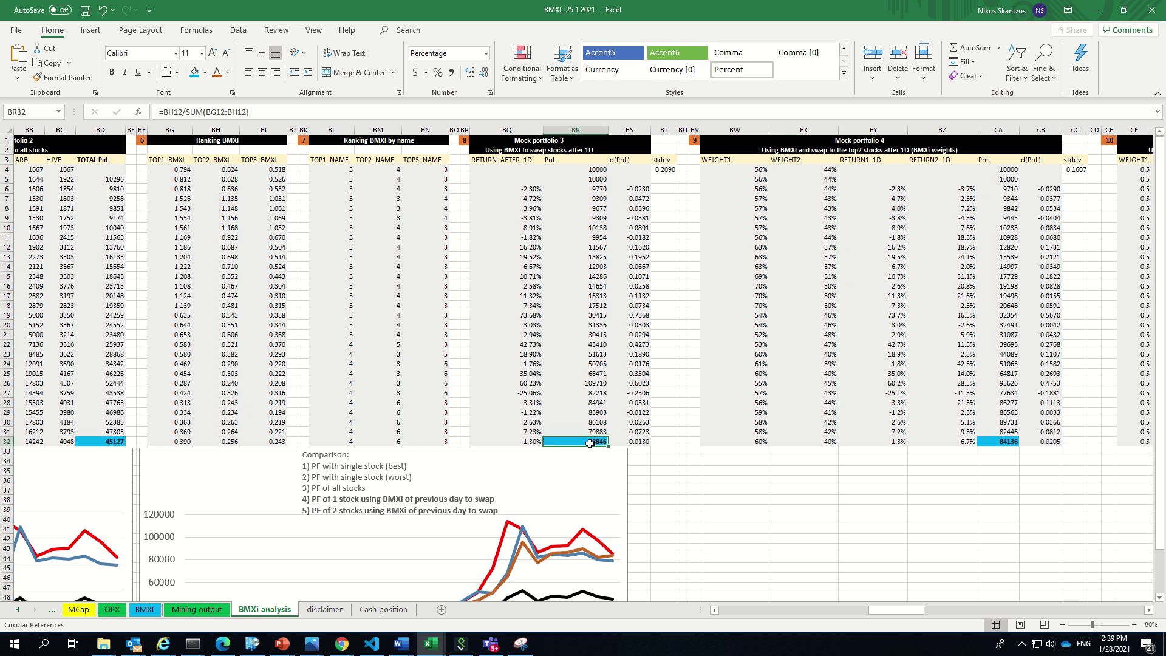
left_click(1001, 441)
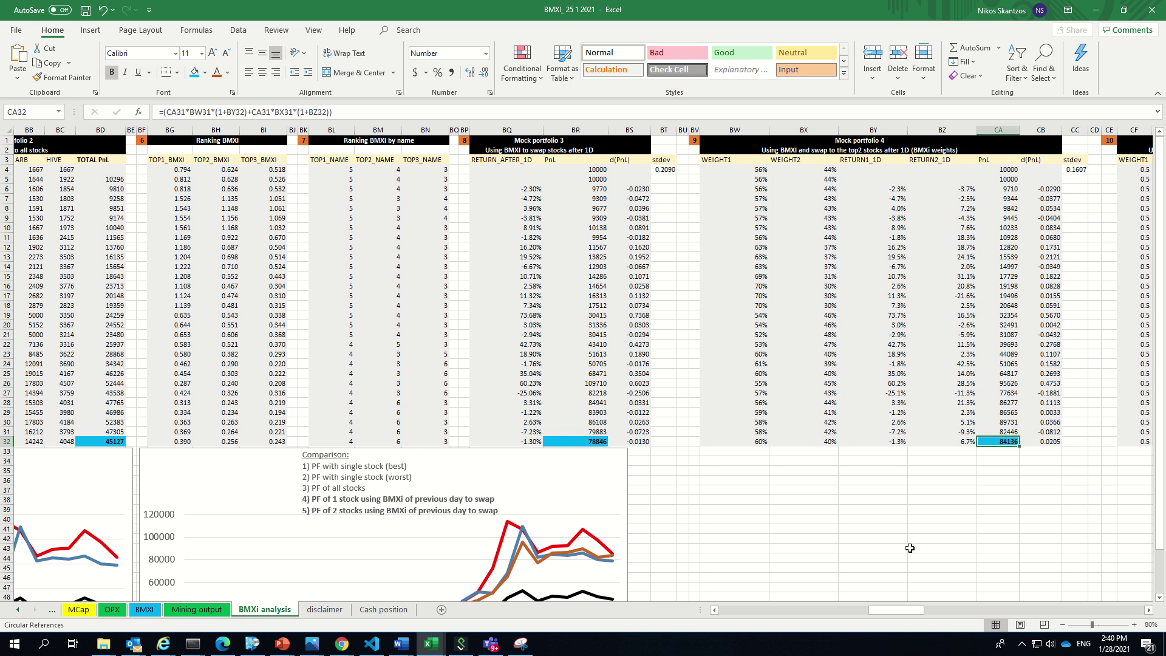
left_click_drag(908, 614, 951, 614)
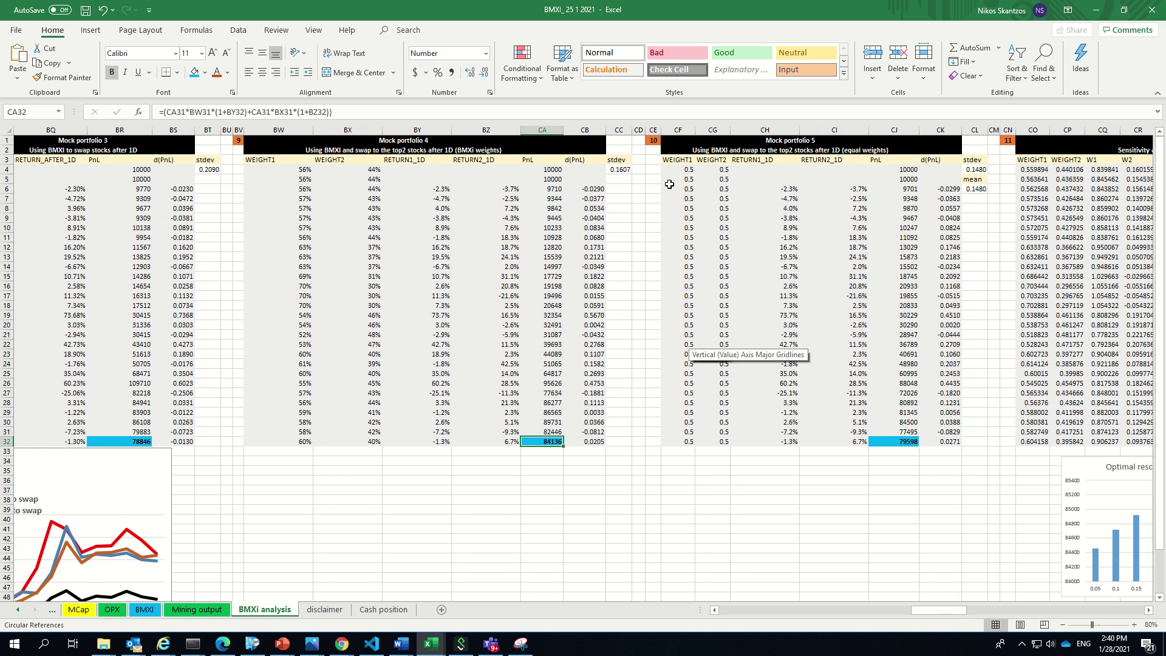
Check Mock portfolio 5's equal 0.5 weights in both weight columns.
left_click(688, 199)
left_click(727, 198)
left_click(685, 198)
left_click(720, 197)
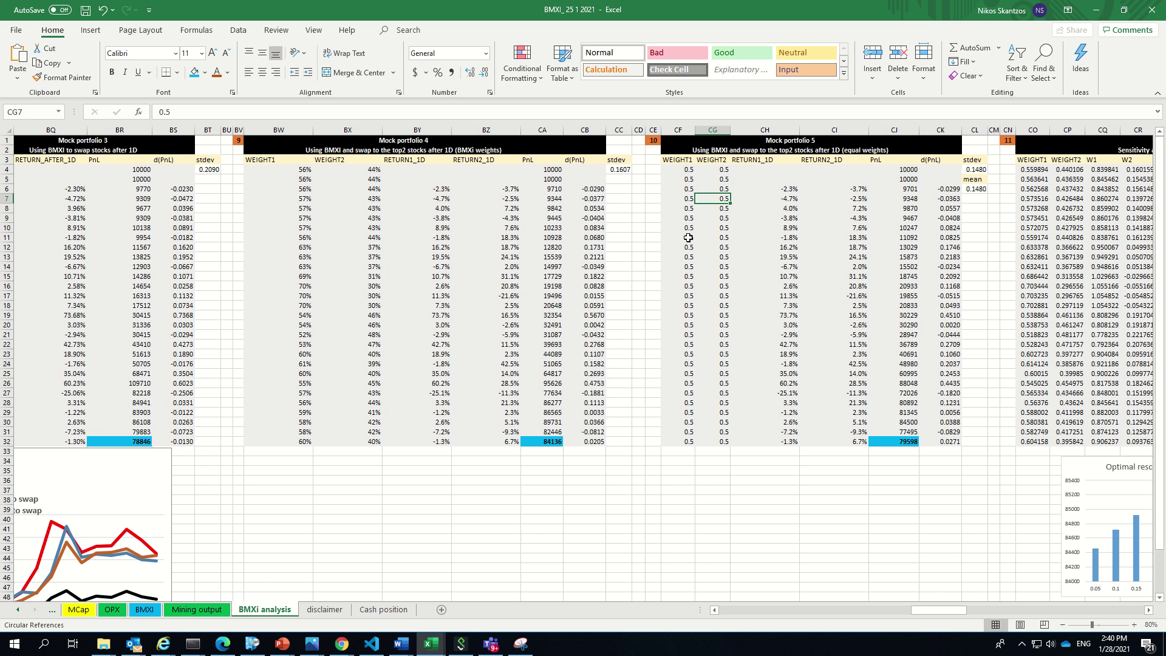
left_click_drag(720, 237, 685, 237)
left_click(685, 266)
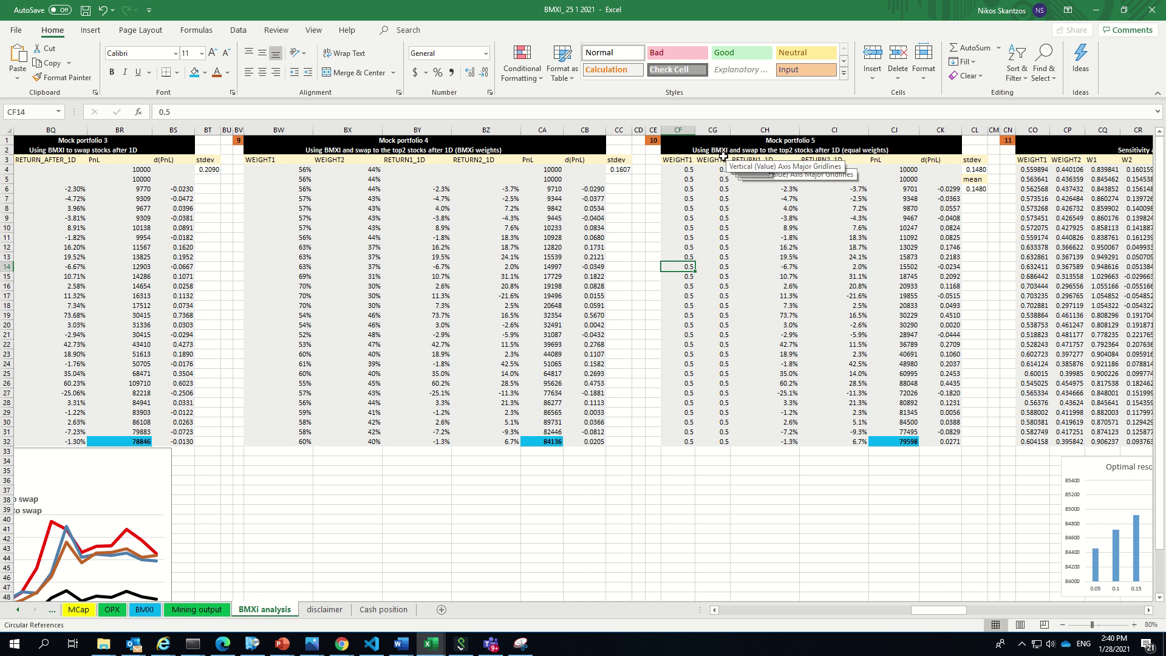
Highlight portfolio 5's WEIGHT1 and WEIGHT2 columns and compare its final PnL with portfolio 4's.
left_click(664, 159)
left_click_drag(713, 196, 716, 442)
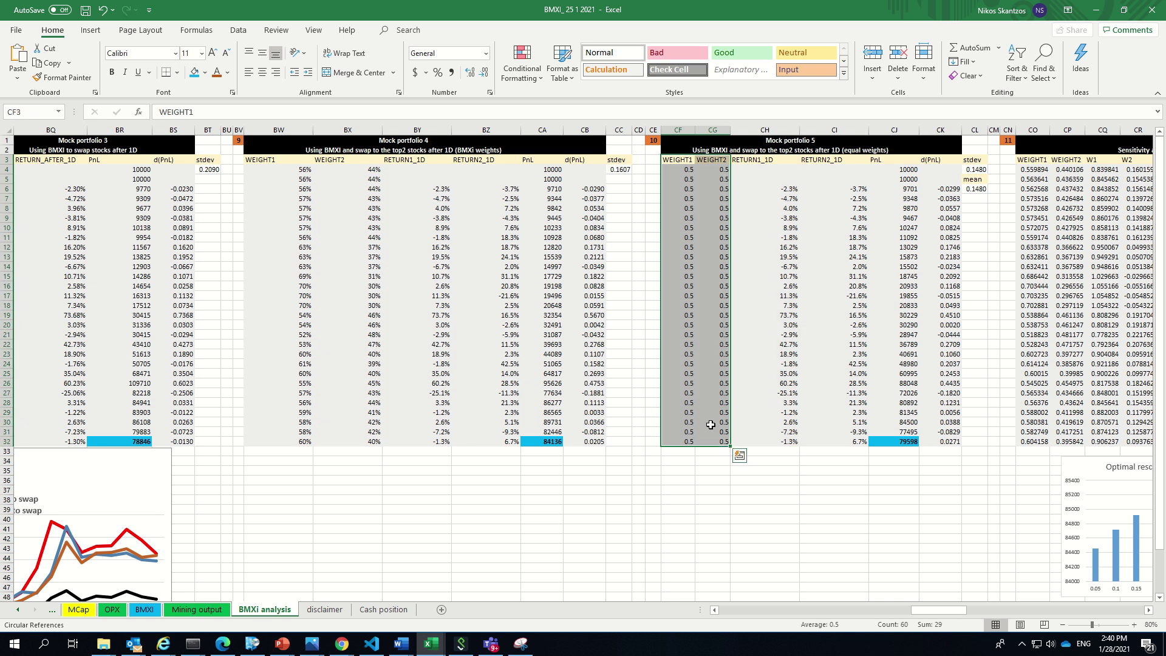
left_click(677, 176)
left_click(710, 198)
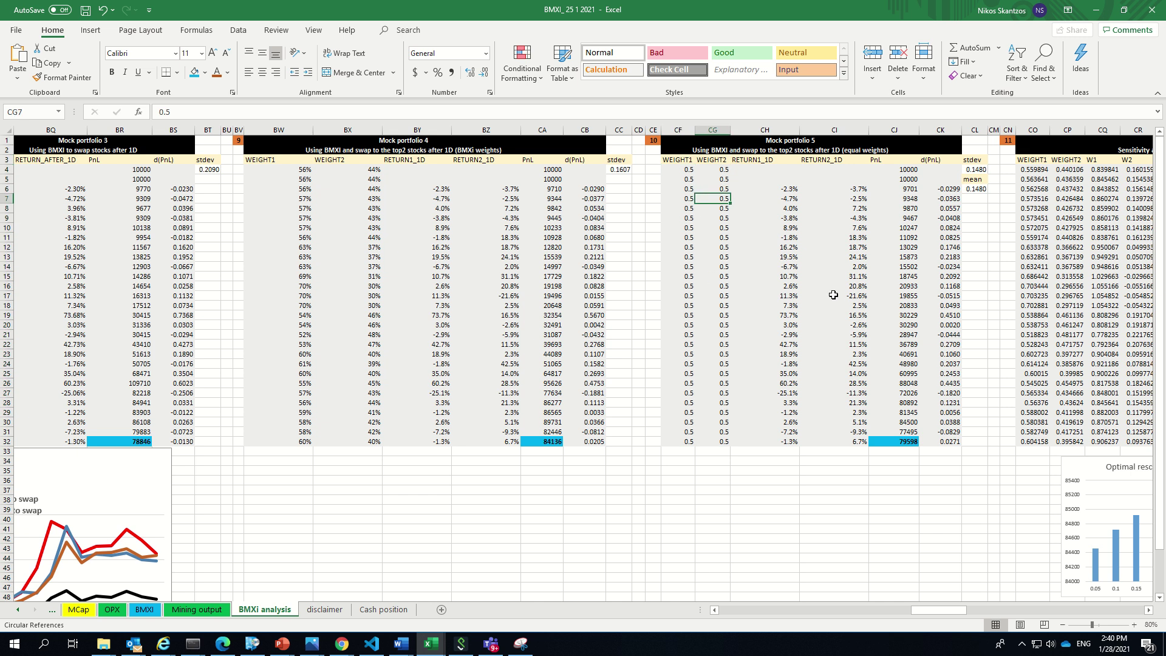
left_click(907, 442)
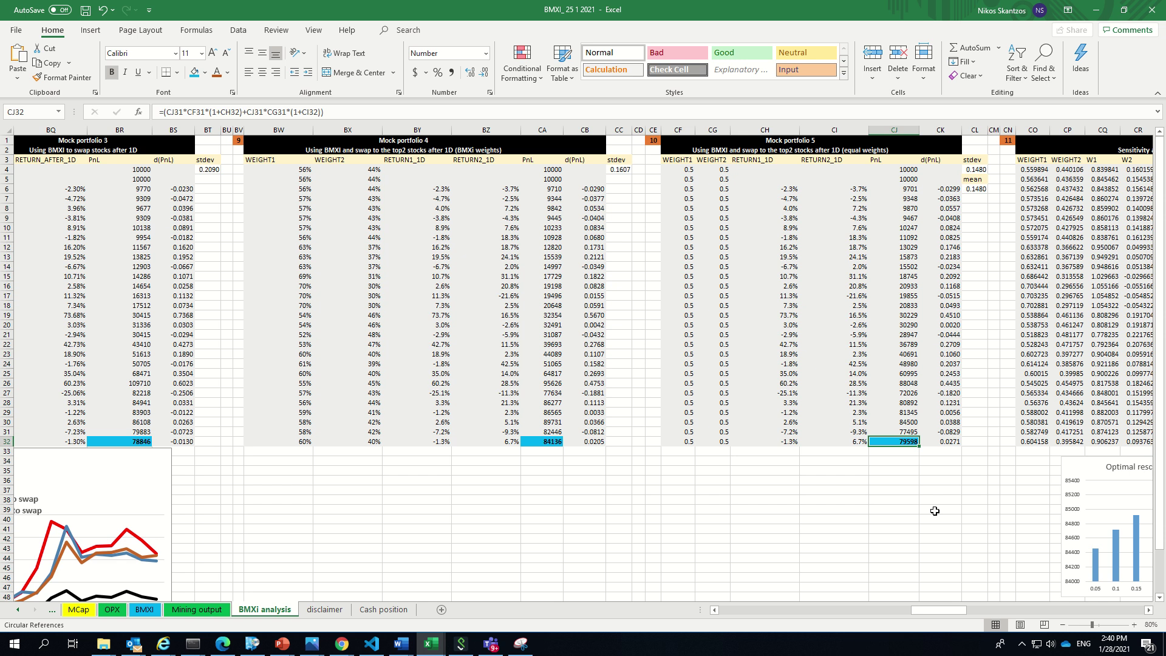
left_click(549, 441)
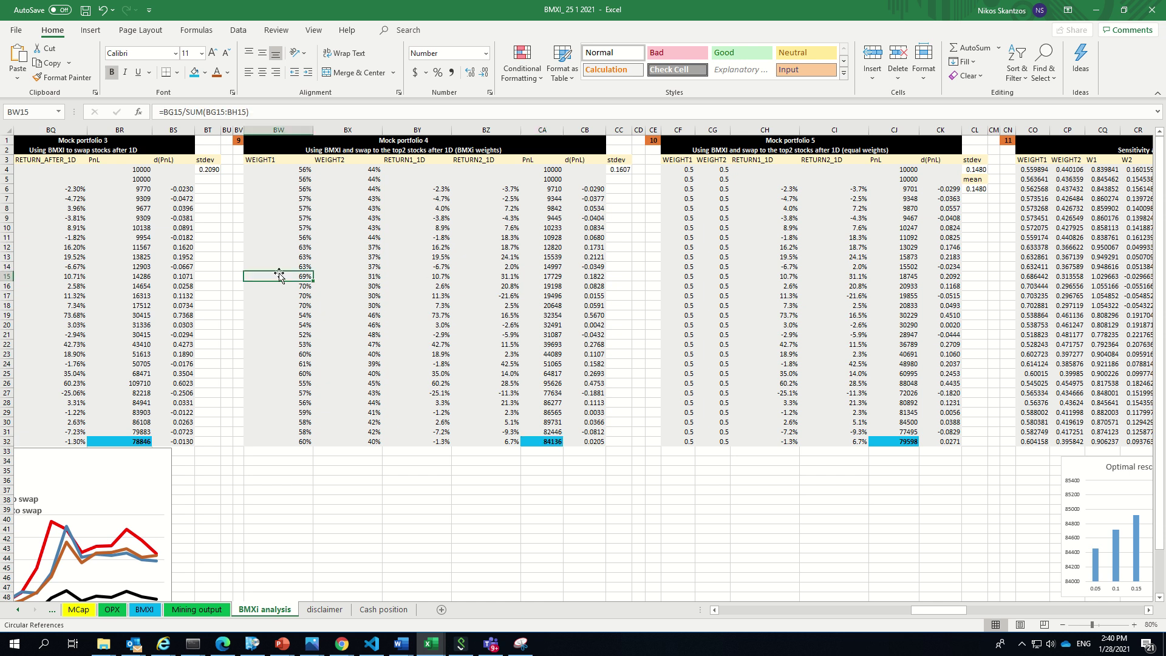
Compare the two BMXi-based weights in row 15 and portfolio 4's final PnL, then scroll to Mock portfolio 6.
left_click(306, 273)
left_click(346, 272)
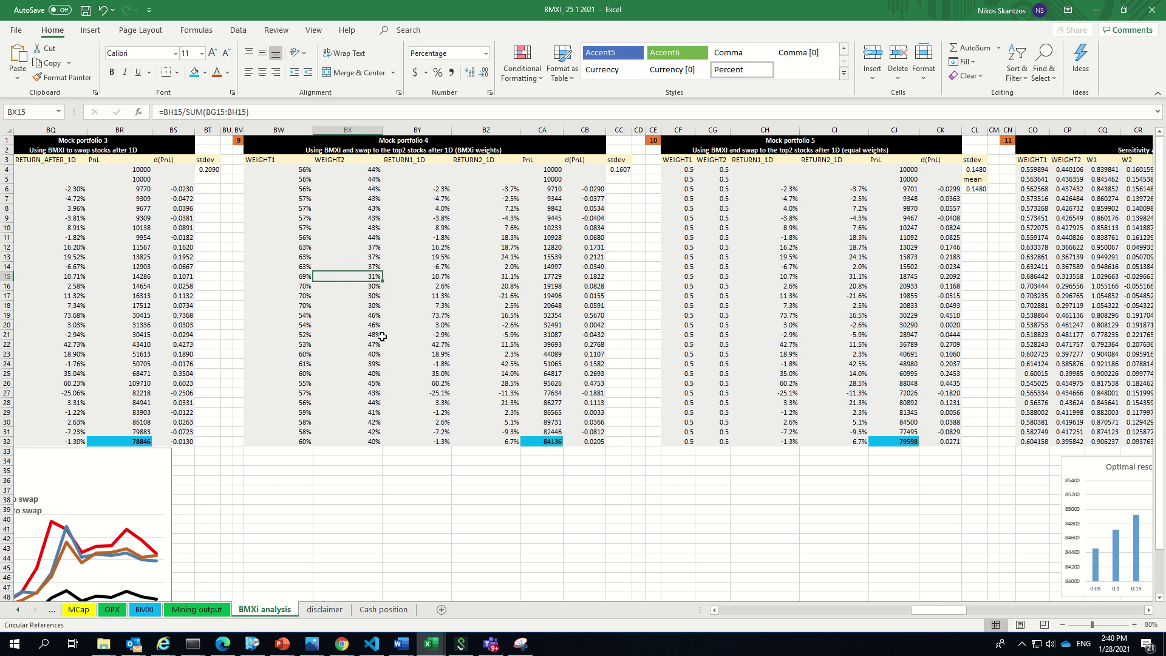
left_click(293, 275)
left_click(349, 277)
left_click(297, 276)
left_click(348, 275)
left_click(532, 441)
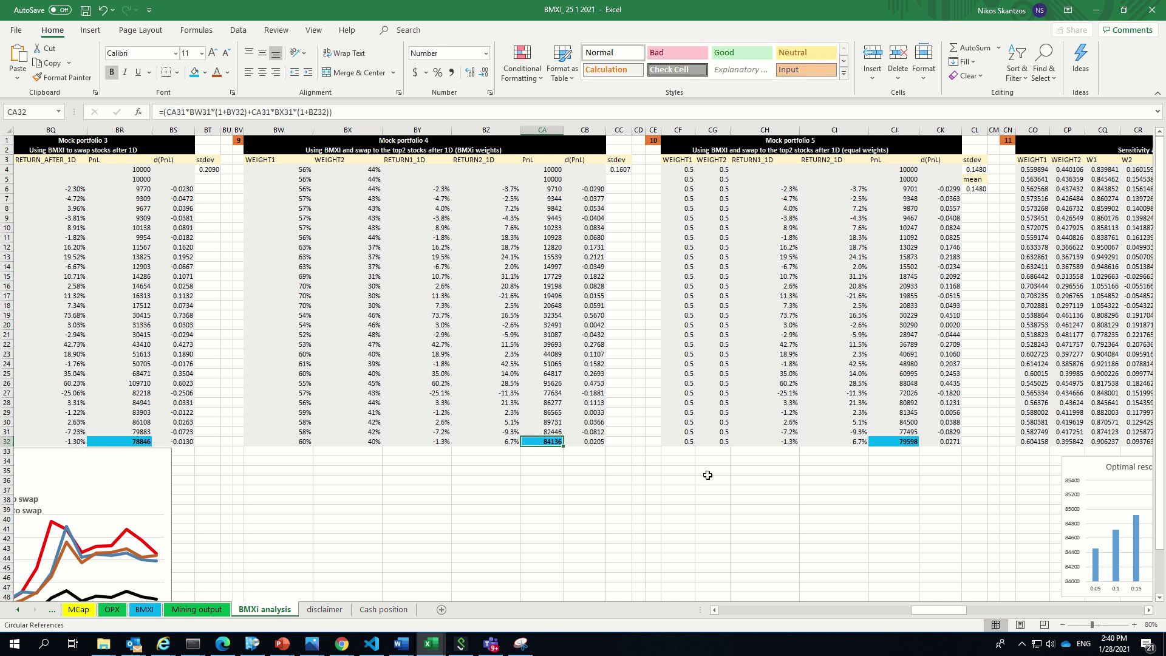
left_click_drag(948, 610, 978, 615)
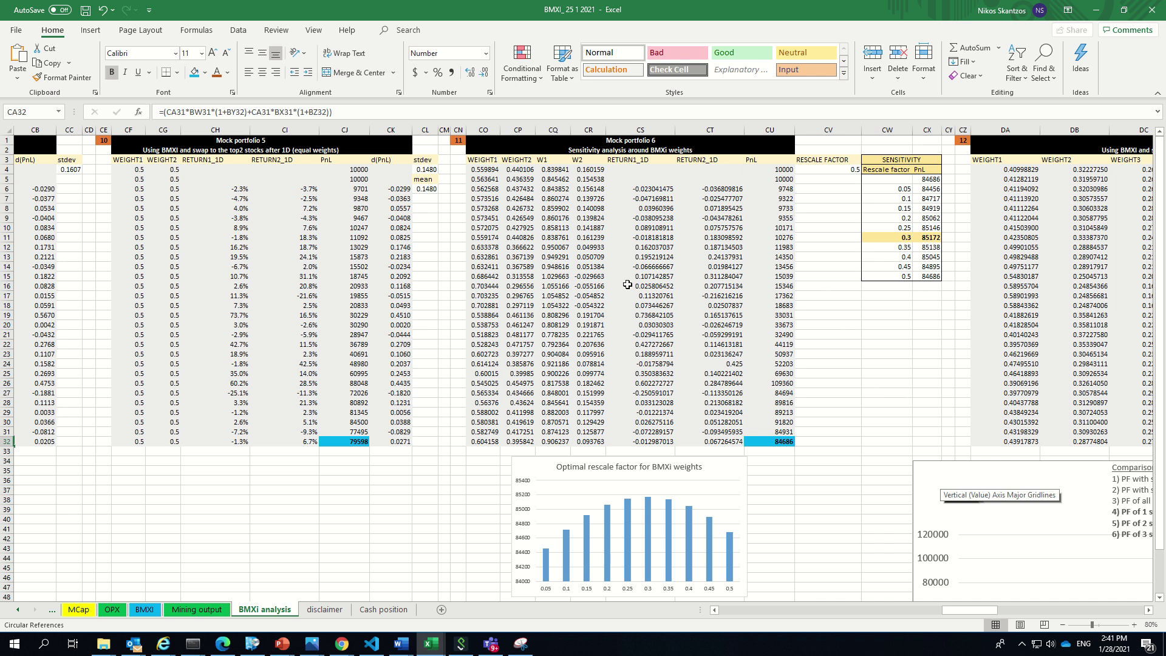
left_click_drag(127, 174, 177, 443)
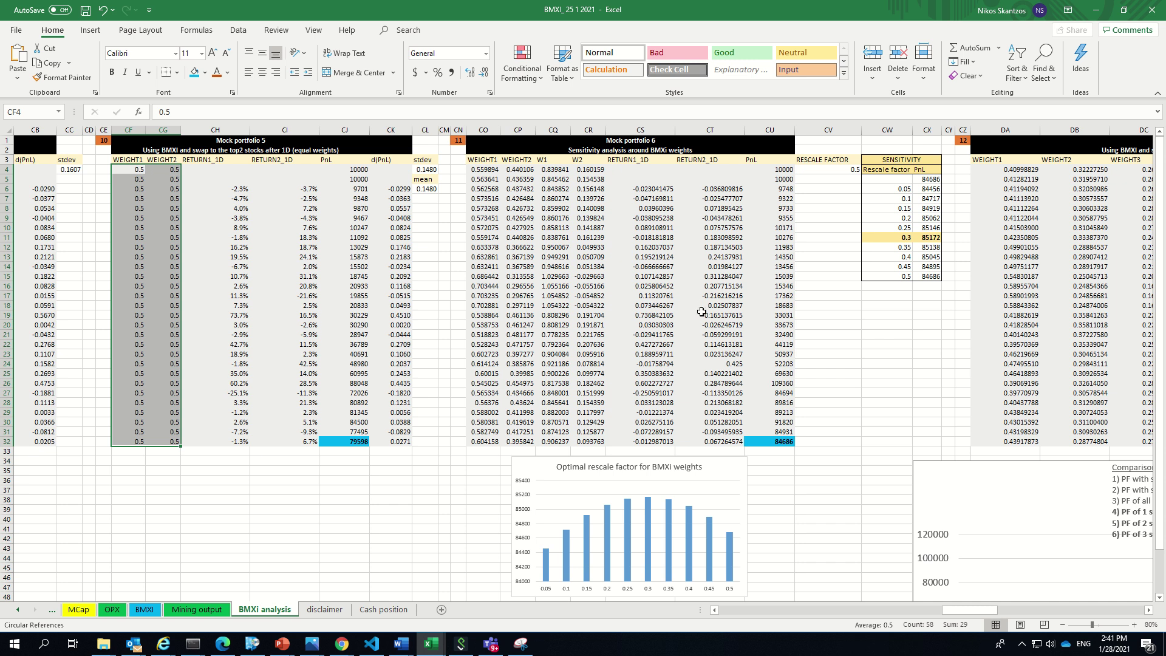
left_click(912, 159)
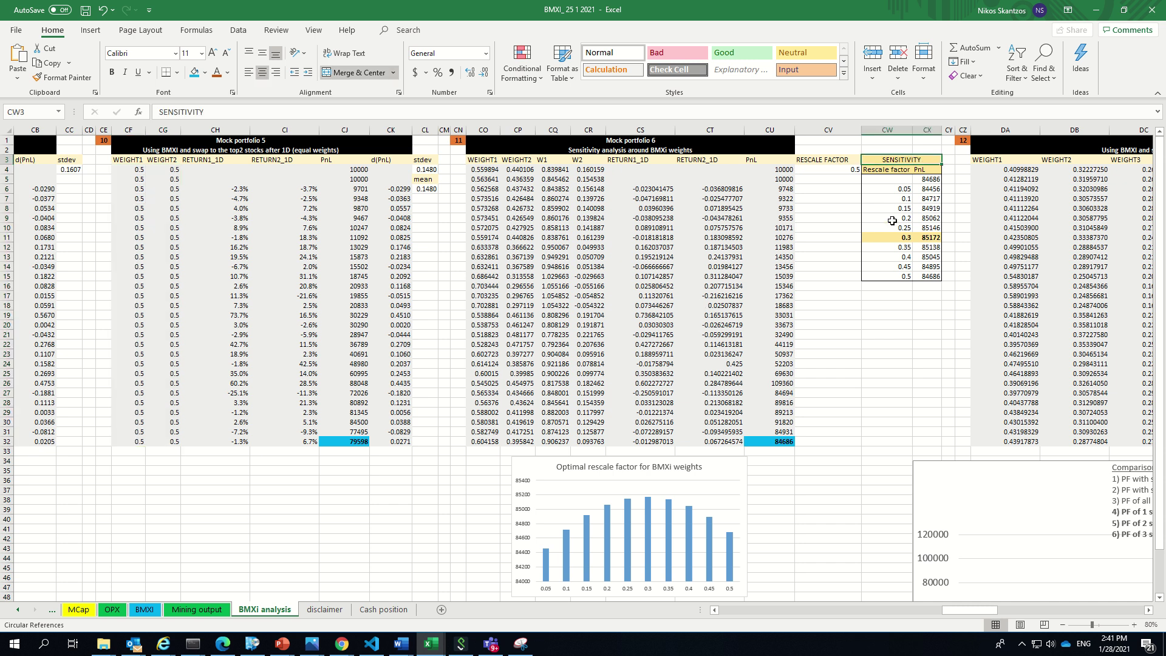
left_click(885, 190)
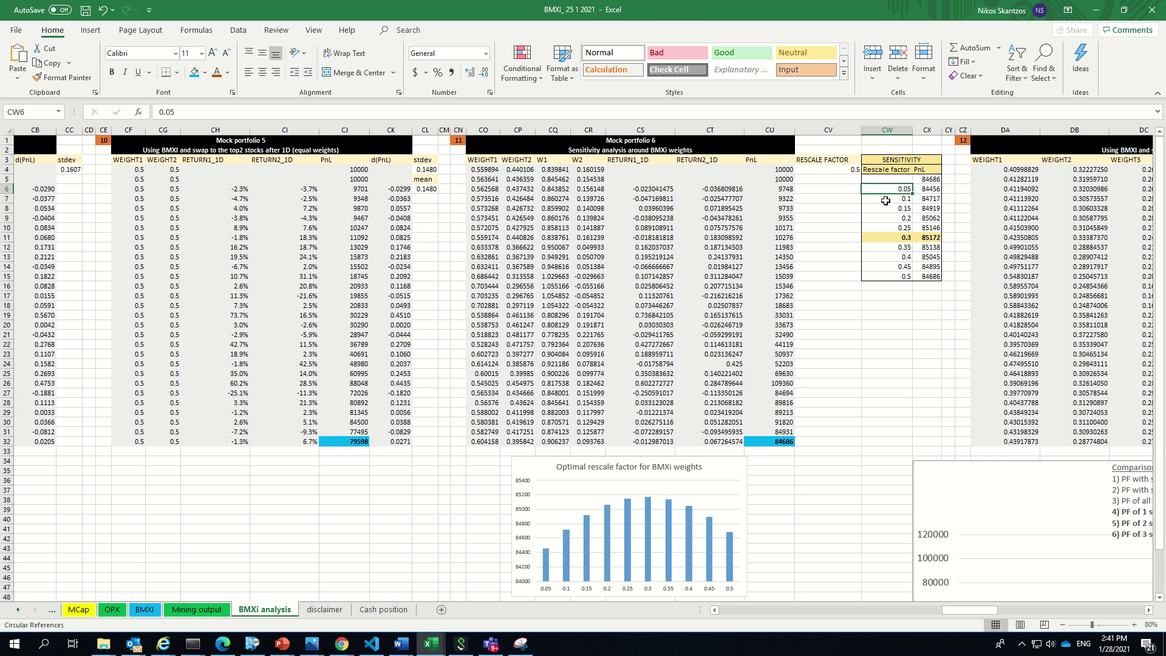
left_click(882, 203)
left_click(881, 208)
left_click(880, 219)
mouse_move(886, 190)
left_mouse_down()
mouse_move(886, 276)
mouse_move(887, 191)
left_mouse_up()
left_click(886, 275)
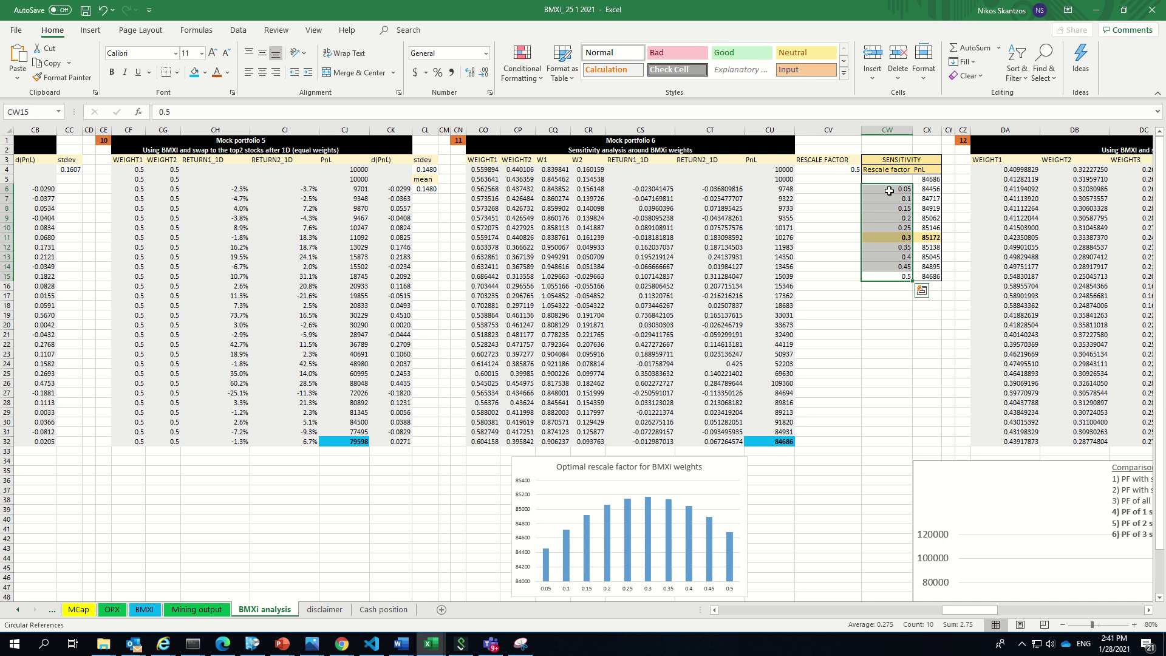
left_click(923, 188)
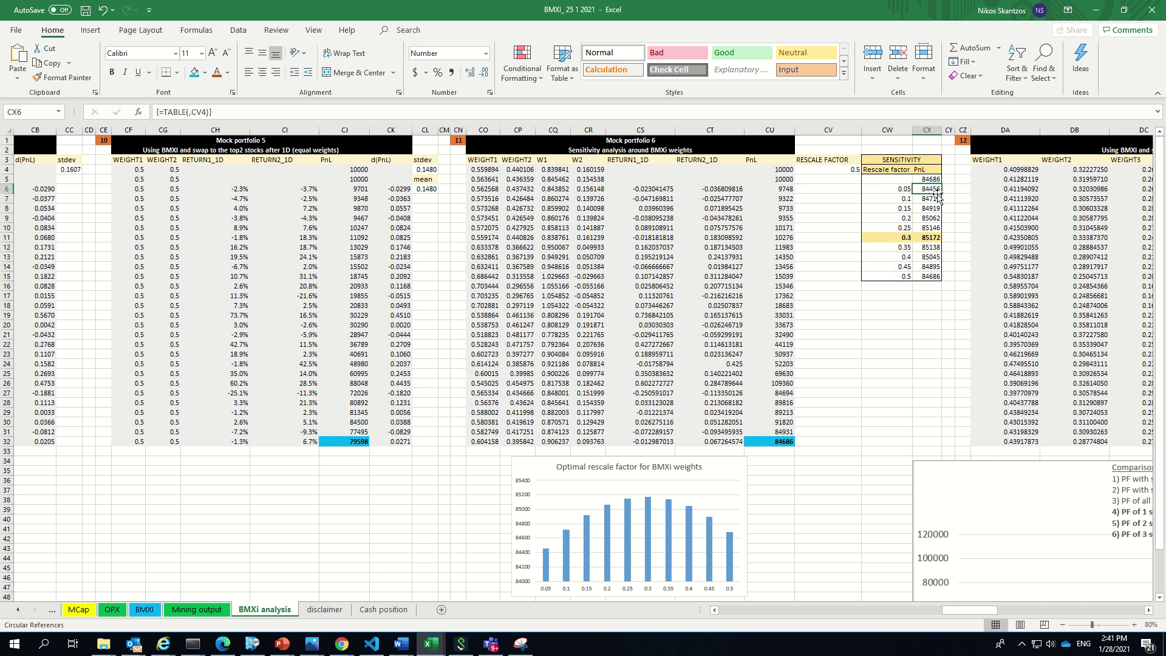
left_click(902, 238)
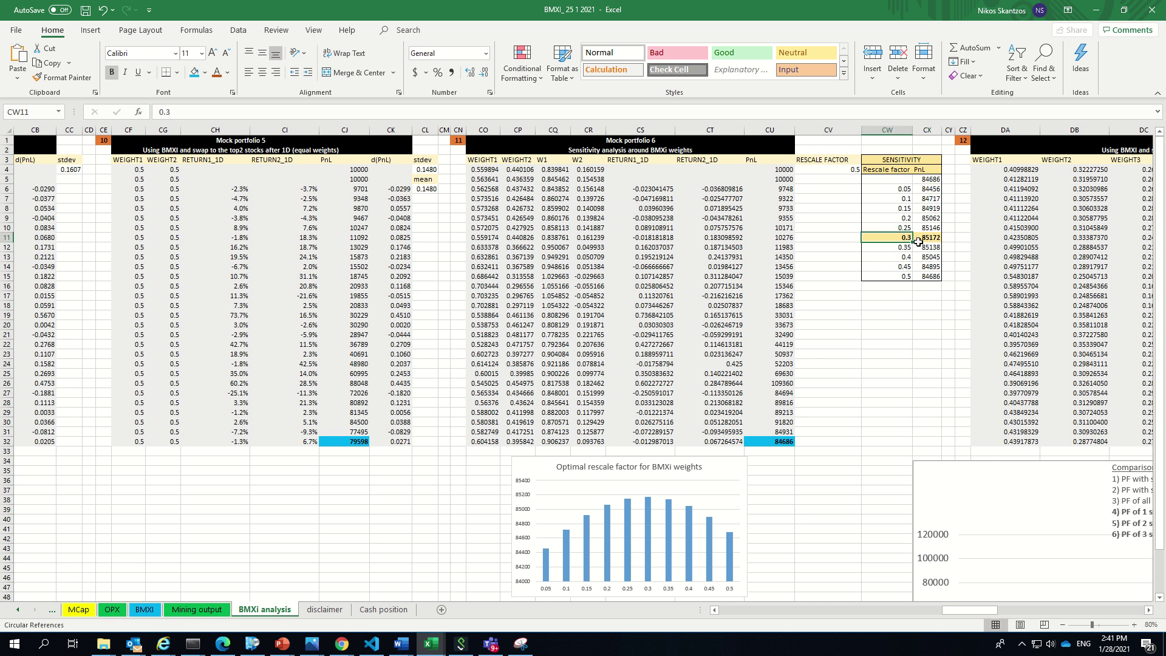
scroll(711, 548, "down", 2)
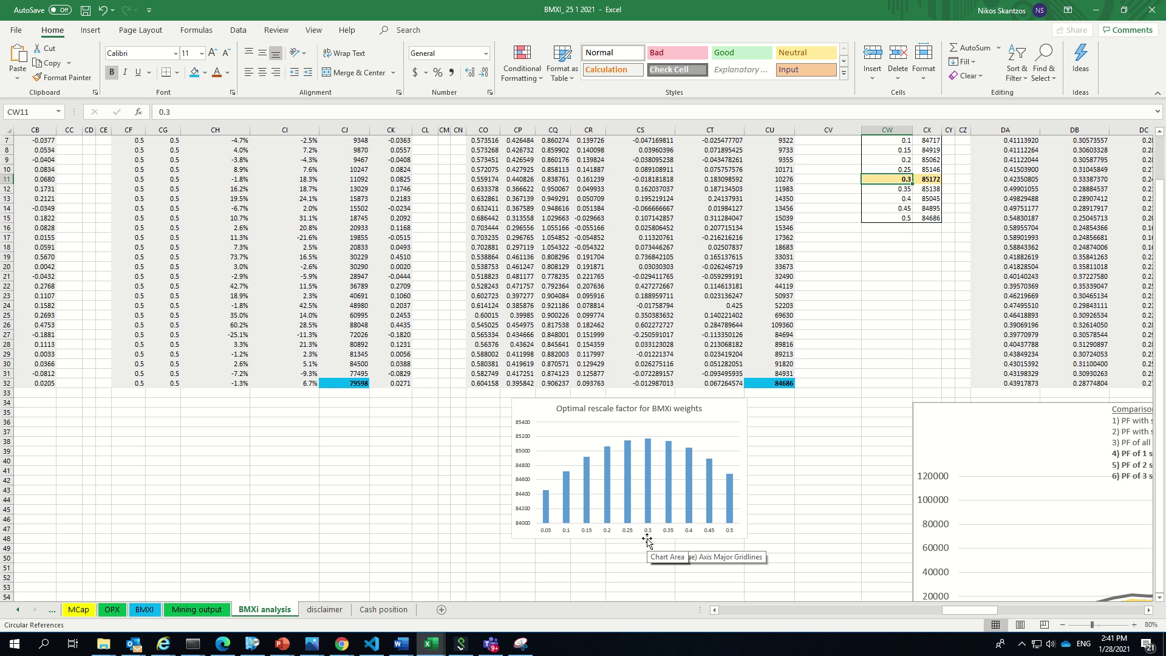
mouse_move(646, 445)
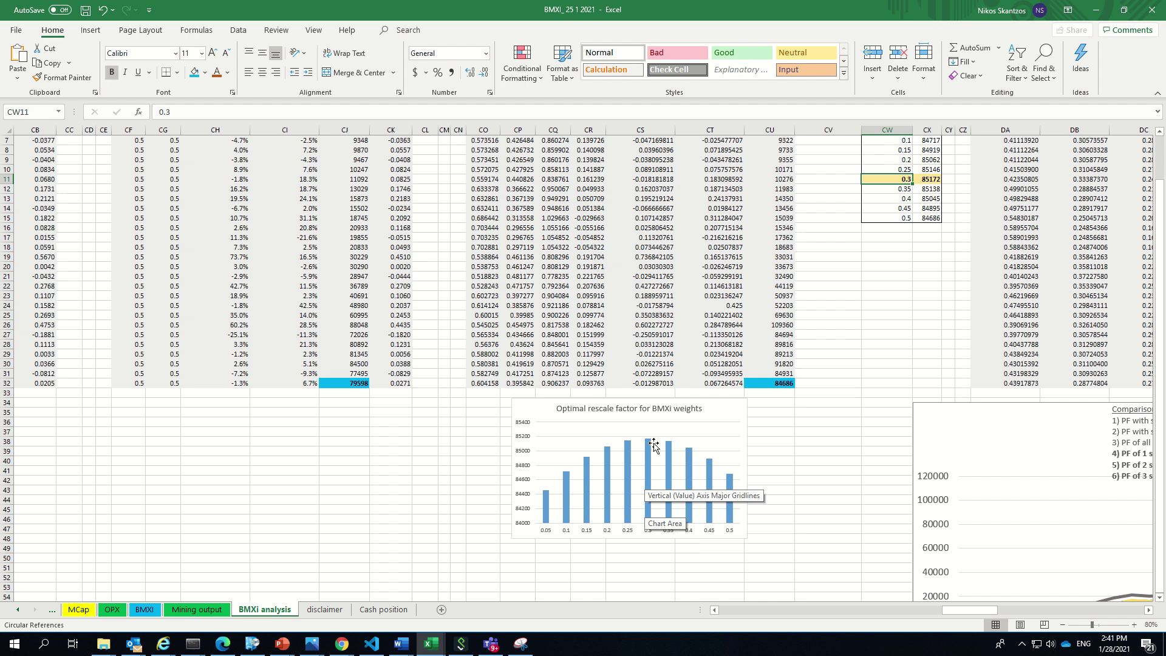
scroll(935, 239, "up", 2)
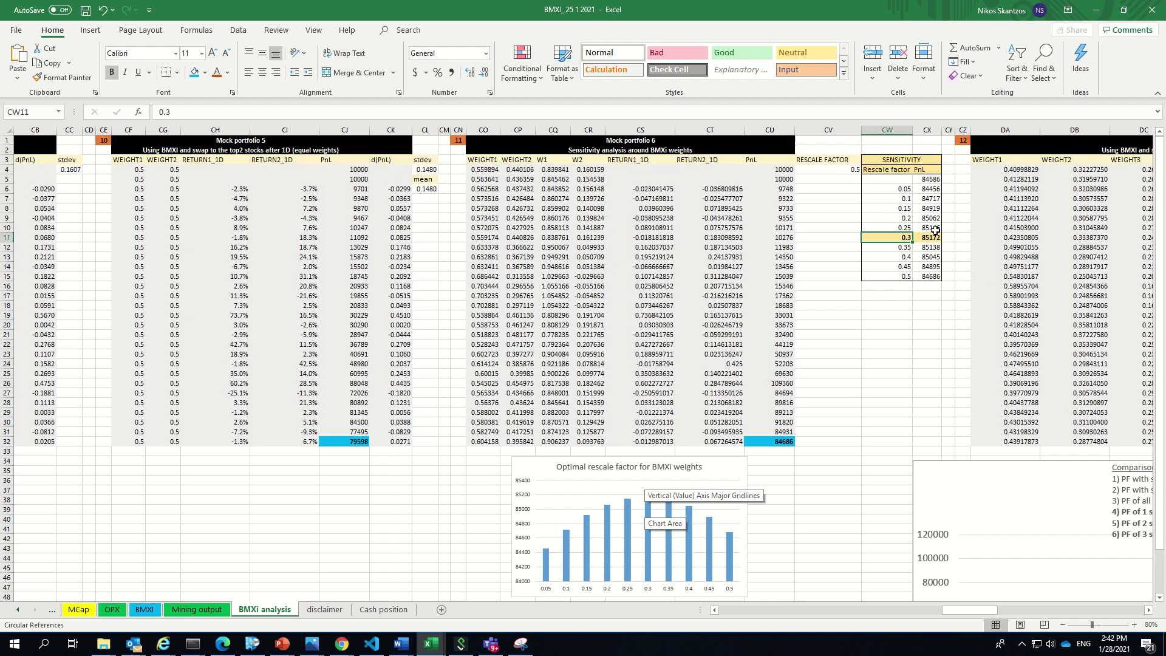
left_click(934, 238)
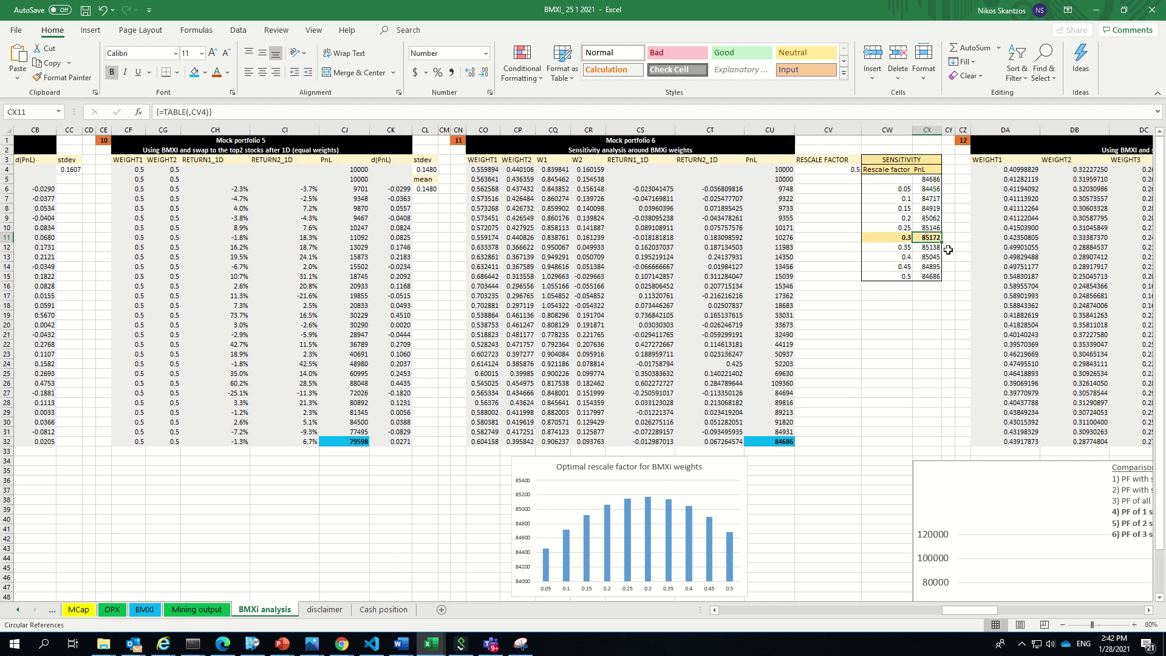
left_click(788, 442)
left_click(353, 441)
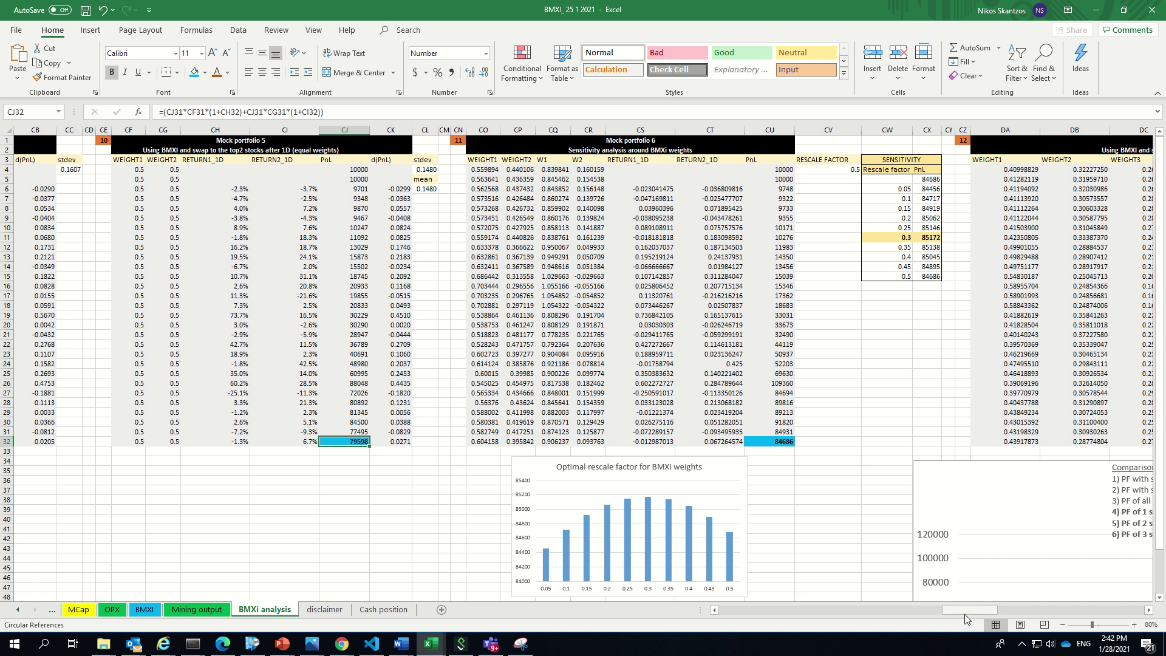
left_click_drag(964, 611, 948, 610)
left_click(335, 441)
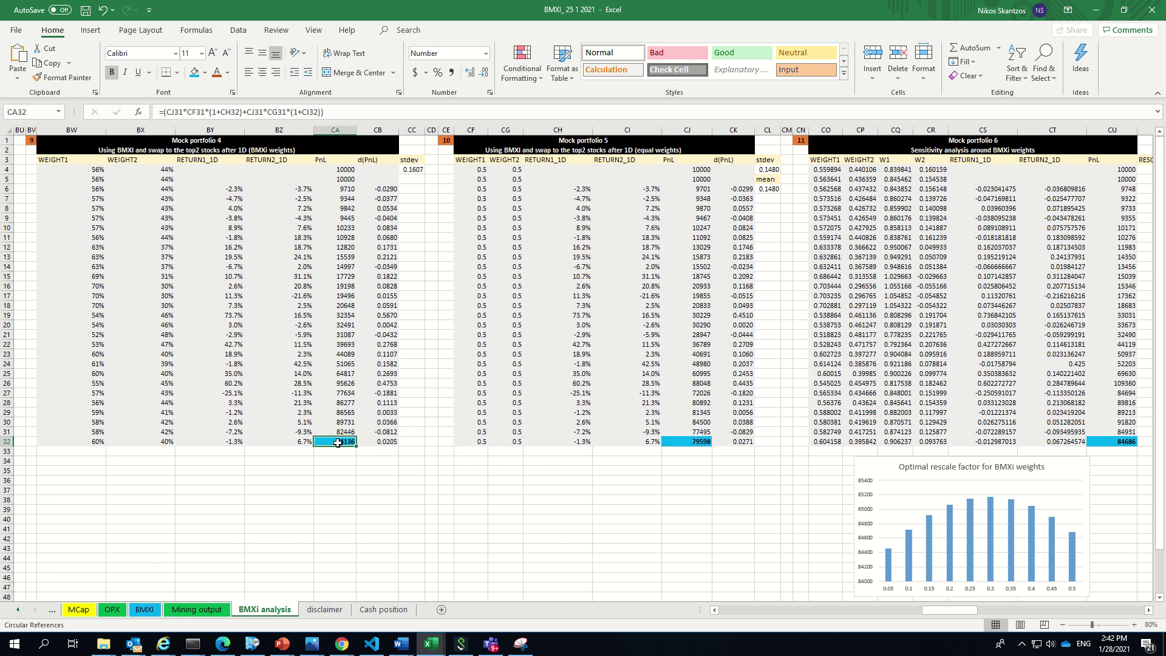
left_click_drag(954, 612, 978, 613)
left_click(857, 239)
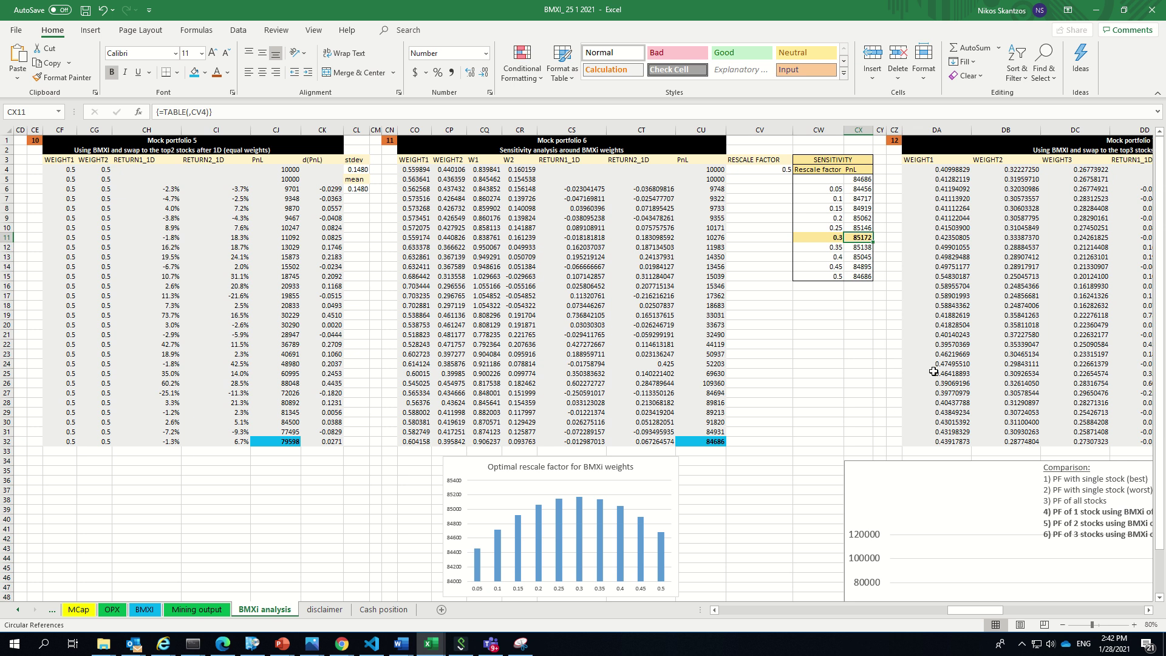
left_click_drag(819, 189, 862, 276)
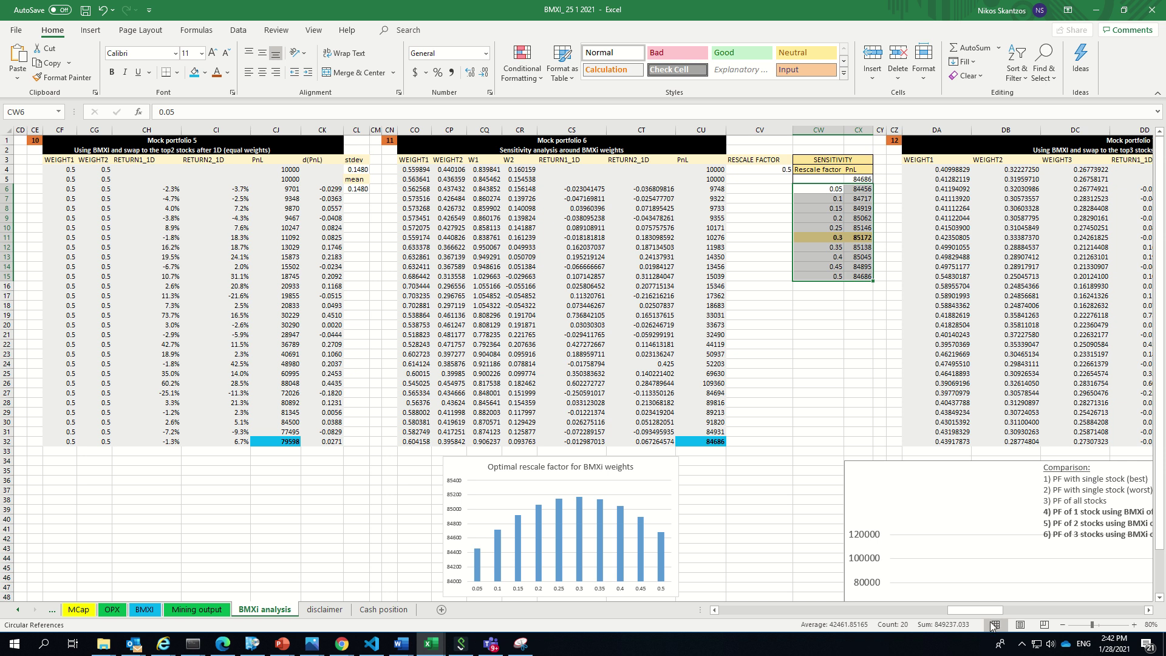
left_click_drag(977, 614, 1001, 622)
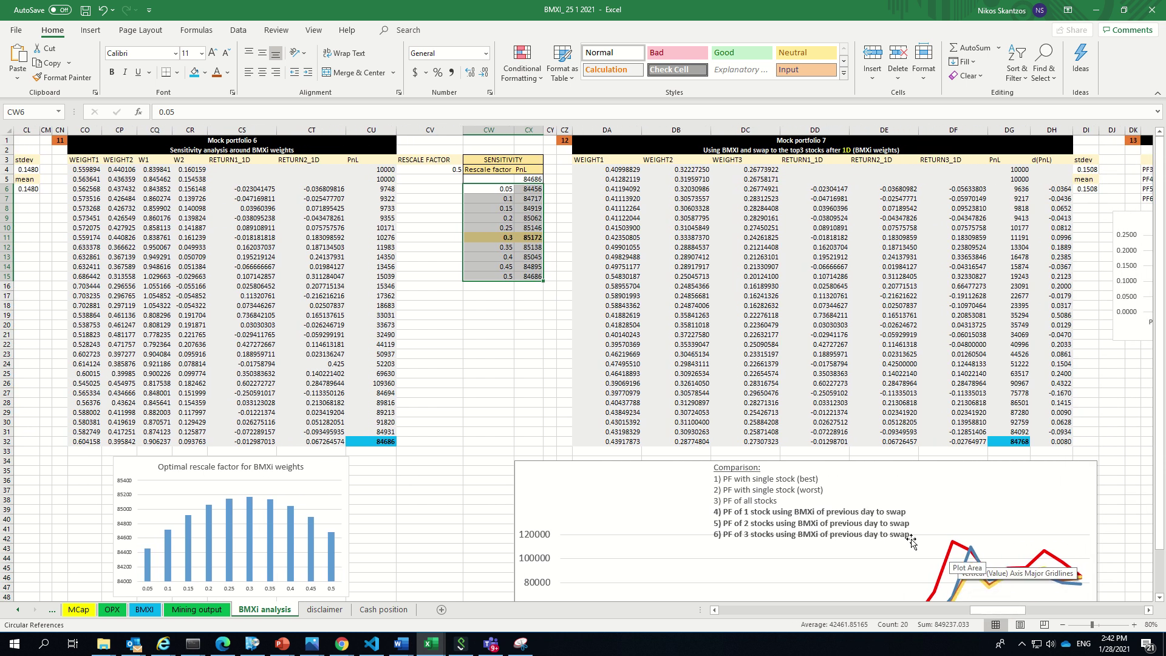
left_click(607, 160)
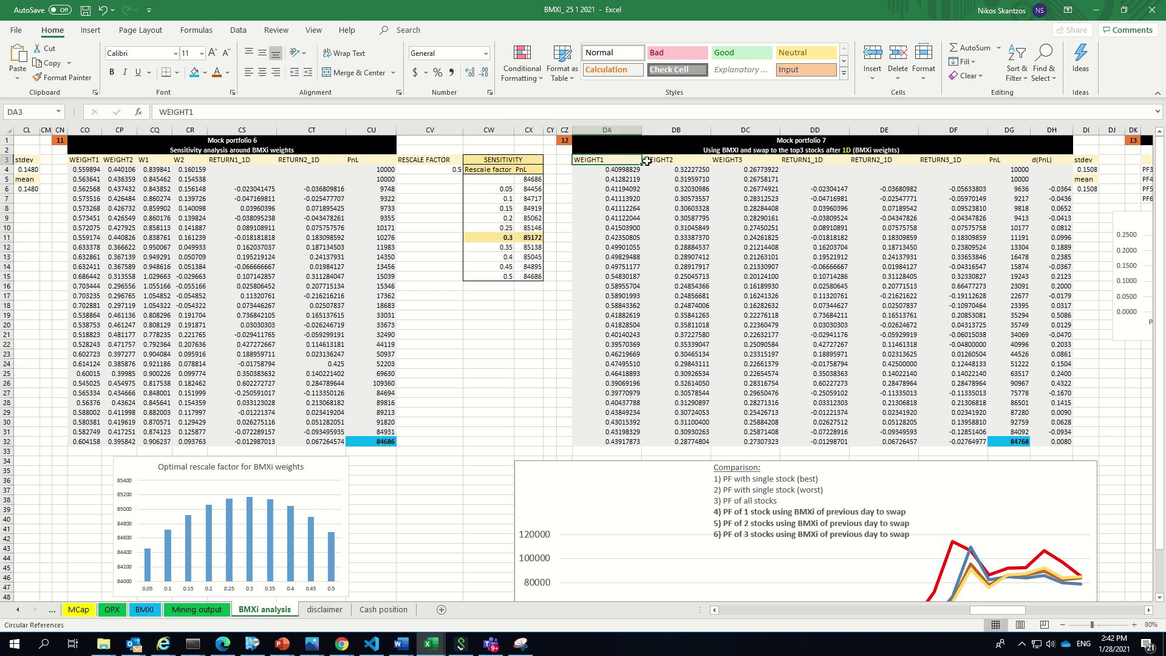
left_click(659, 161)
left_click(726, 160)
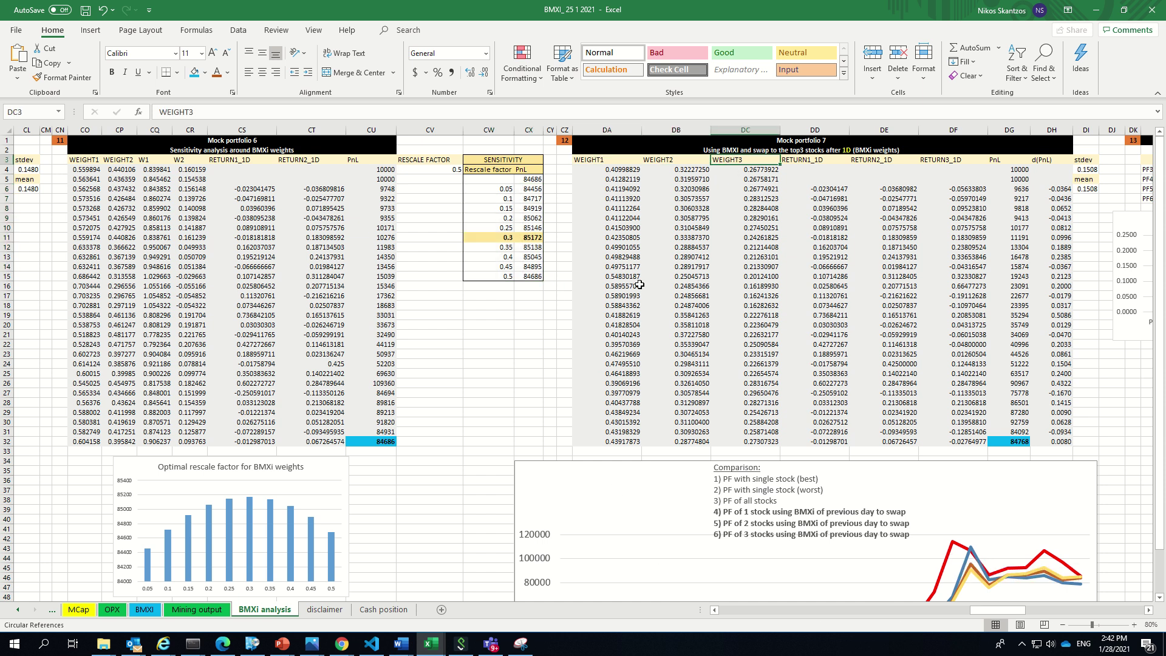
left_click_drag(607, 257, 746, 257)
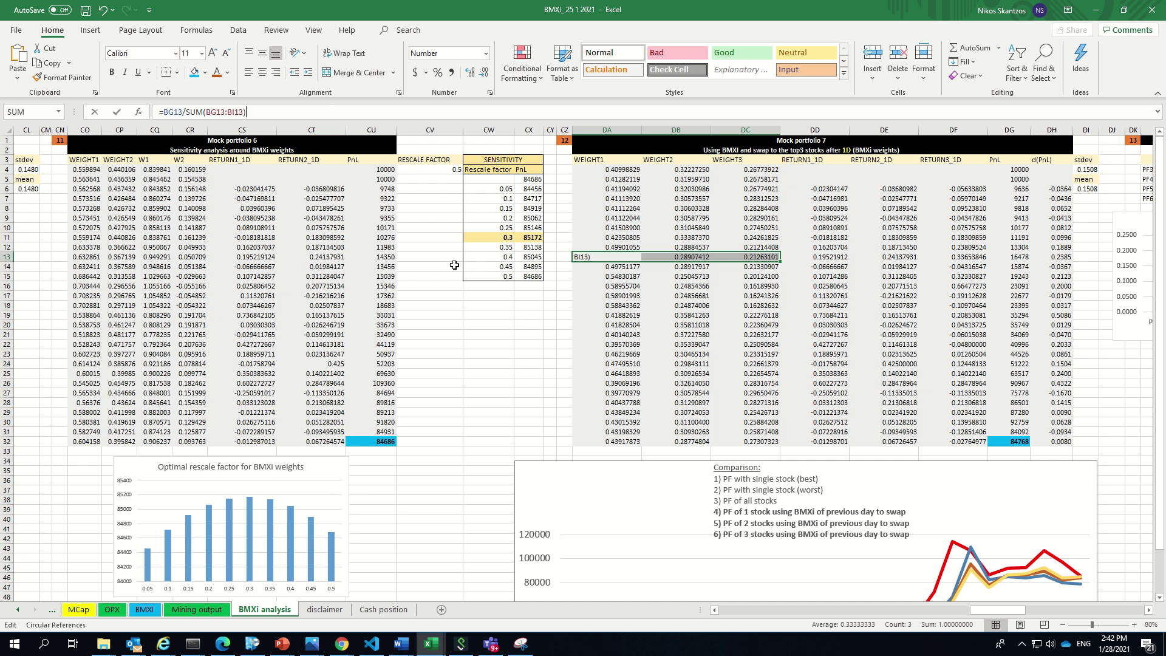
left_click(326, 112)
left_click_drag(1001, 612, 883, 612)
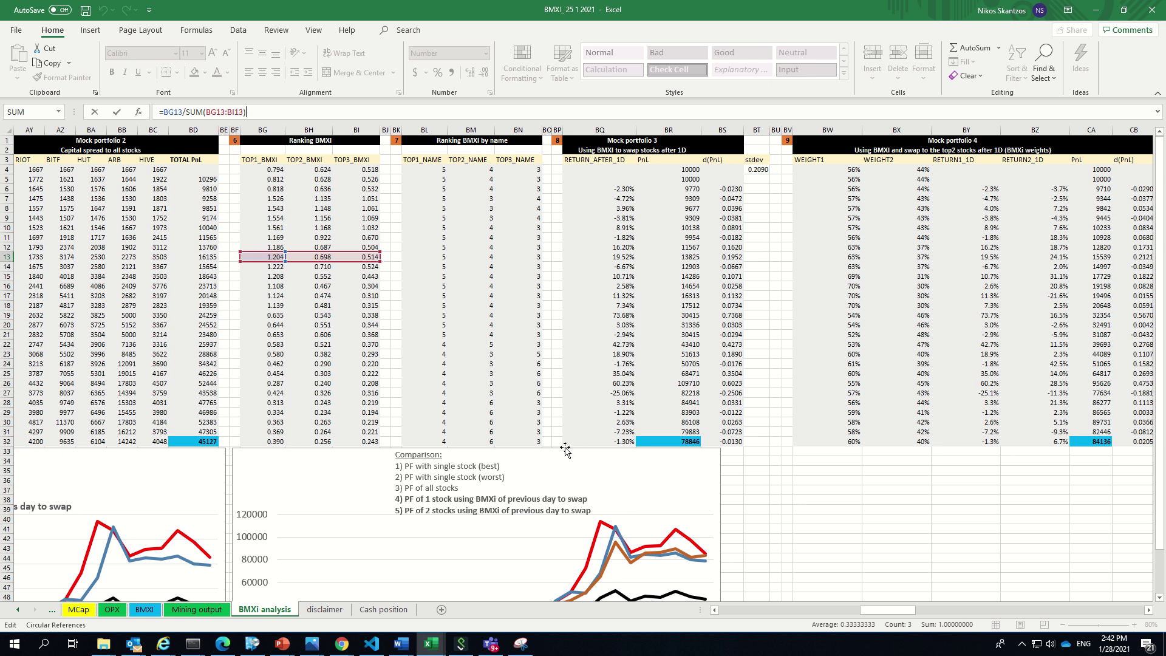
left_click_drag(879, 610, 980, 612)
left_click(692, 305)
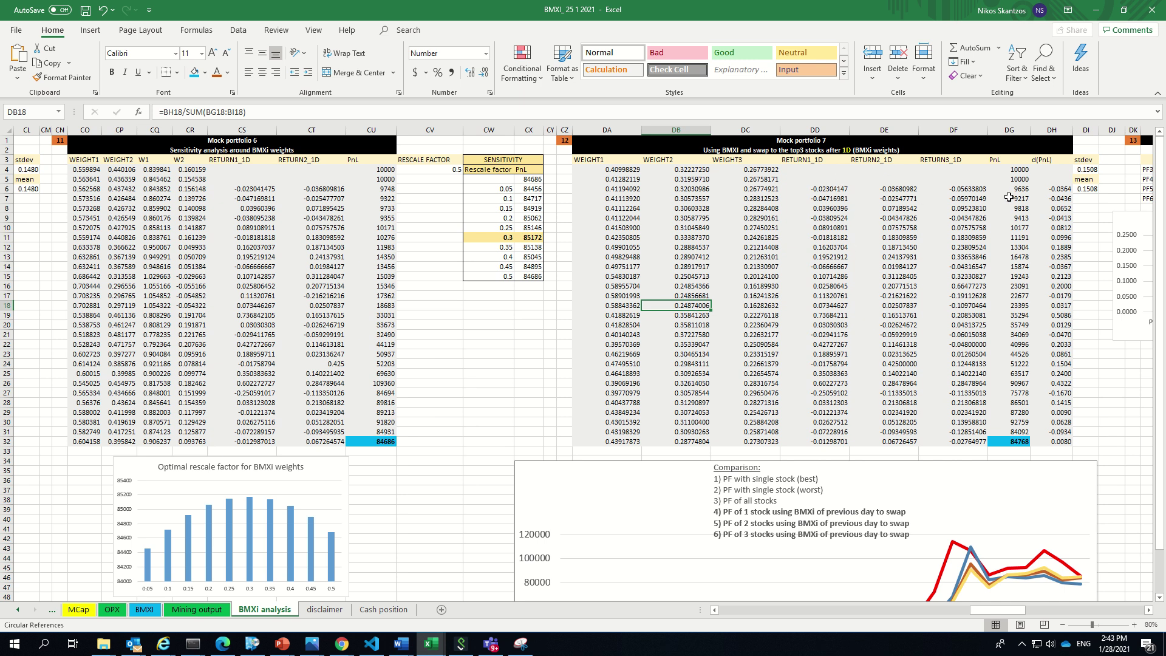
left_click(995, 442)
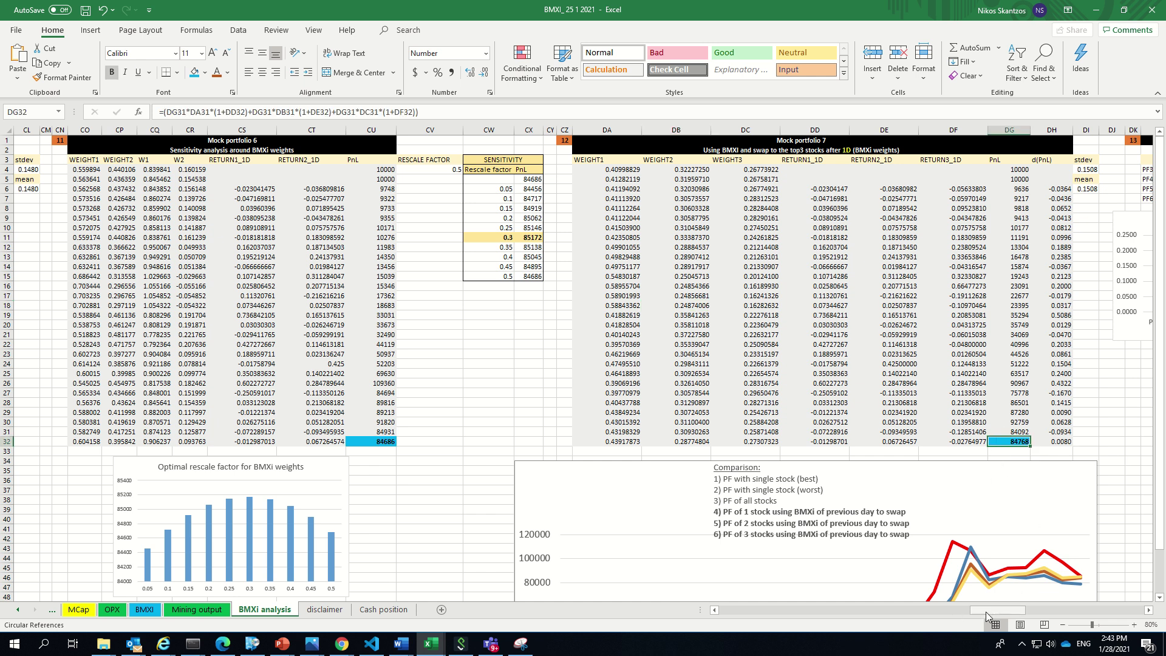
left_click_drag(986, 611, 1012, 615)
scroll(997, 471, "down", 7)
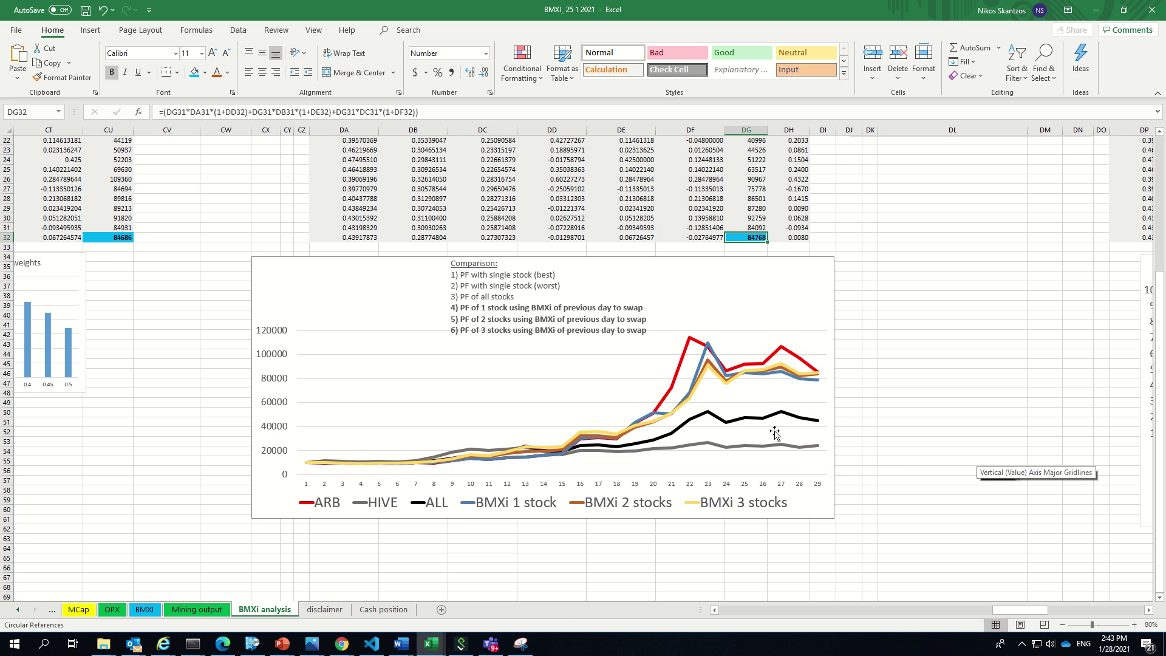
mouse_move(718, 422)
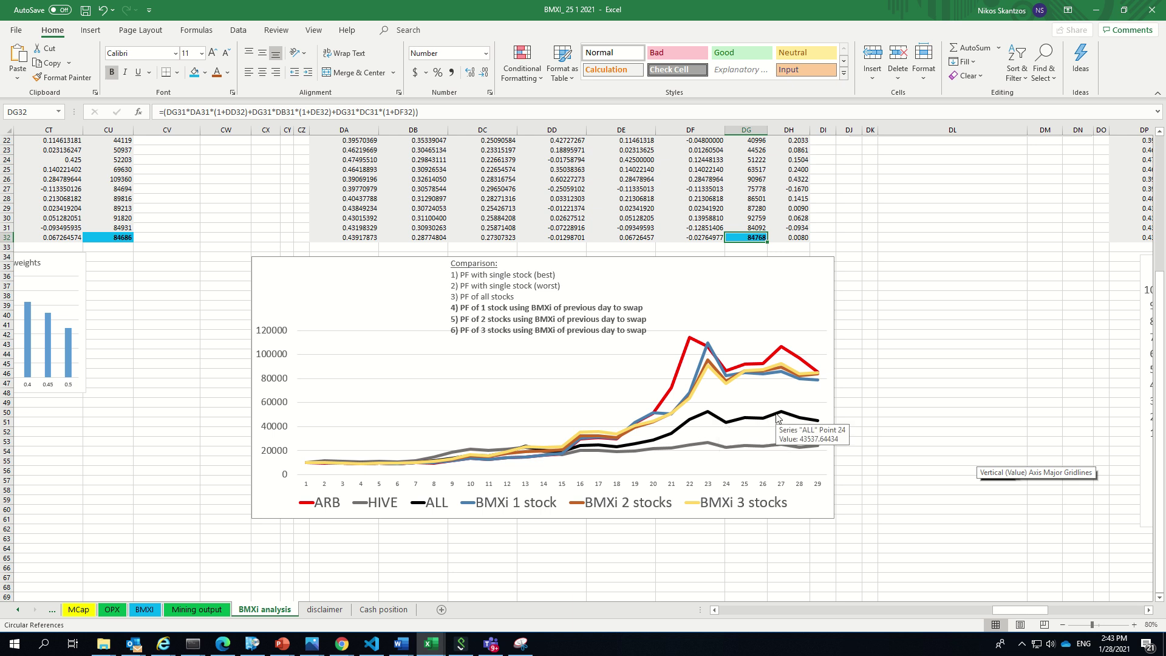
mouse_move(778, 415)
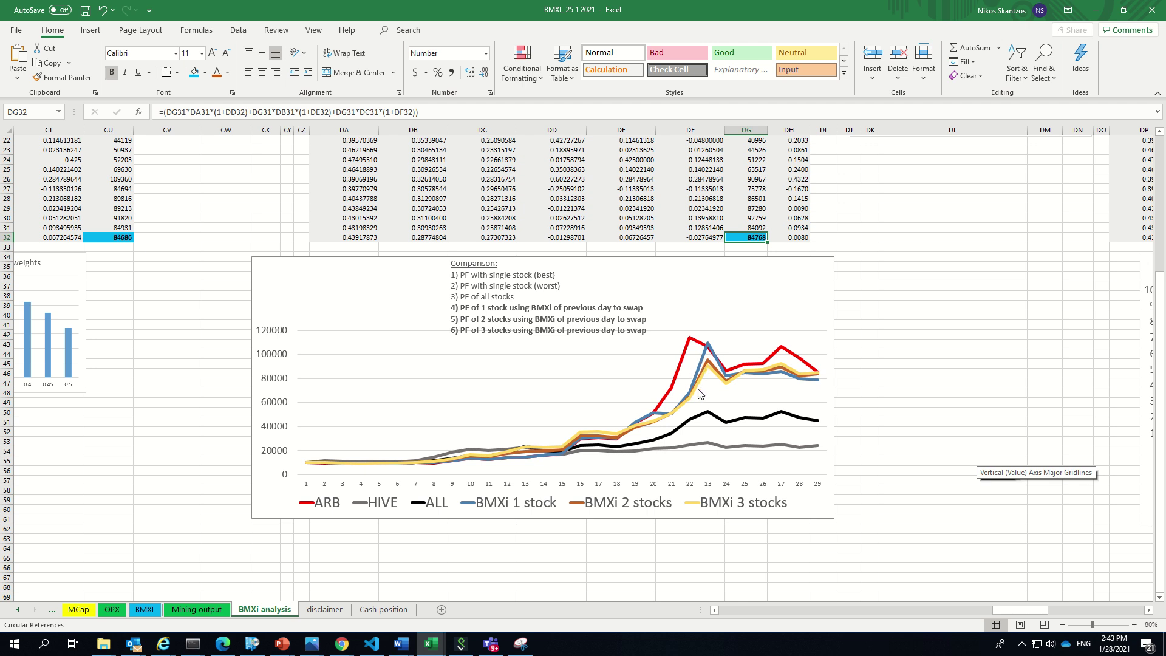
mouse_move(698, 388)
mouse_move(807, 385)
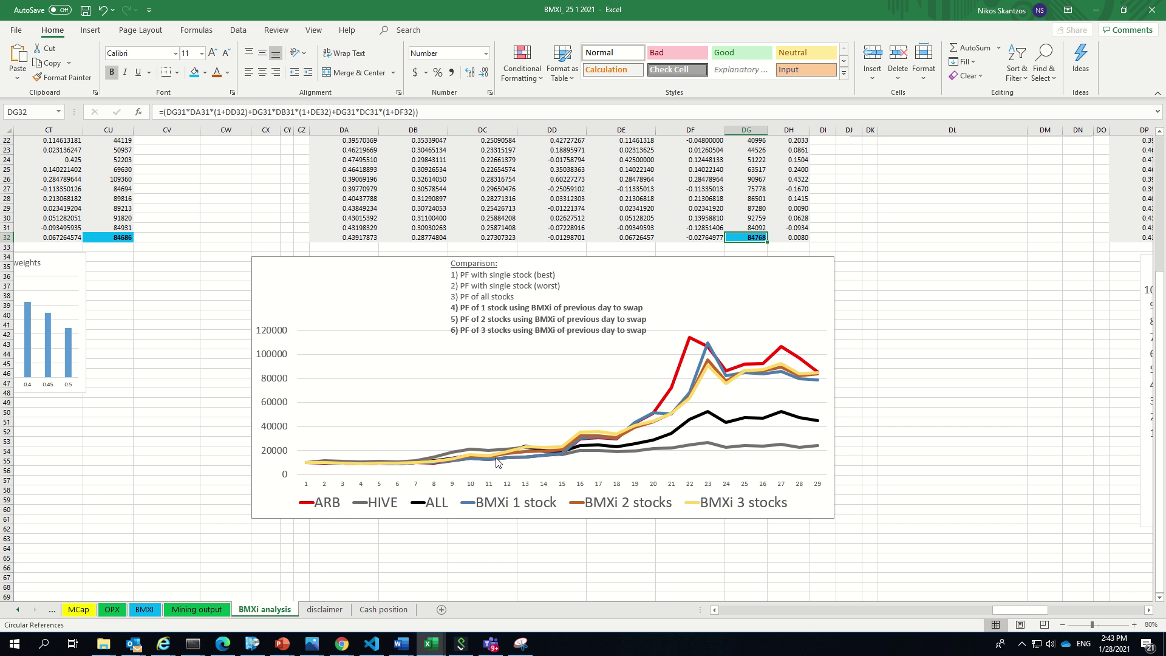
mouse_move(519, 453)
scroll(545, 410, "up", 7)
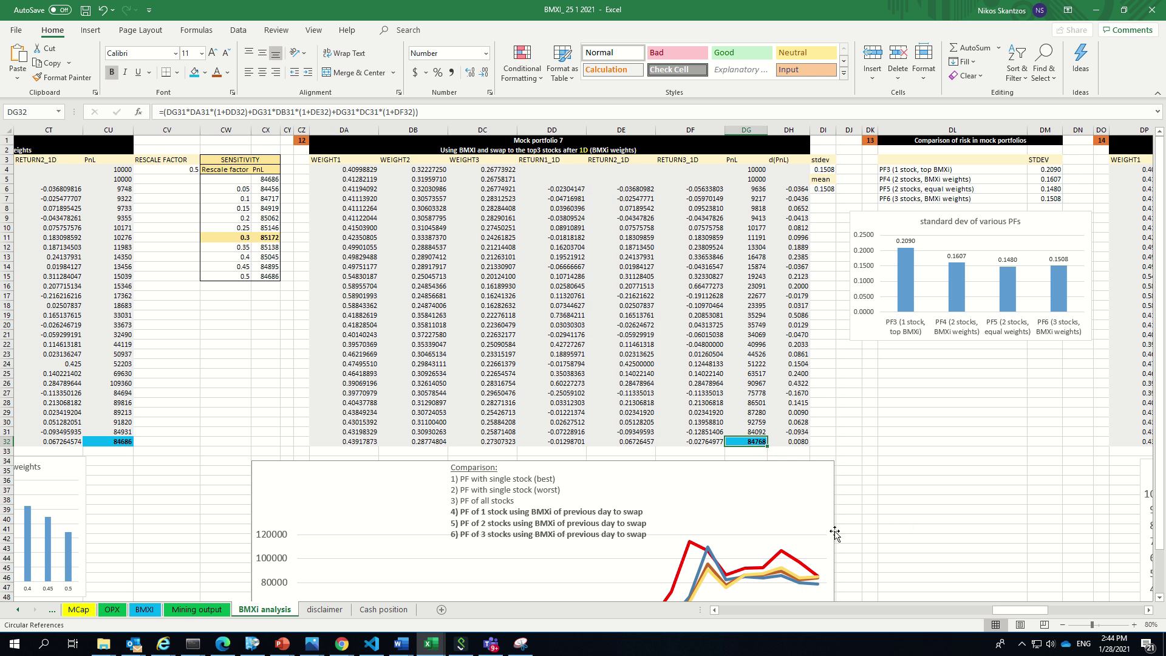
scroll(755, 499, "down", 5)
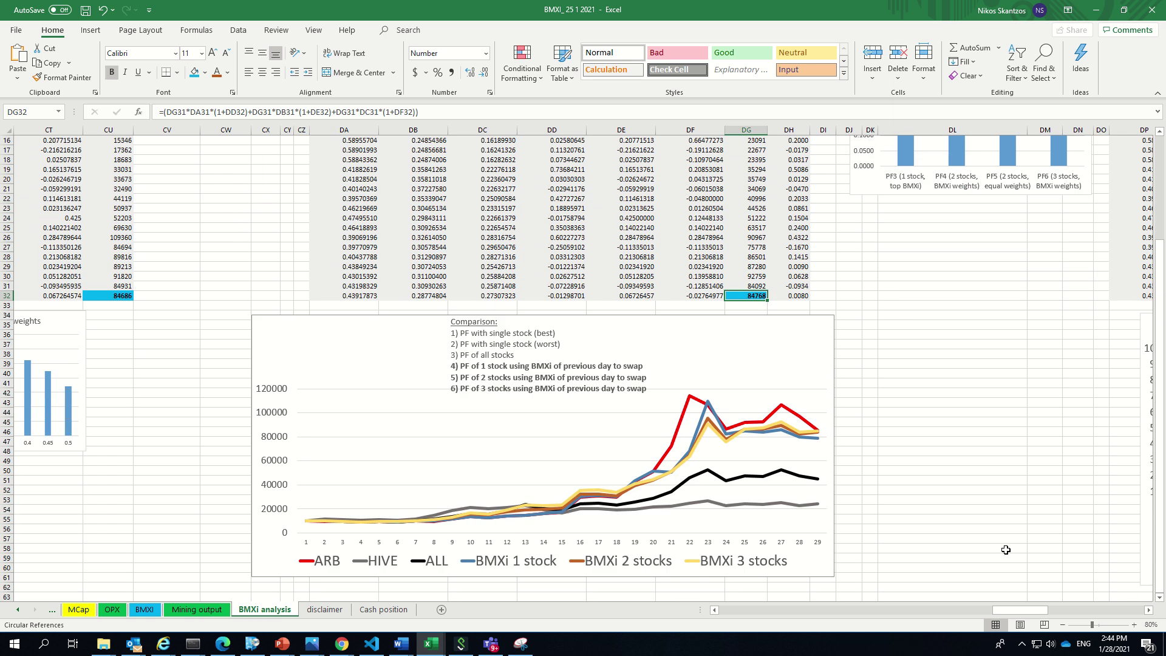
scroll(951, 489, "up", 5)
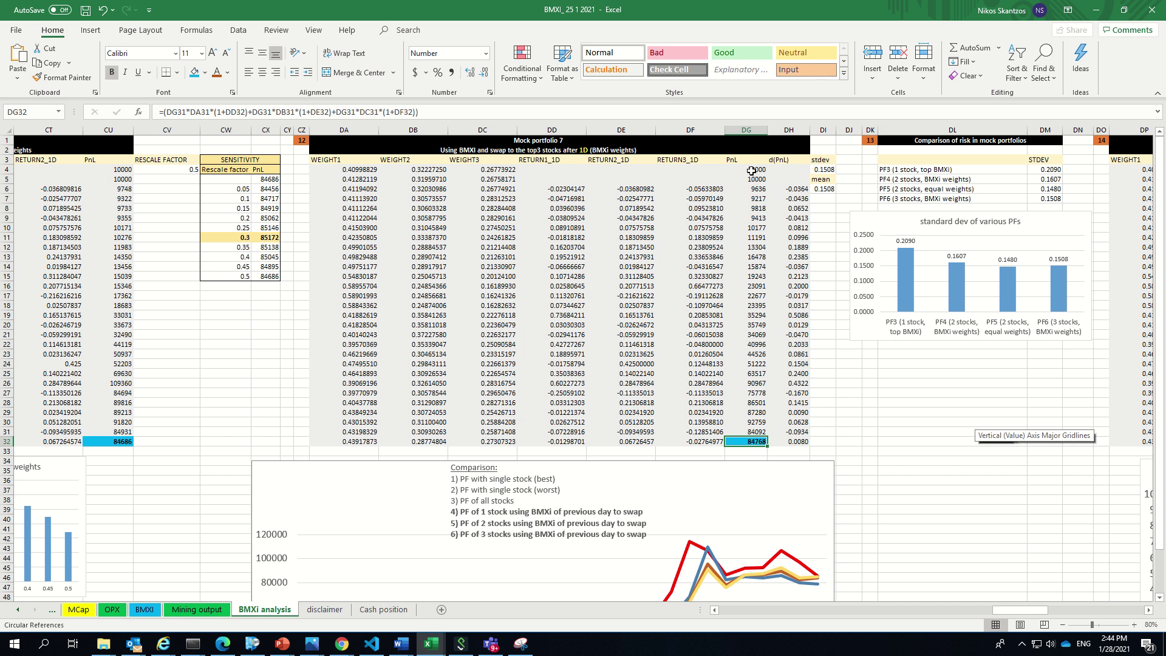
double_click(789, 189)
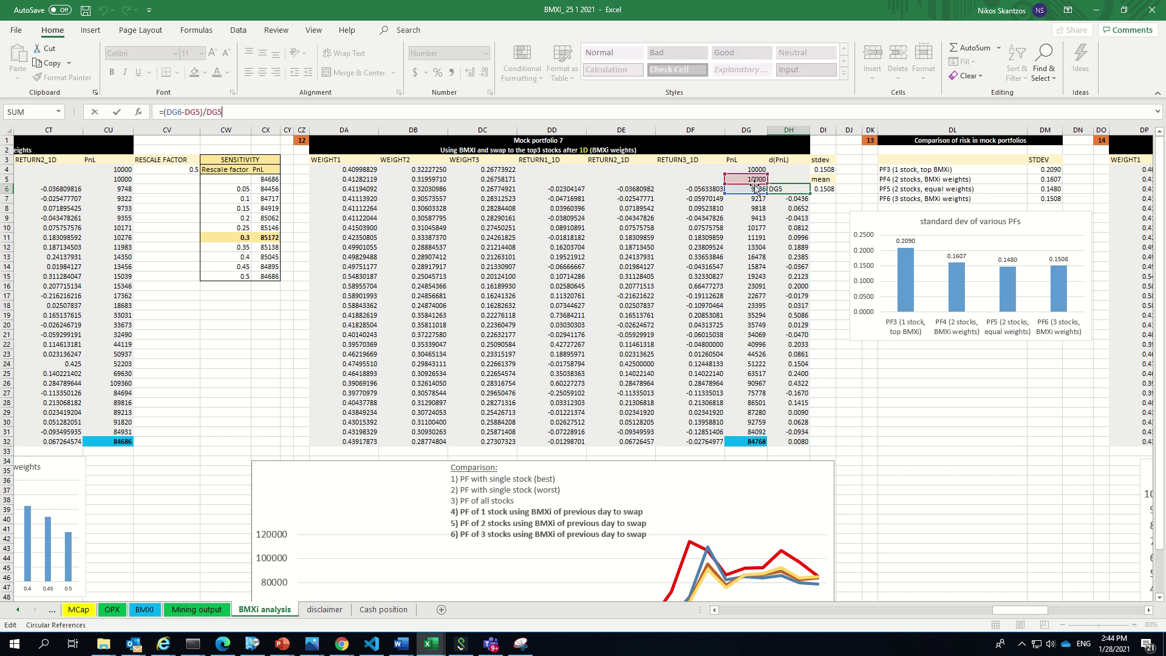
key("Return")
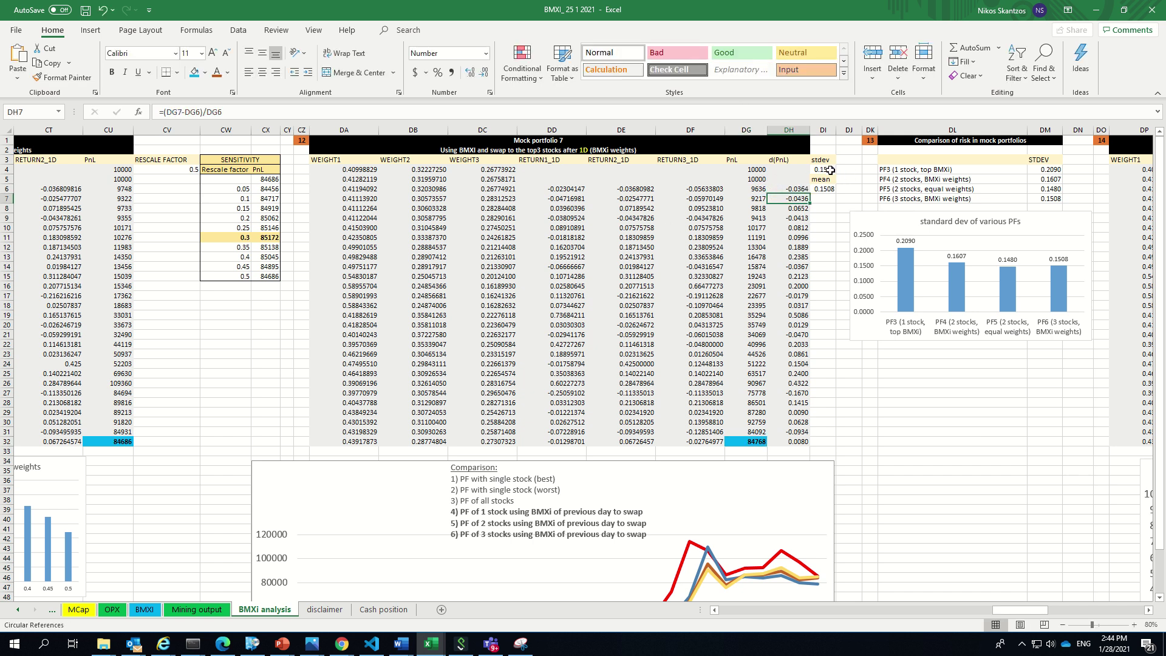
left_click(827, 169)
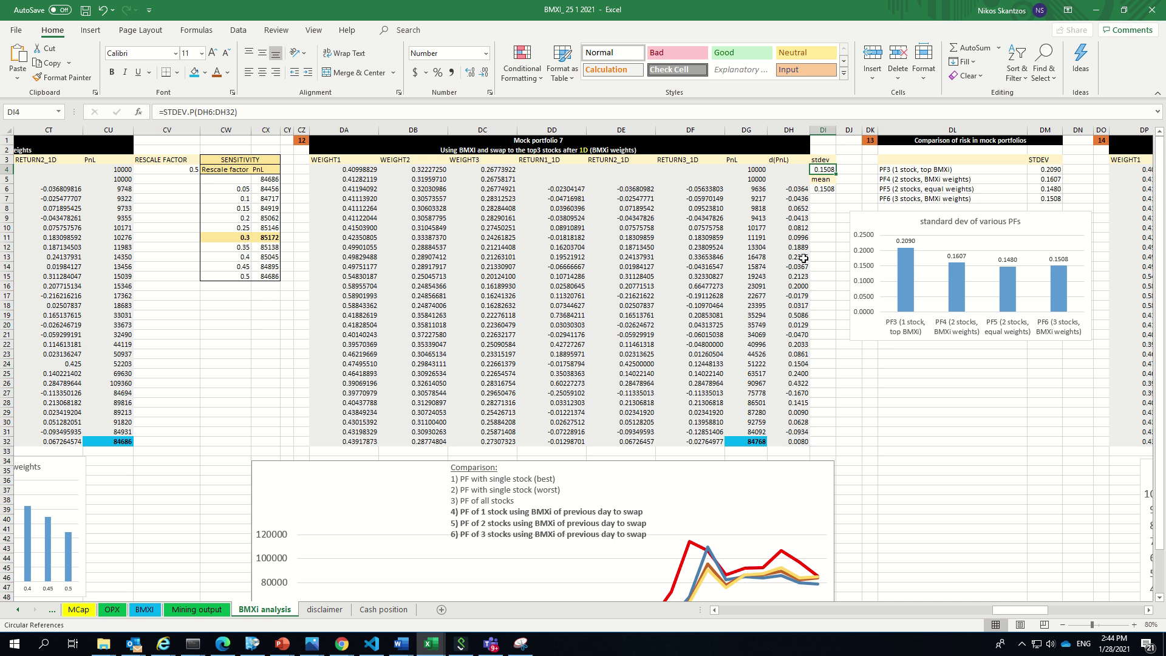
left_click(825, 226)
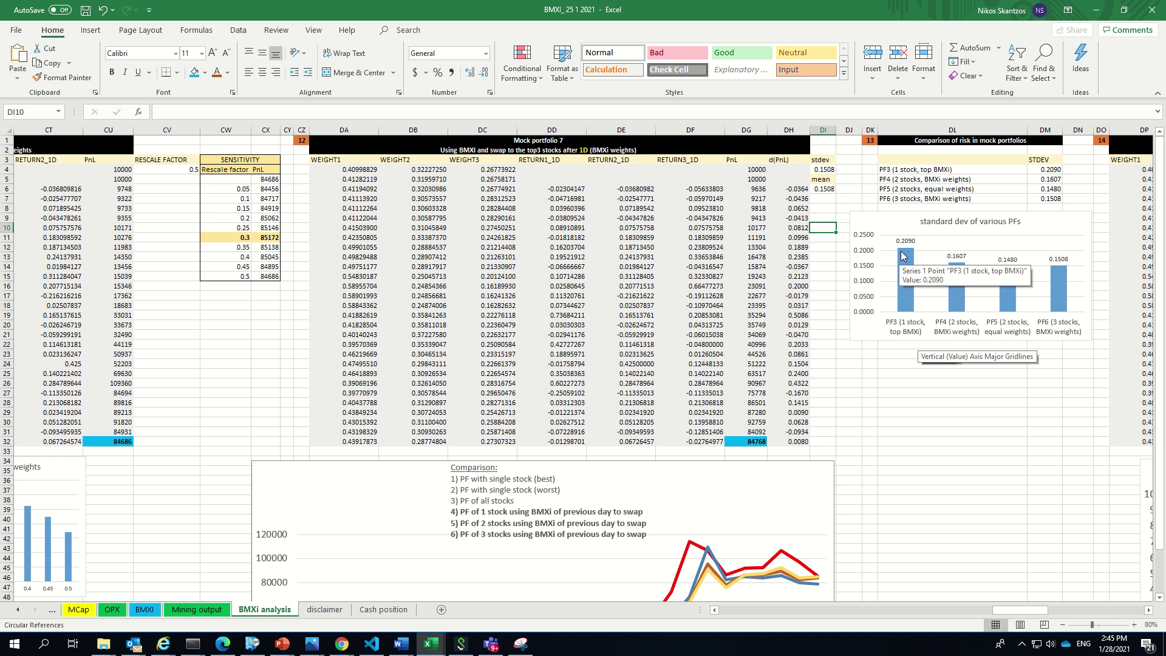
mouse_move(901, 247)
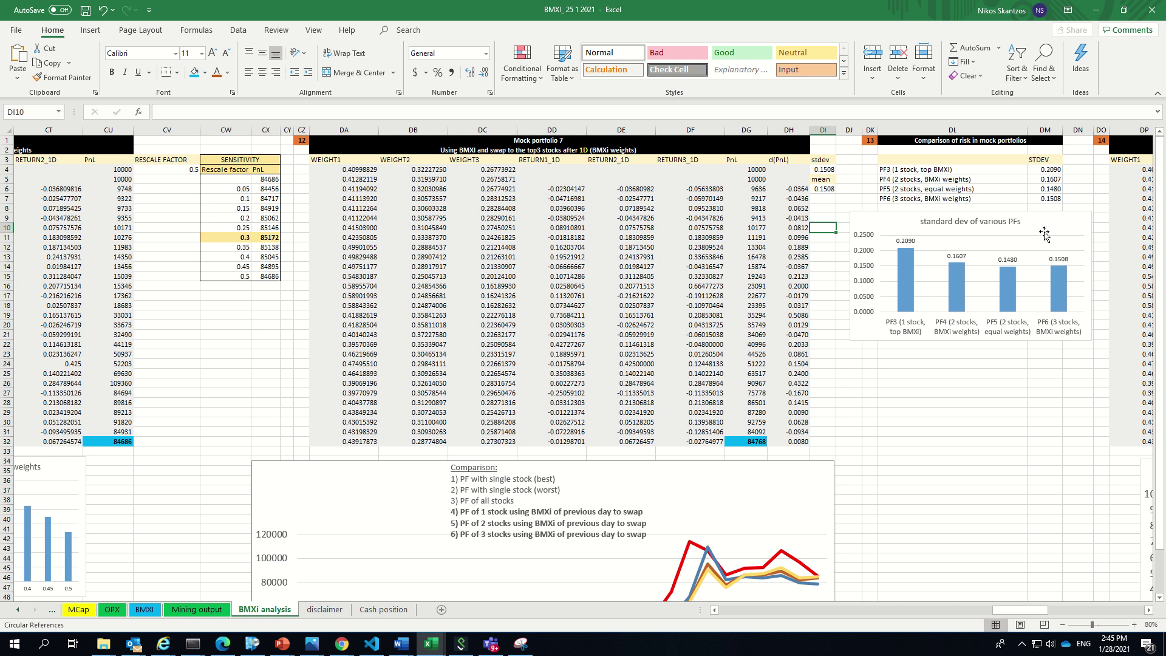
left_click(1035, 199)
left_click(888, 203)
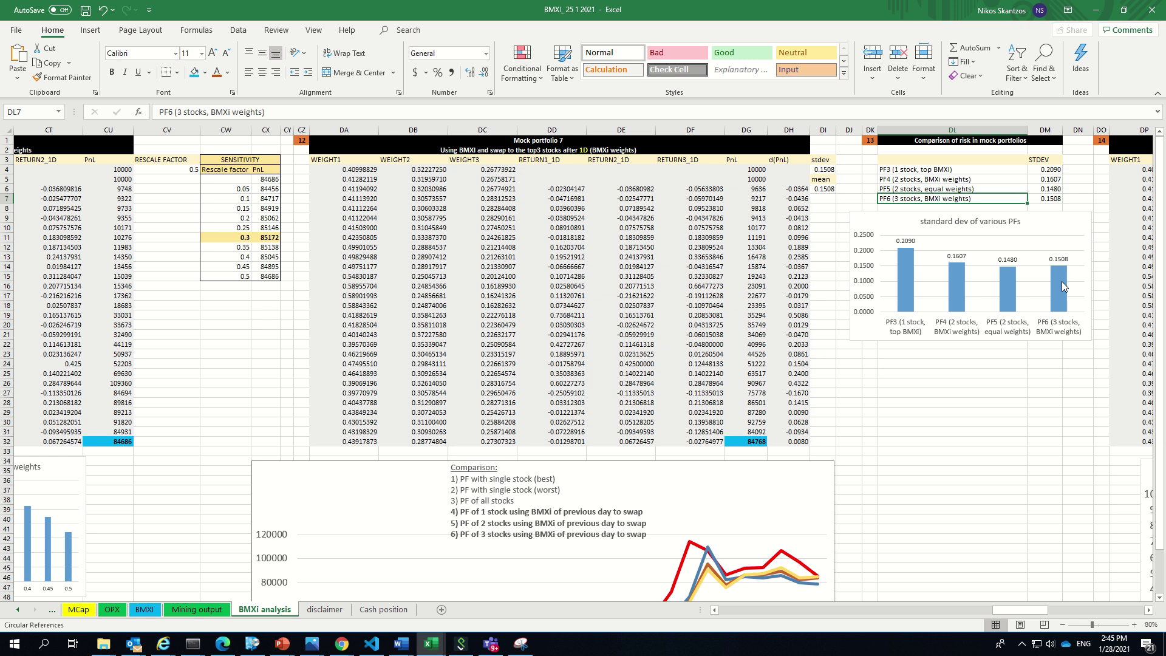
left_click(754, 440)
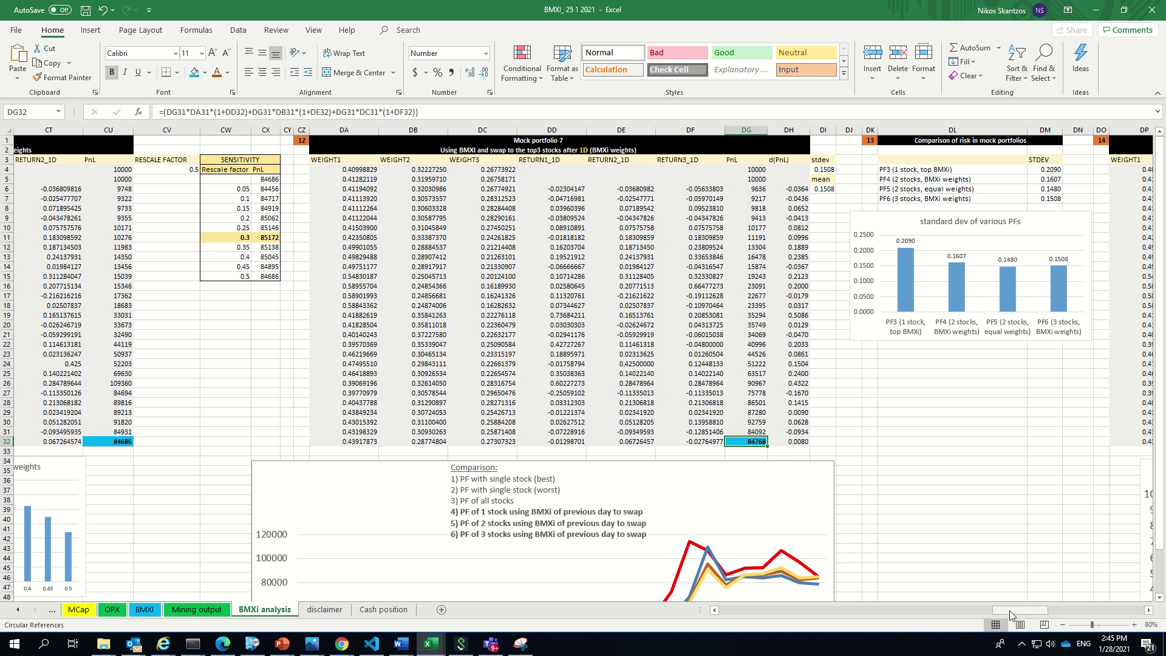
Inspect Mock portfolio 8's first-day return formulas in DS7 and DT7.
left_click_drag(1009, 610, 1050, 615)
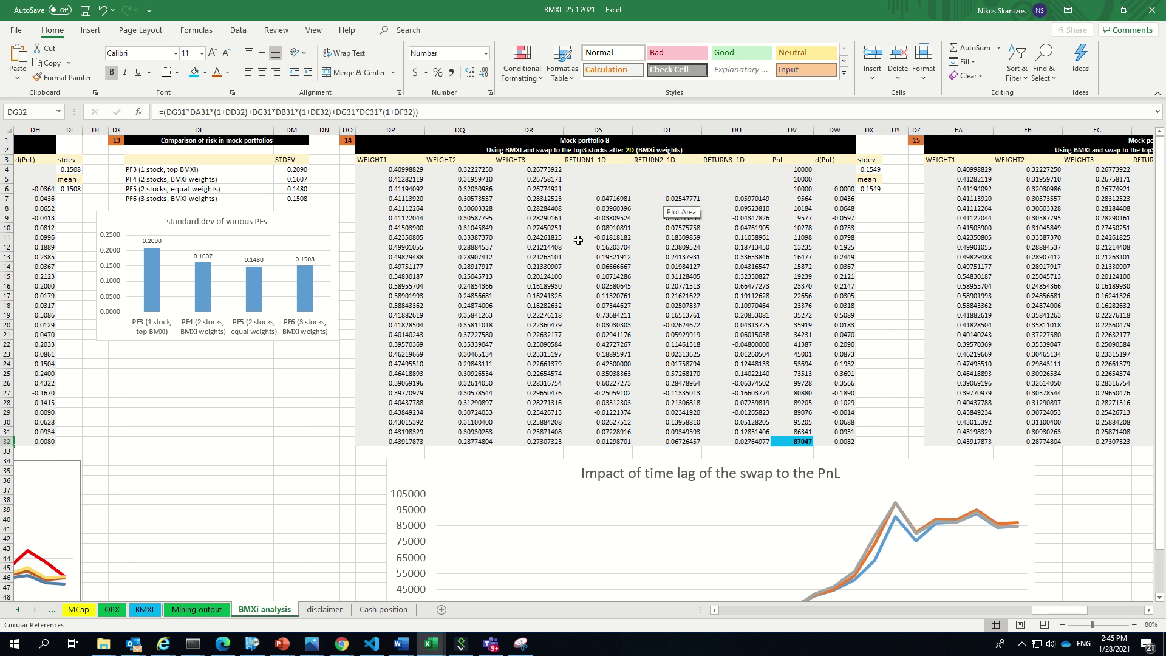
left_click(600, 198)
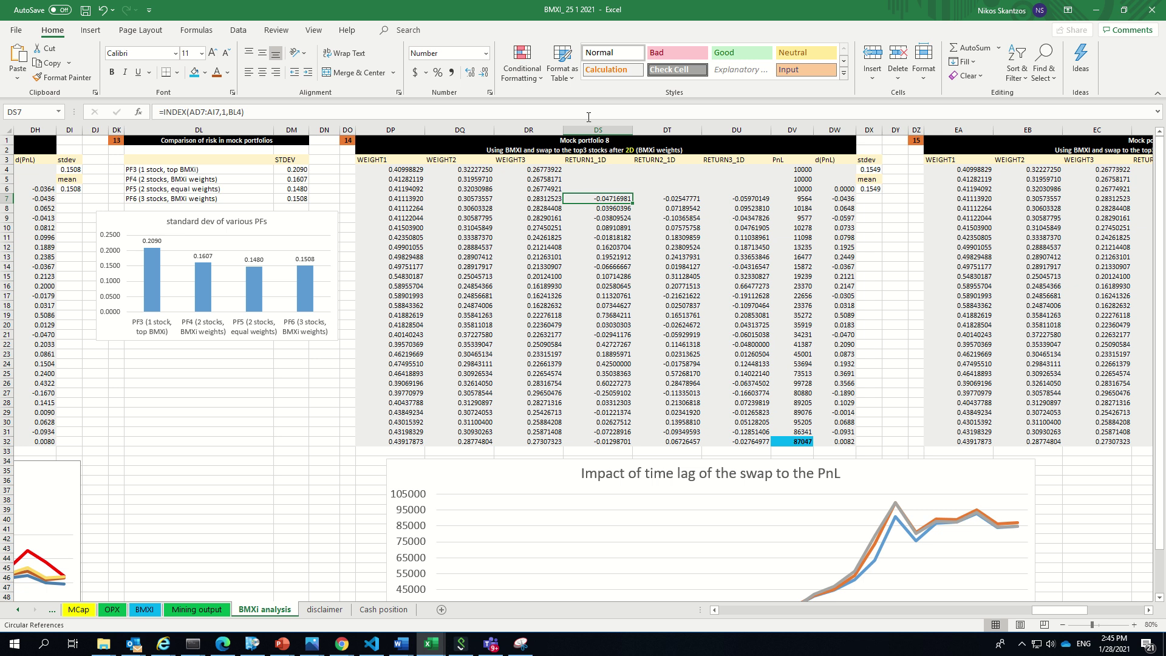
double_click(574, 195)
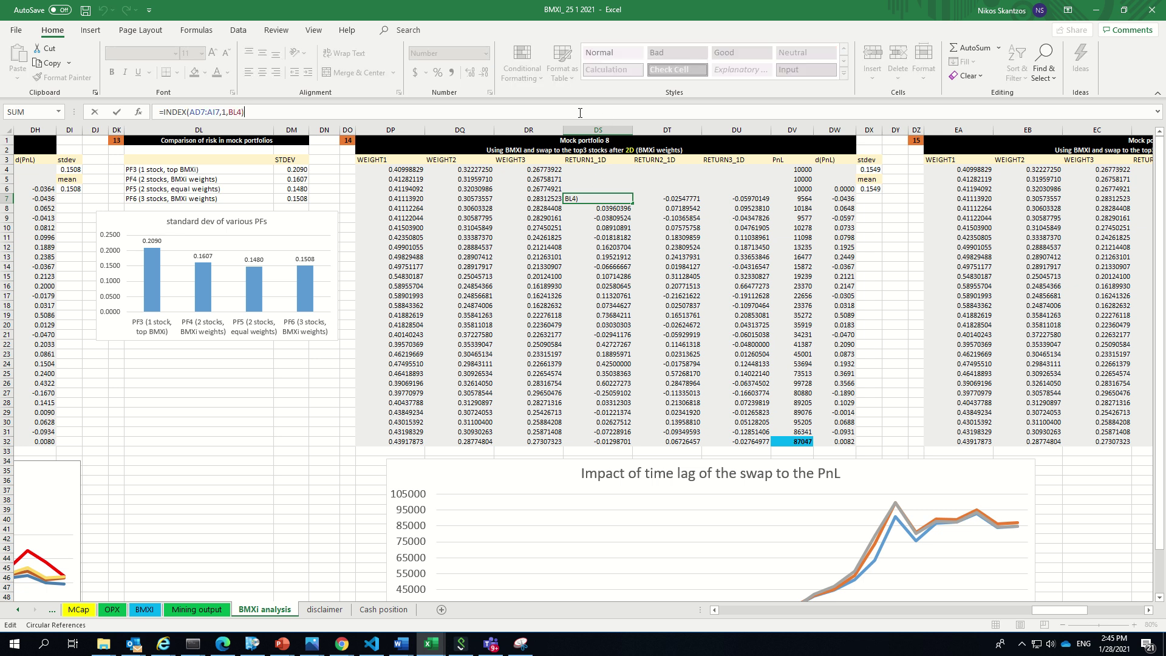
key("Return")
left_click(680, 198)
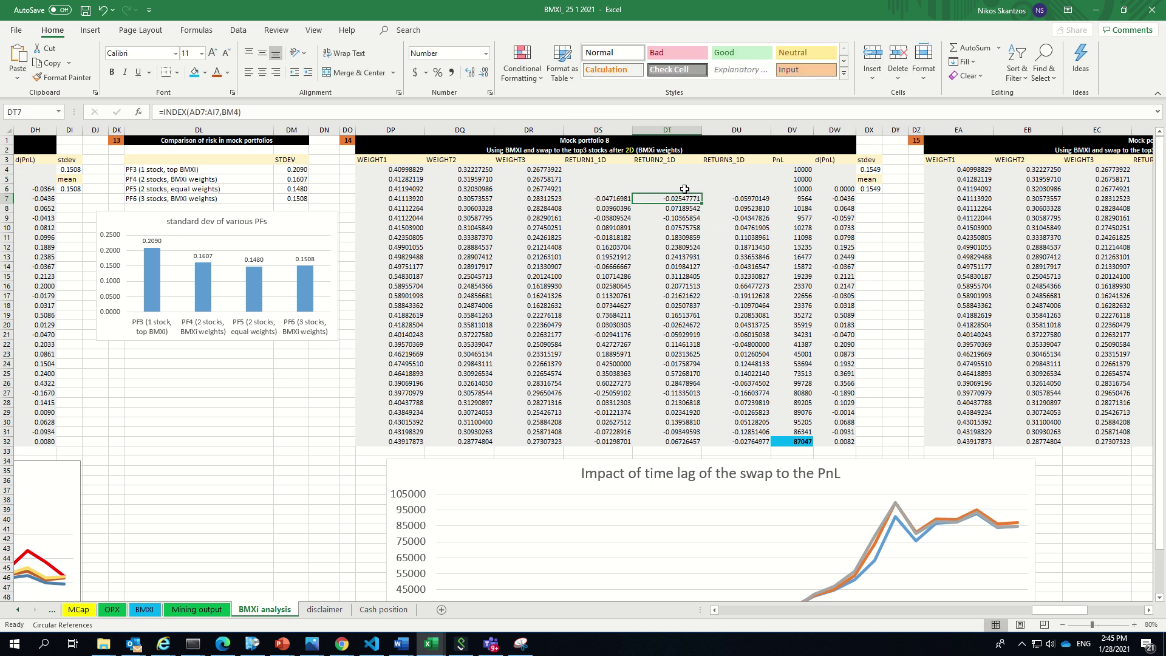
left_click(662, 112)
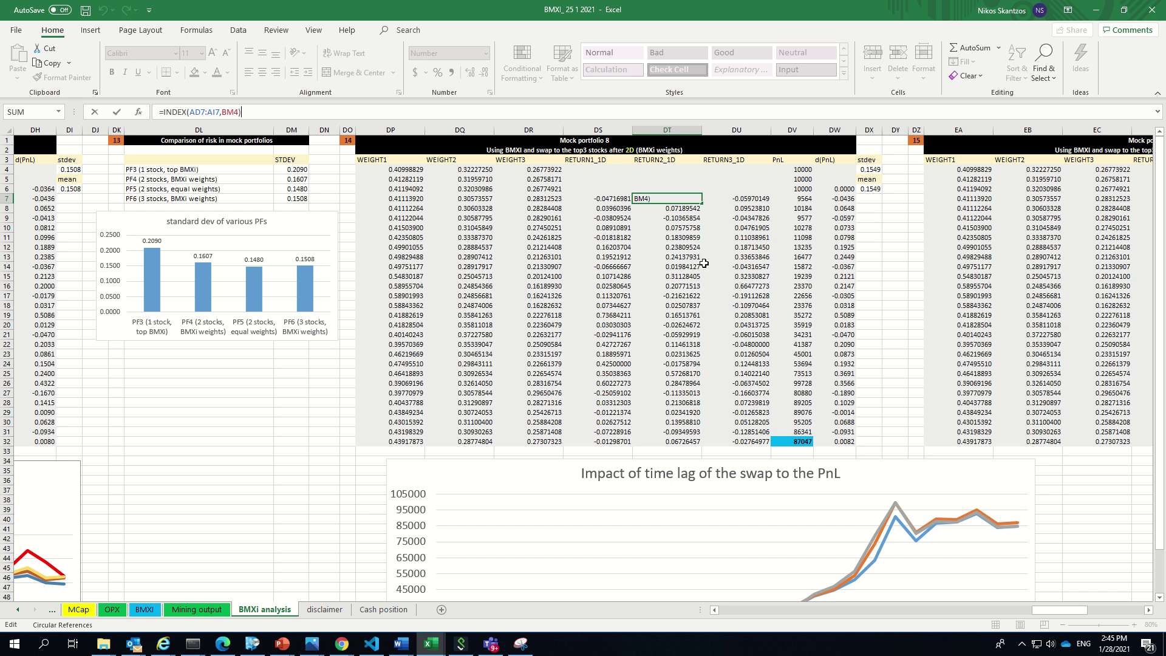
key("Return")
Check the DV7 PnL formula (9564), then move right to Mock portfolio 9's return cell ED9.
left_click(798, 197)
left_click(755, 108)
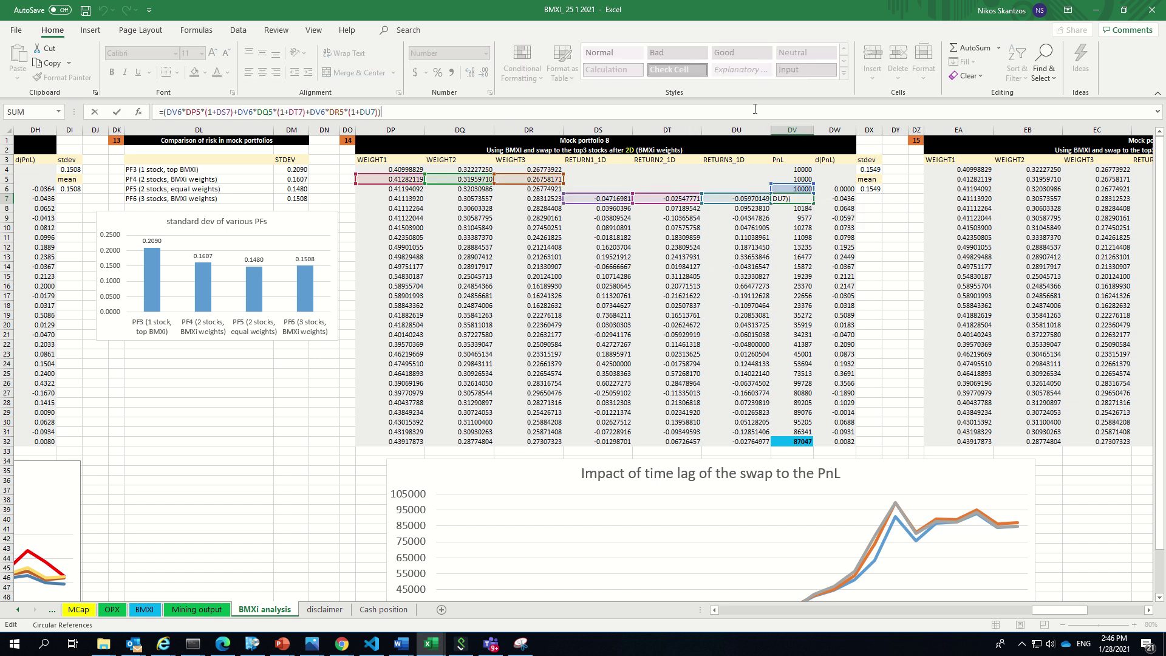
left_click(753, 228)
scroll(1051, 609, "right", 5)
left_click(627, 215)
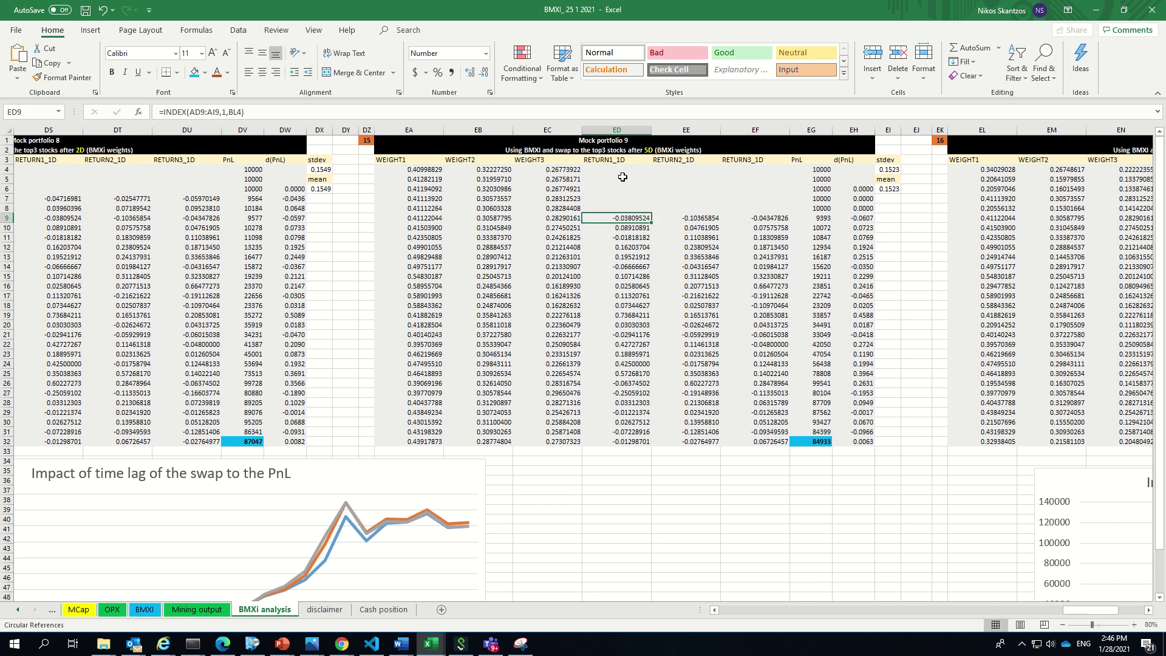
key("Down")
key("Down")
key("Down")
key("Down")
key("Down")
left_click(615, 215)
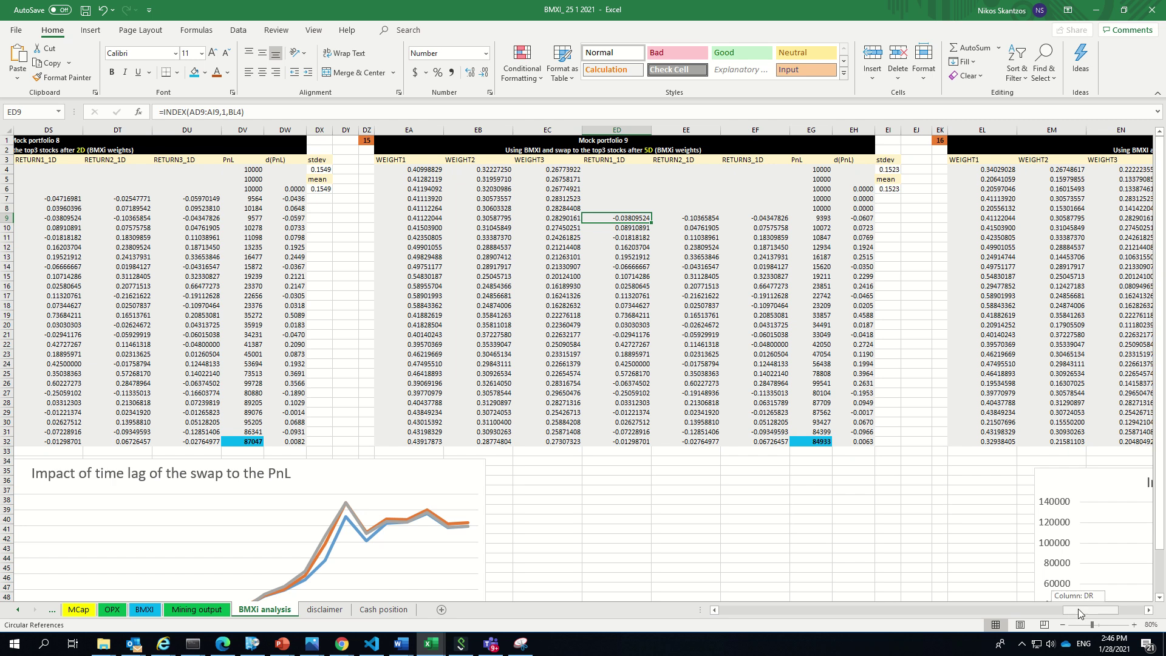
Review the 'Impact of time lag' chart lines, then scroll right to Mock portfolio 7 and its cash chart.
left_click_drag(1071, 607, 1048, 607)
scroll(832, 419, "down", 5)
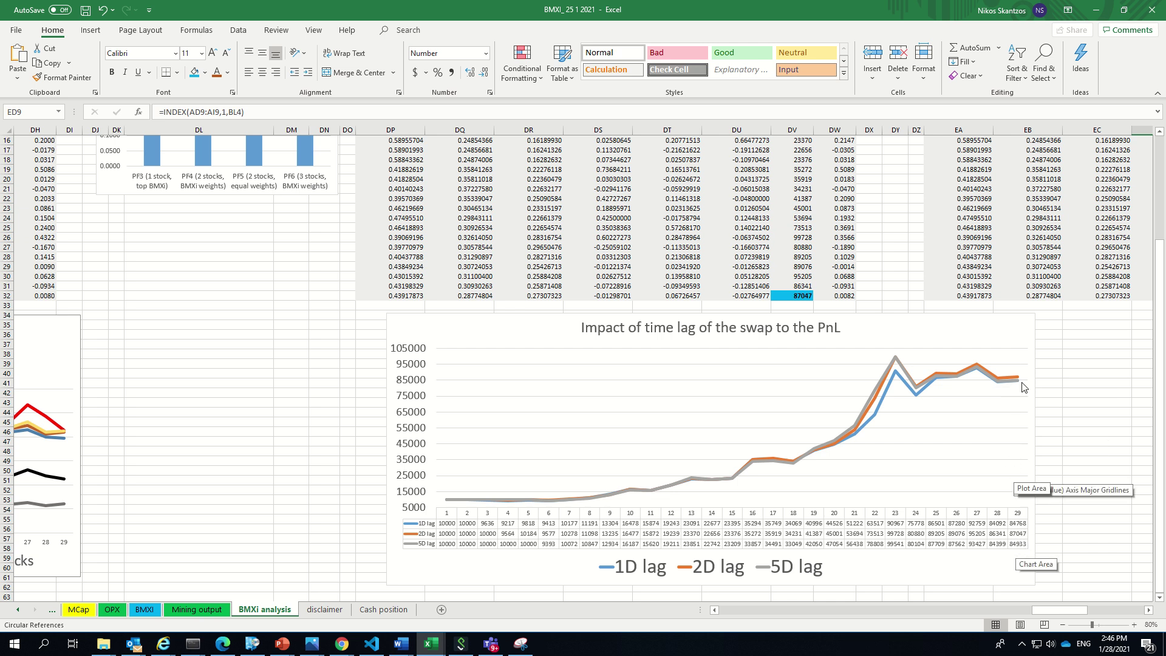
mouse_move(1018, 383)
scroll(1018, 383, "up", 5)
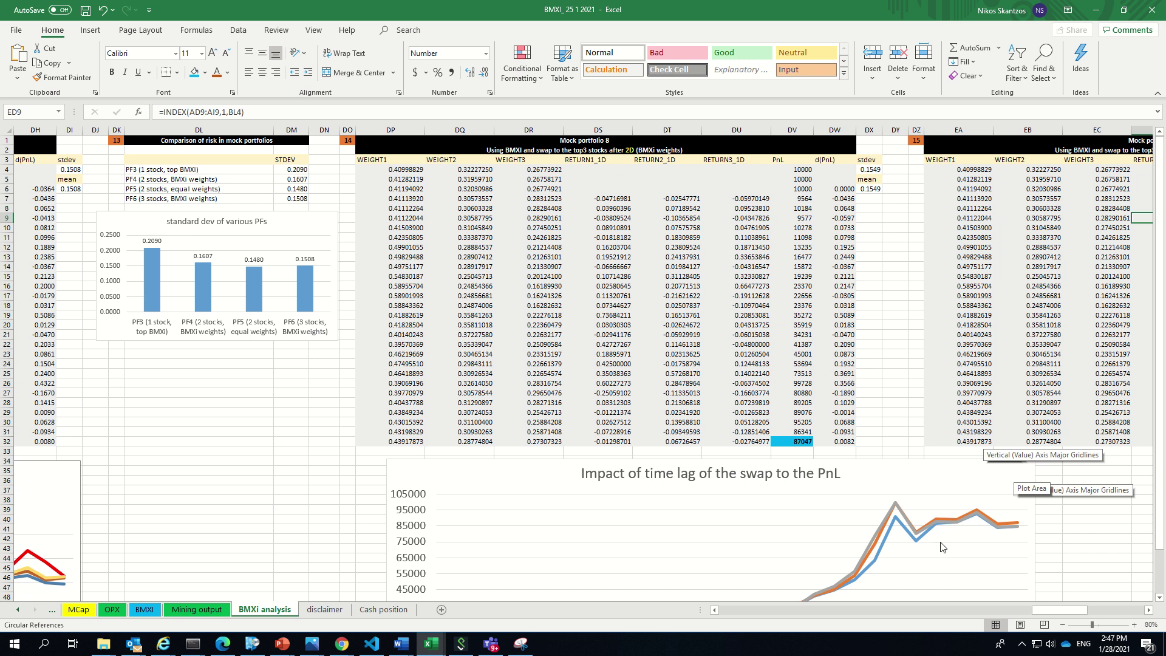
left_click_drag(1047, 615, 1122, 615)
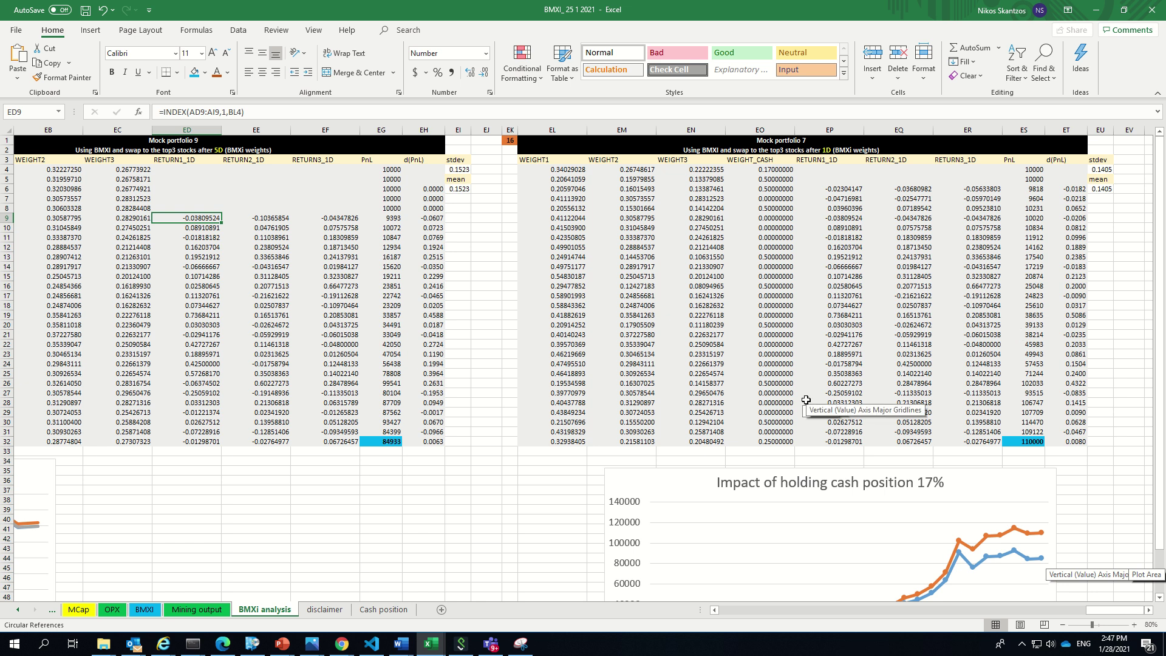
Select the WEIGHT_CASH values in column EO and check the final PnL formula in ES32.
left_click(782, 160)
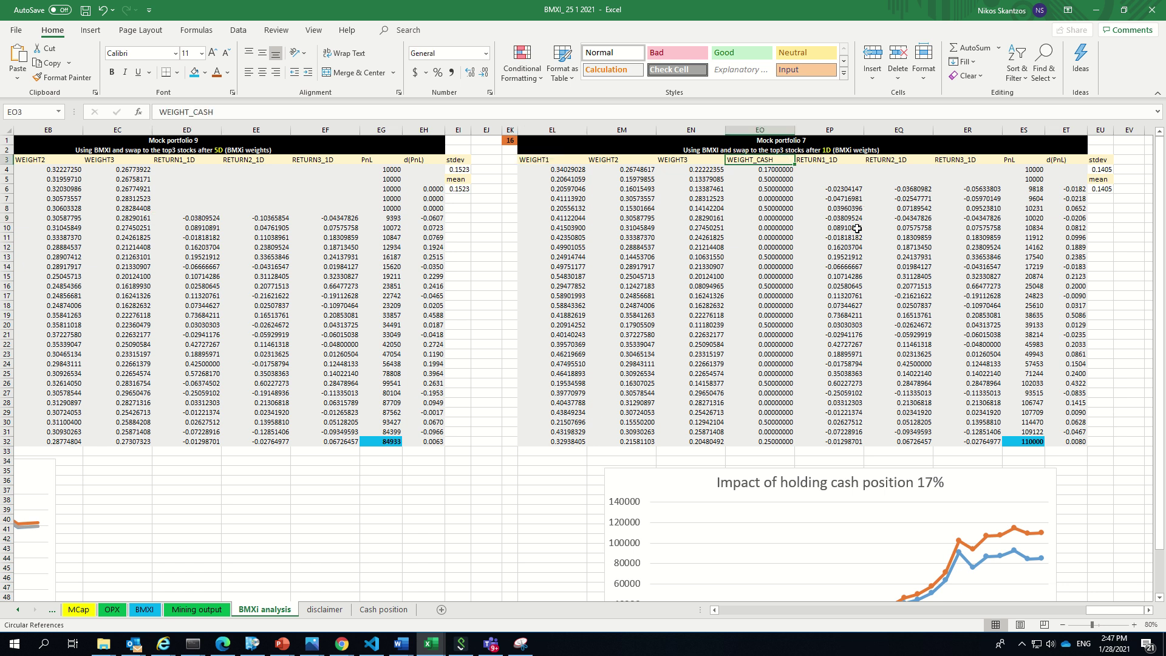
scroll(962, 381, "down", 6)
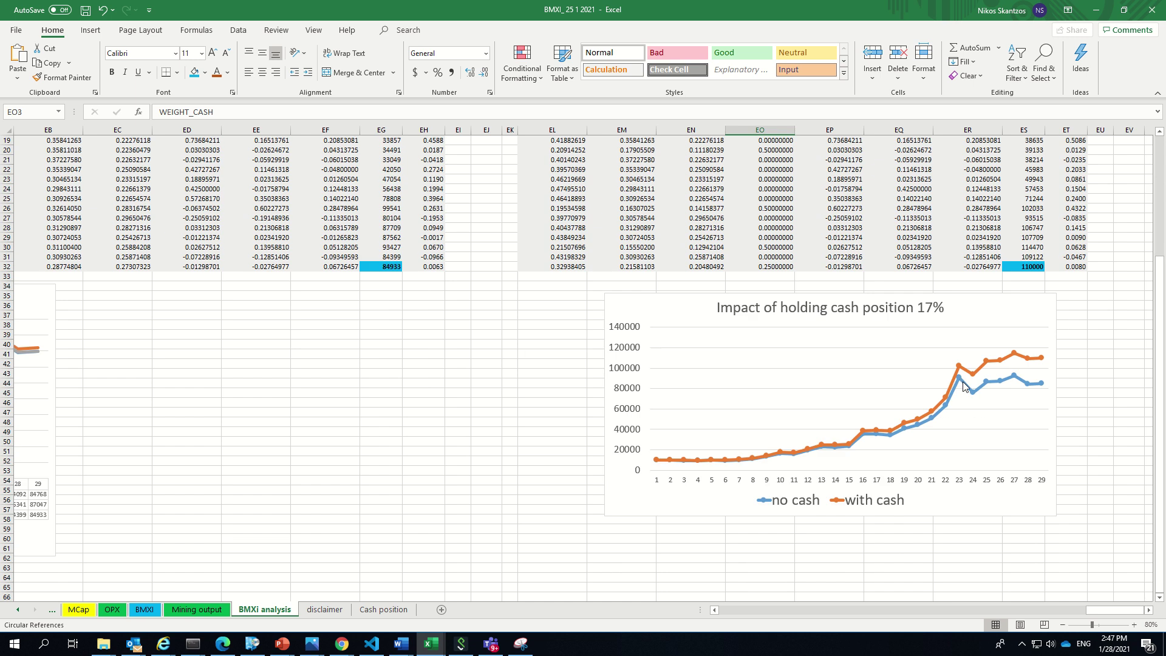
scroll(962, 385, "up", 6)
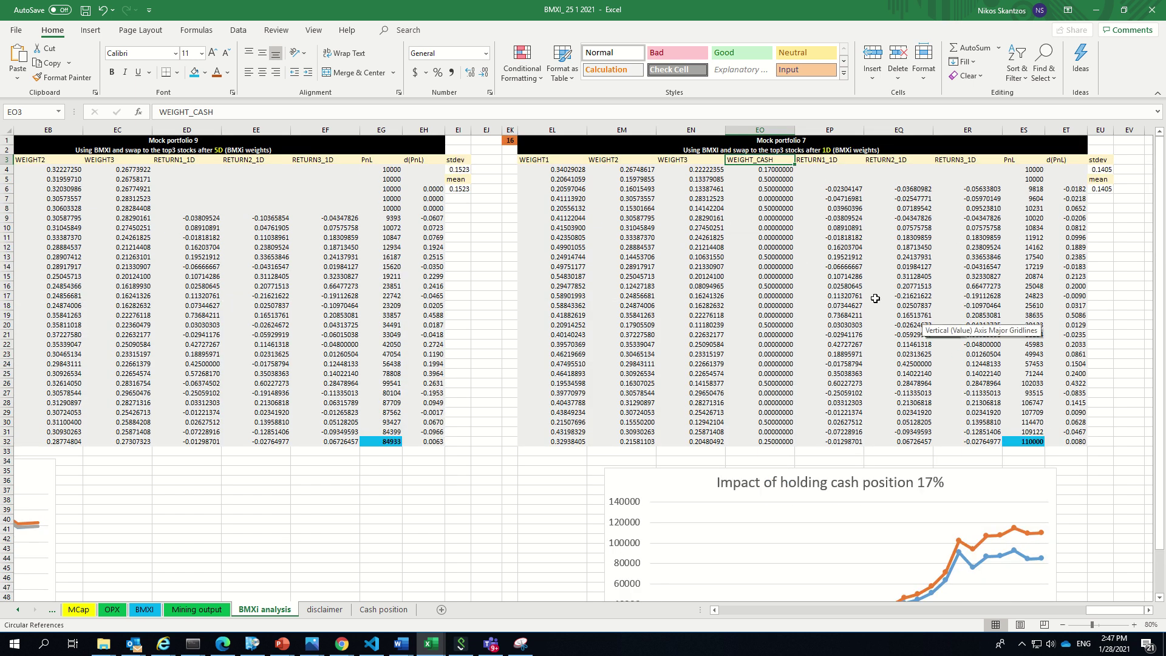
left_click_drag(772, 170, 783, 441)
left_click(766, 178)
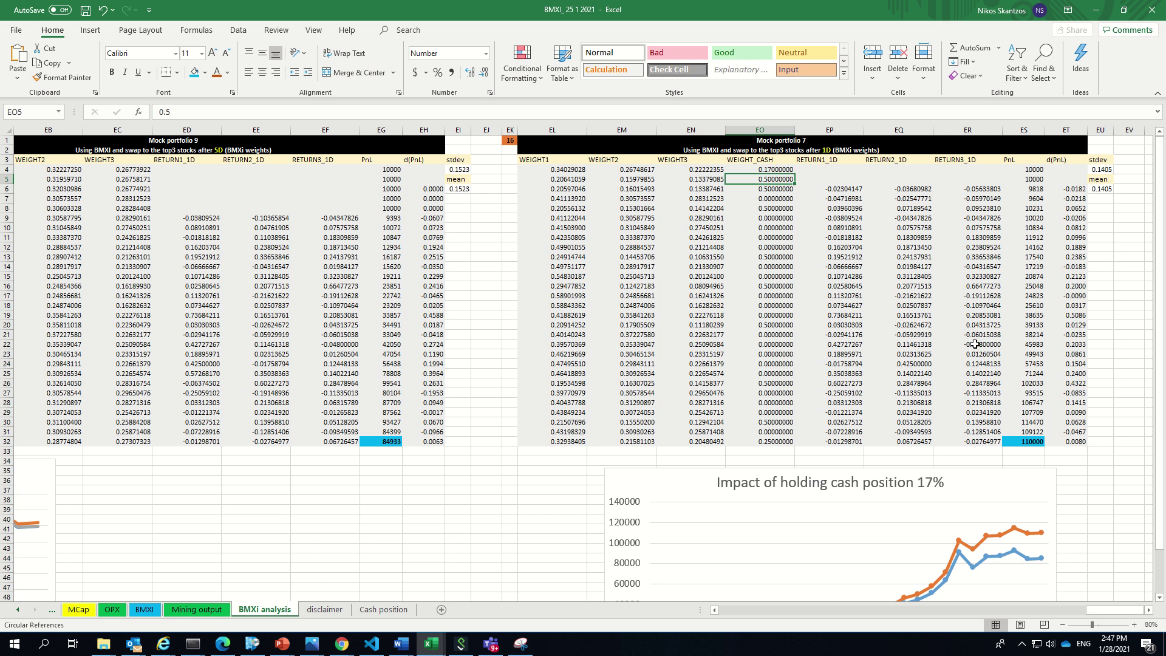
left_click(1026, 441)
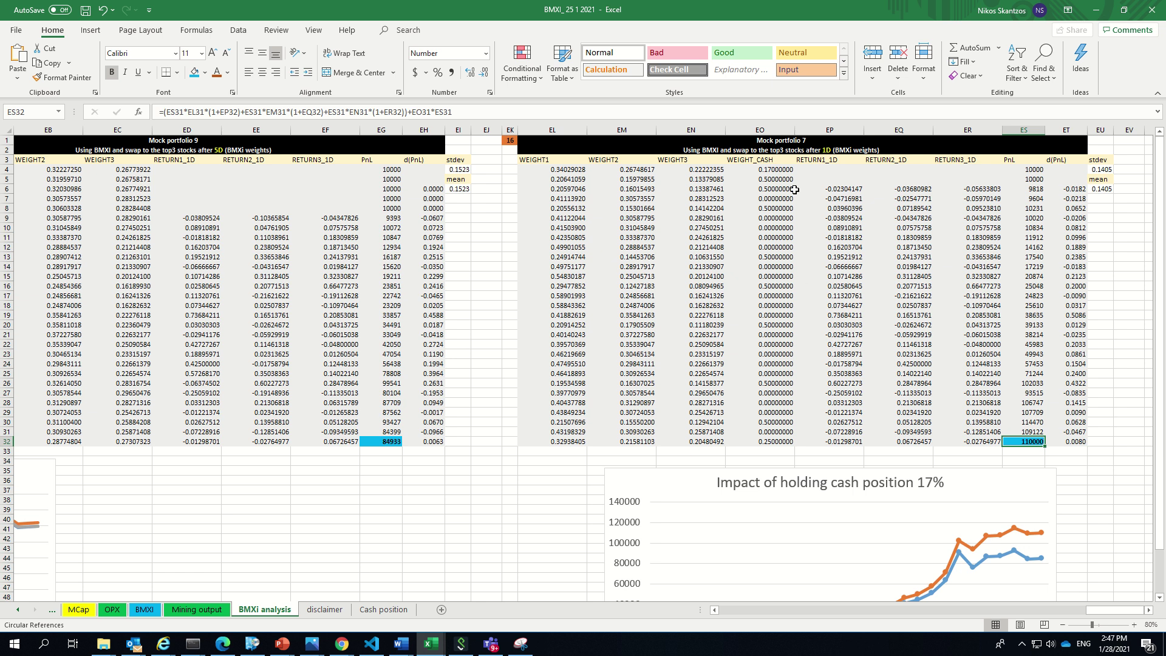
Reselect the WEIGHT_CASH values EO4:EO32 and ES32, then scroll down to show the full cash chart.
left_click_drag(781, 170, 783, 443)
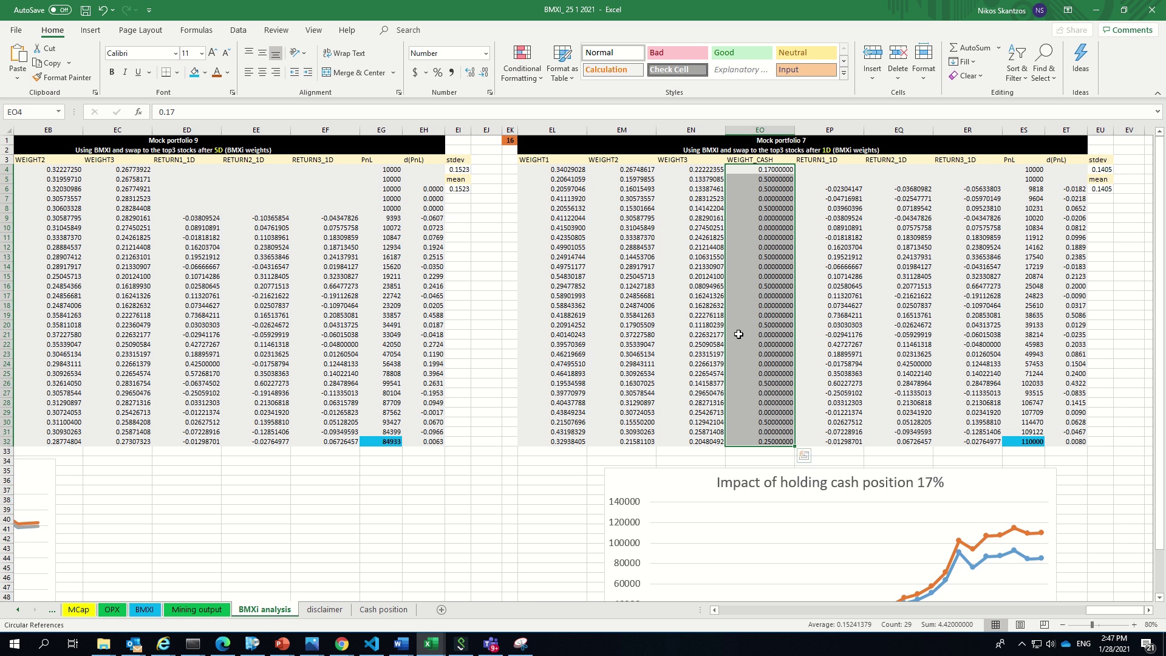
left_click(771, 286)
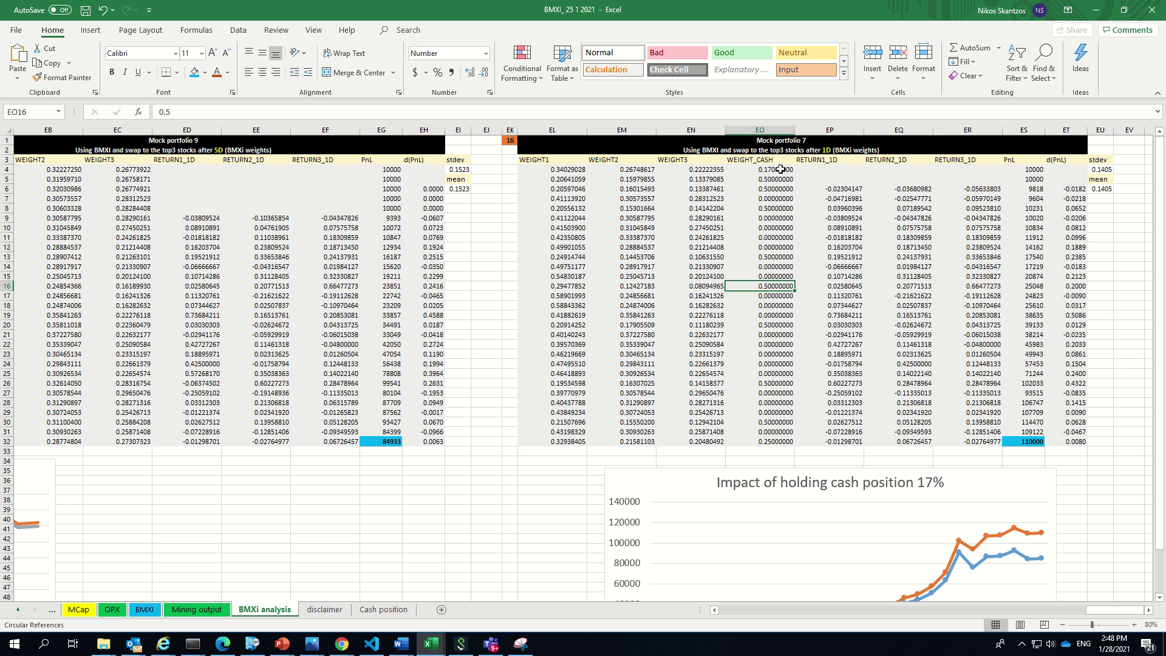
left_click_drag(780, 169, 783, 442)
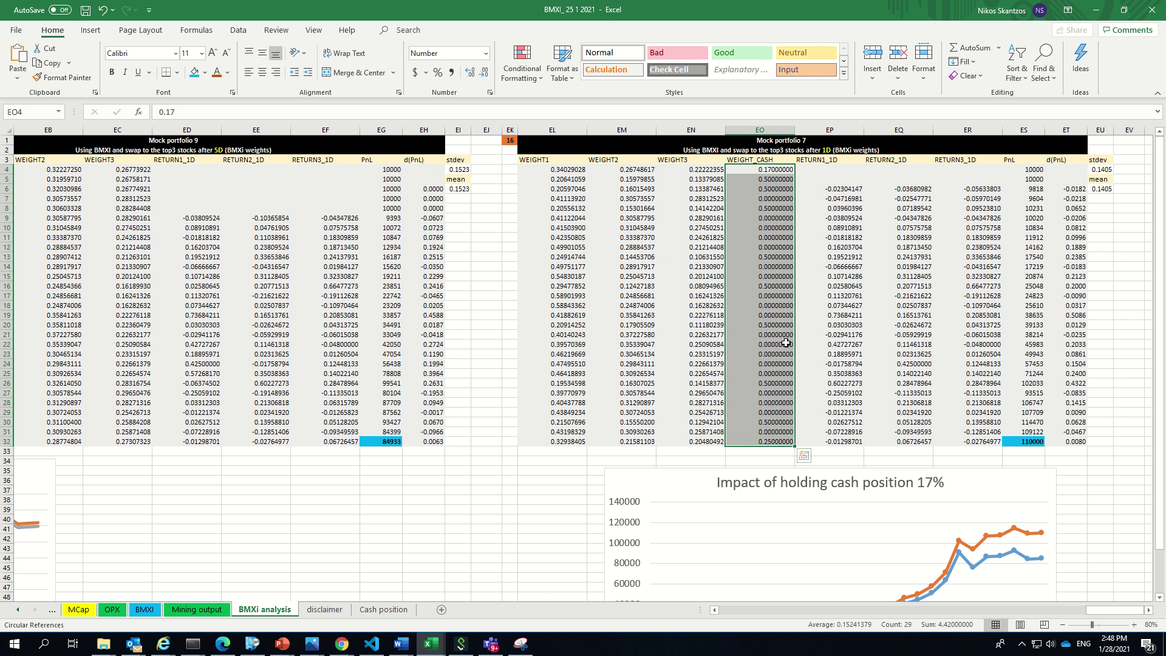
left_click(1039, 442)
scroll(1092, 451, "down", 3)
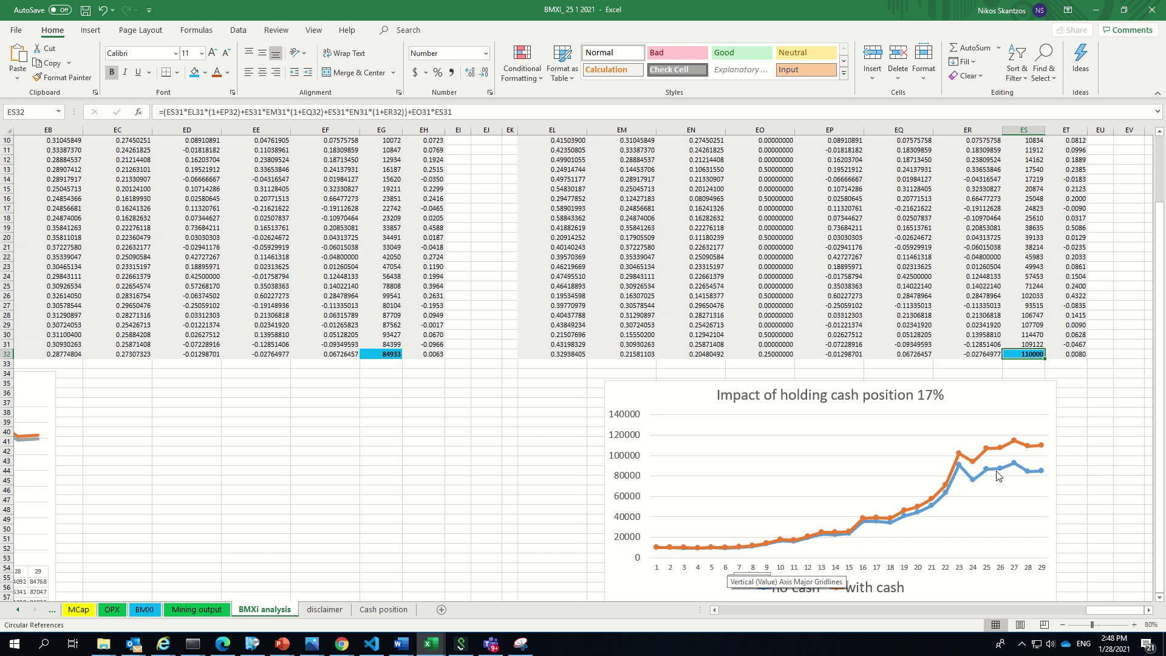
Compare the final no-cash and with-cash chart points, then select EO4:EO32 to read the 0.1524 average.
mouse_move(1043, 478)
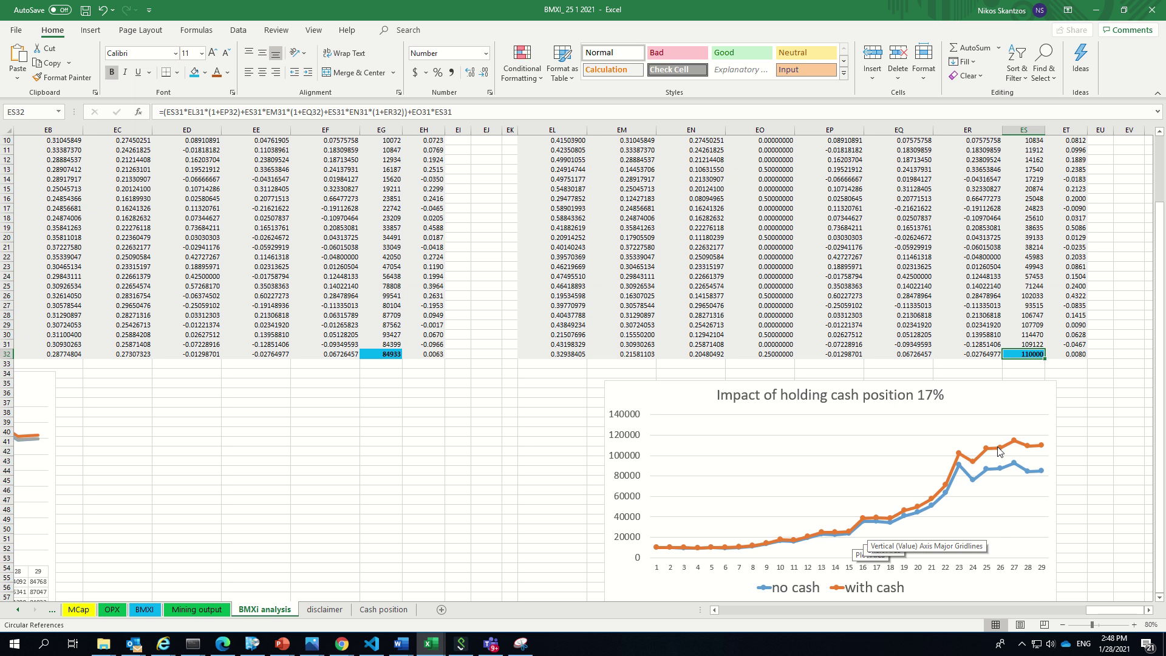
mouse_move(1043, 448)
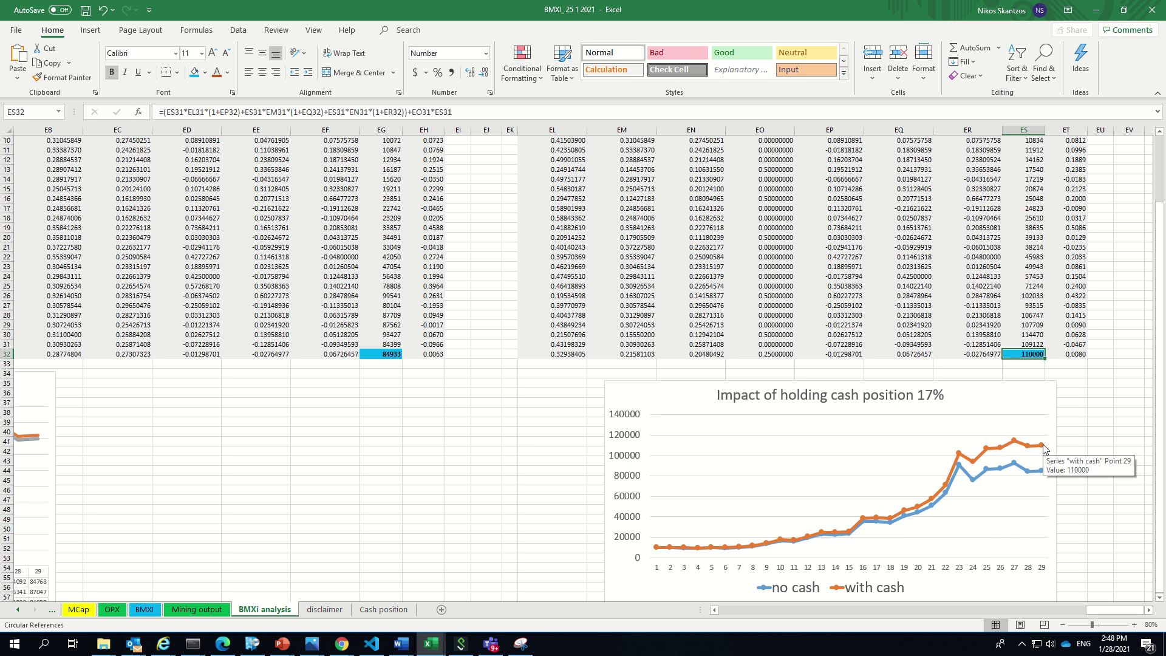
scroll(1008, 434, "up", 3)
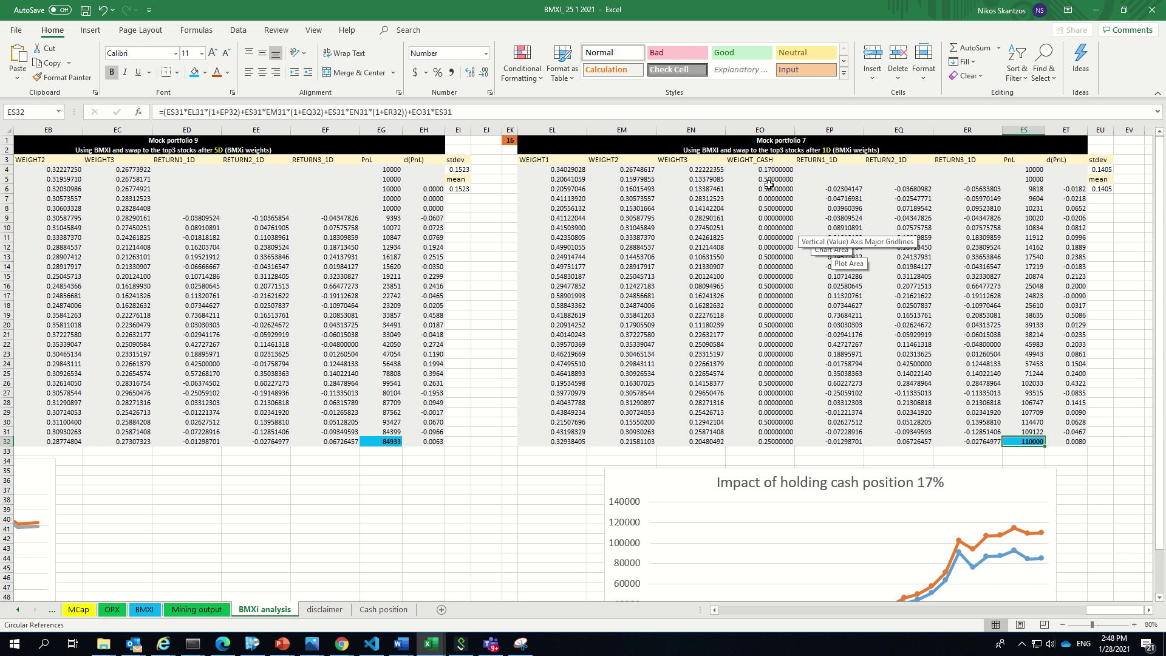
left_click_drag(768, 170, 777, 440)
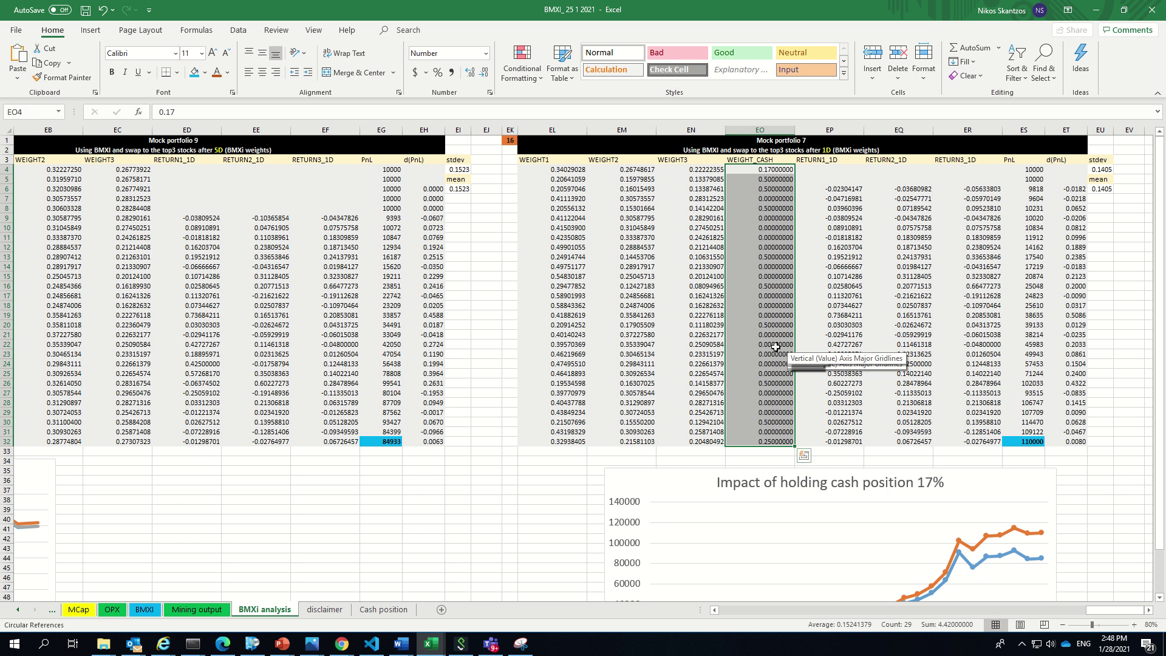
Change the cash chart title from 17% to 15%, giving 'Impact of holding cash position 15%'.
left_click_drag(775, 180, 769, 445)
left_click(883, 281)
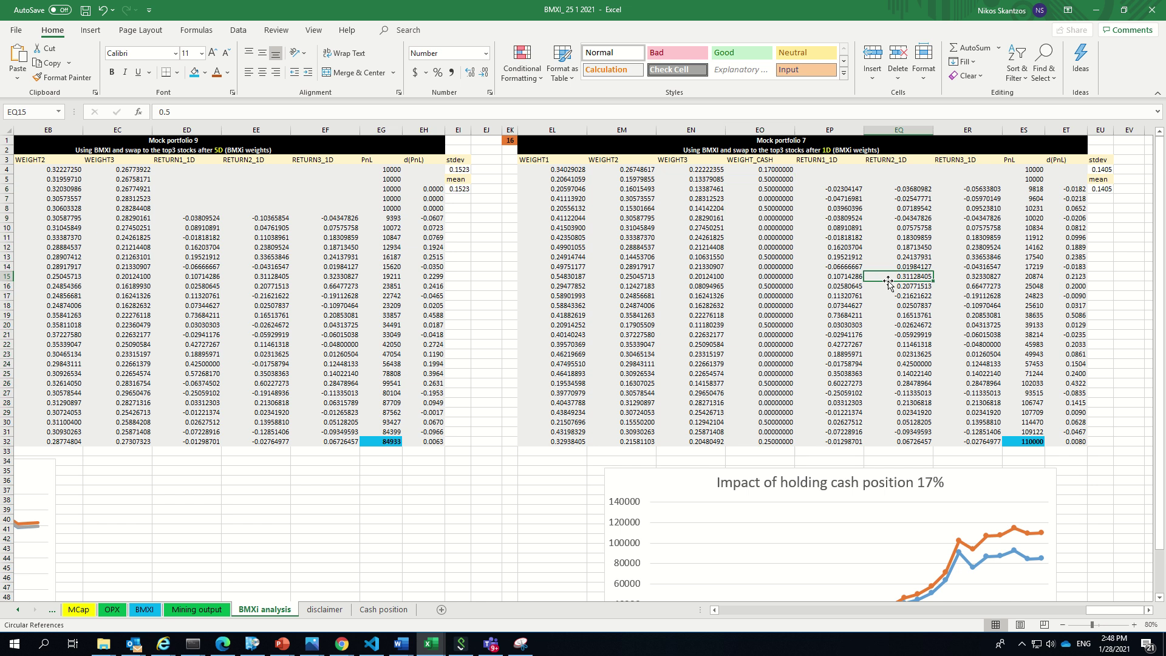
left_click(930, 480)
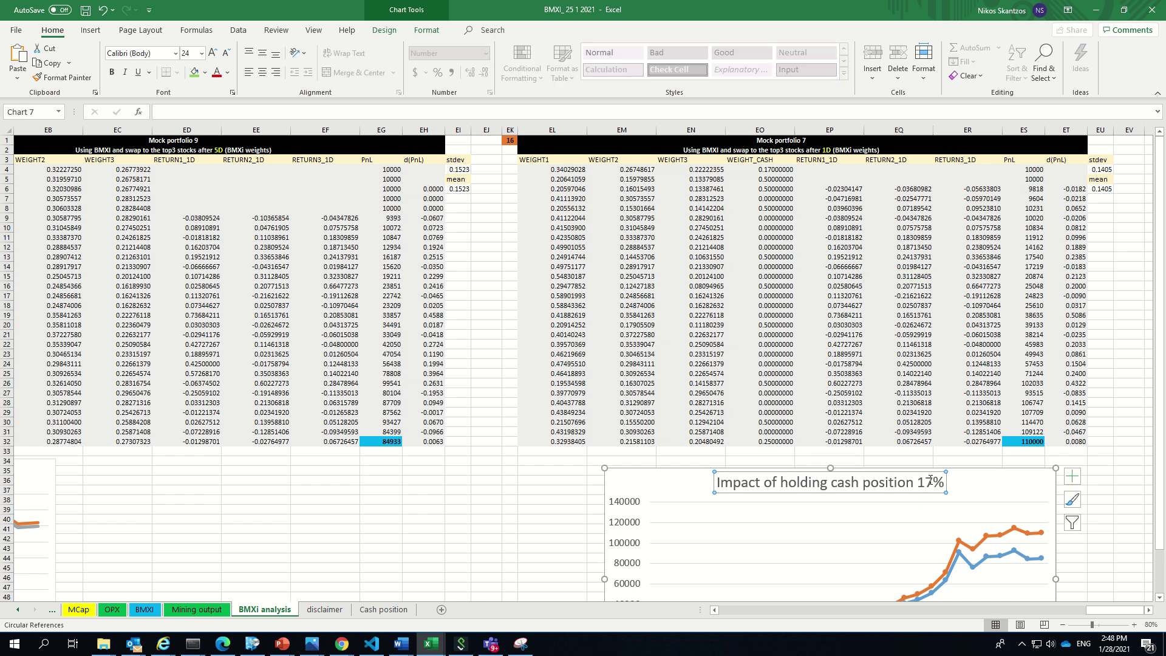
key("BackSpace")
key("Delete")
type("15")
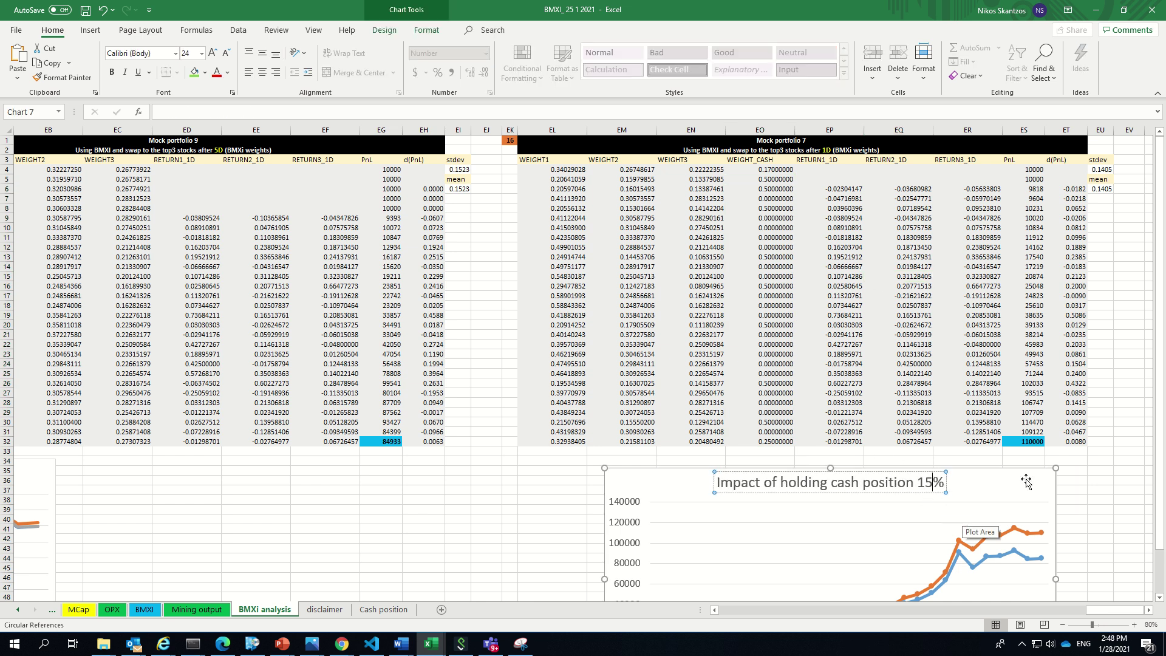
left_click(1025, 335)
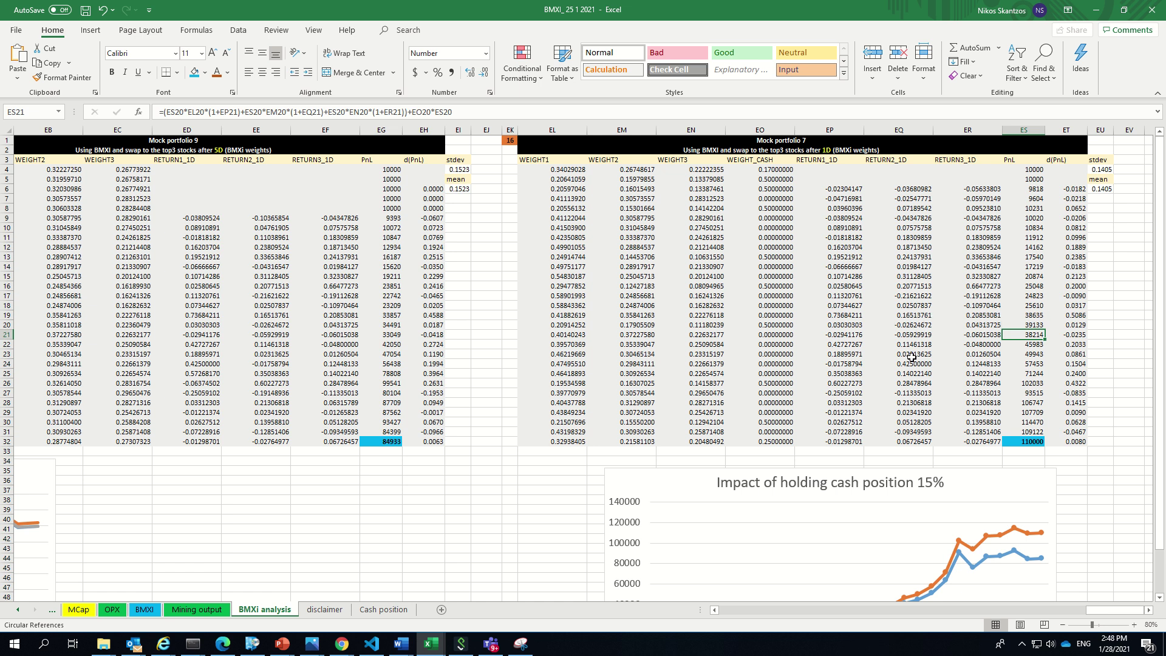
left_click(1032, 443)
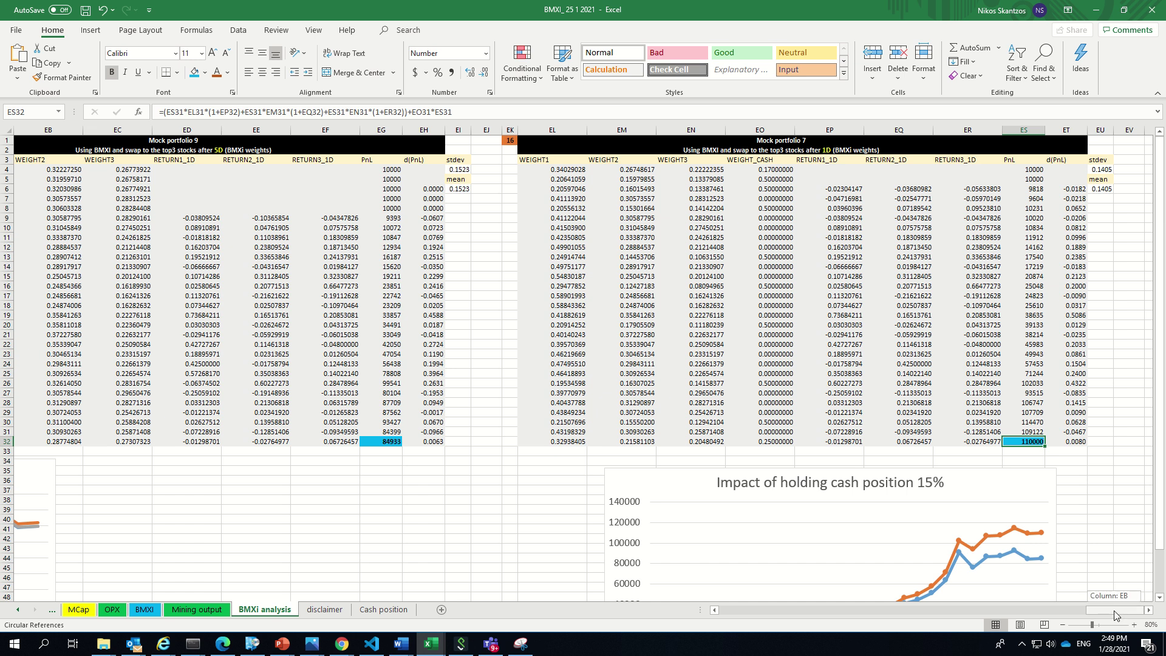
Scroll fully left to column A, showing the raw BMXI data and the disclaimer.
left_click_drag(1114, 611, 714, 606)
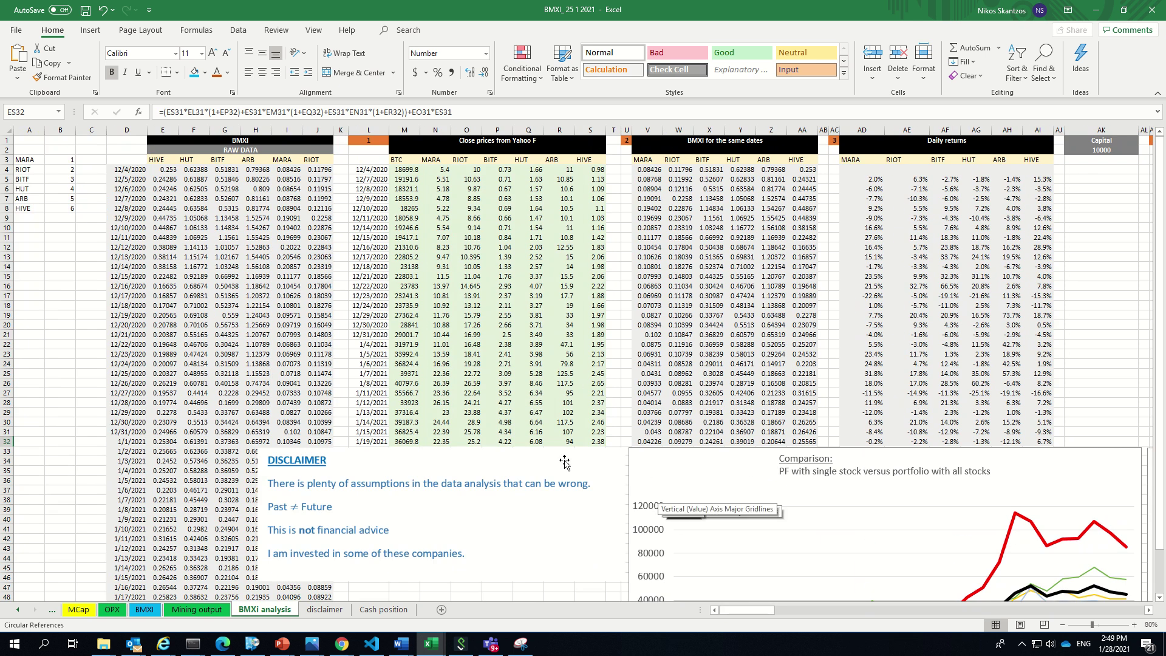